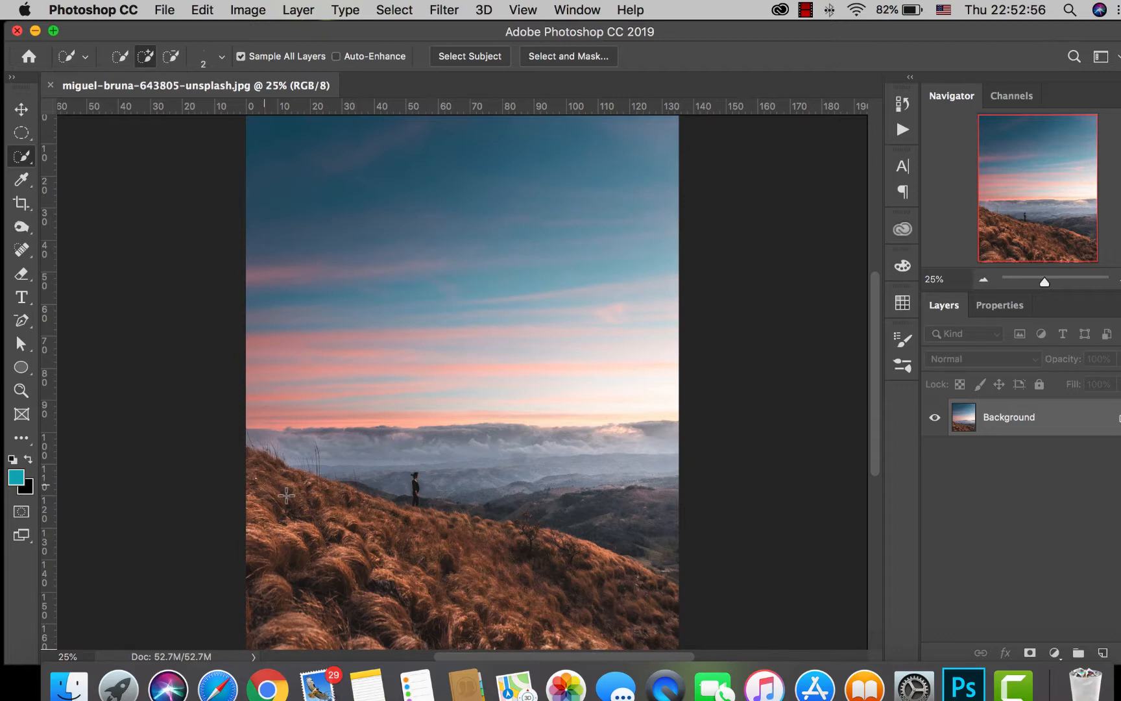
# Step: Select the whole grassy hill with the Quick Selection tool, using a brush size of 200
pyautogui.rightClick(22, 157)
pyautogui.click(83, 171)
pyautogui.moveTo(260, 467); pyautogui.dragTo(323, 517)
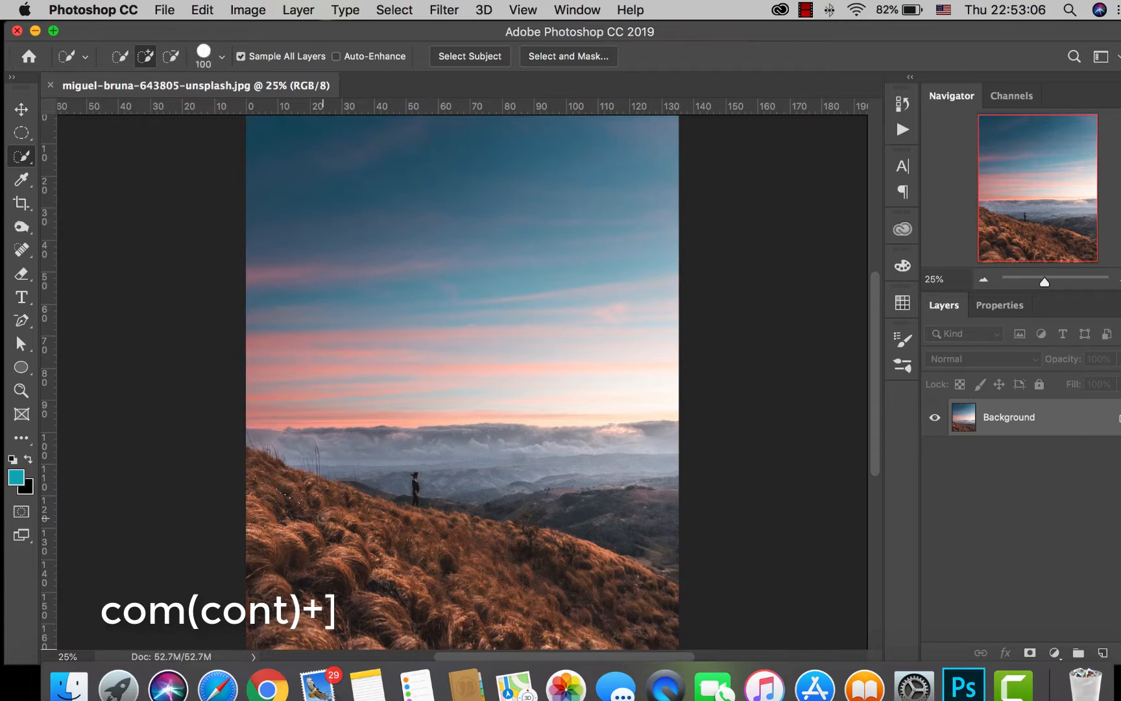
pyautogui.press(']')
pyautogui.press(']')
pyautogui.press(']')
pyautogui.press(']')
pyautogui.moveTo(260, 474)
pyautogui.mouseDown()
pyautogui.moveTo(343, 522)
pyautogui.moveTo(579, 584)
pyautogui.moveTo(546, 605)
pyautogui.moveTo(435, 603)
pyautogui.moveTo(334, 620)
pyautogui.moveTo(354, 587)
pyautogui.mouseUp()
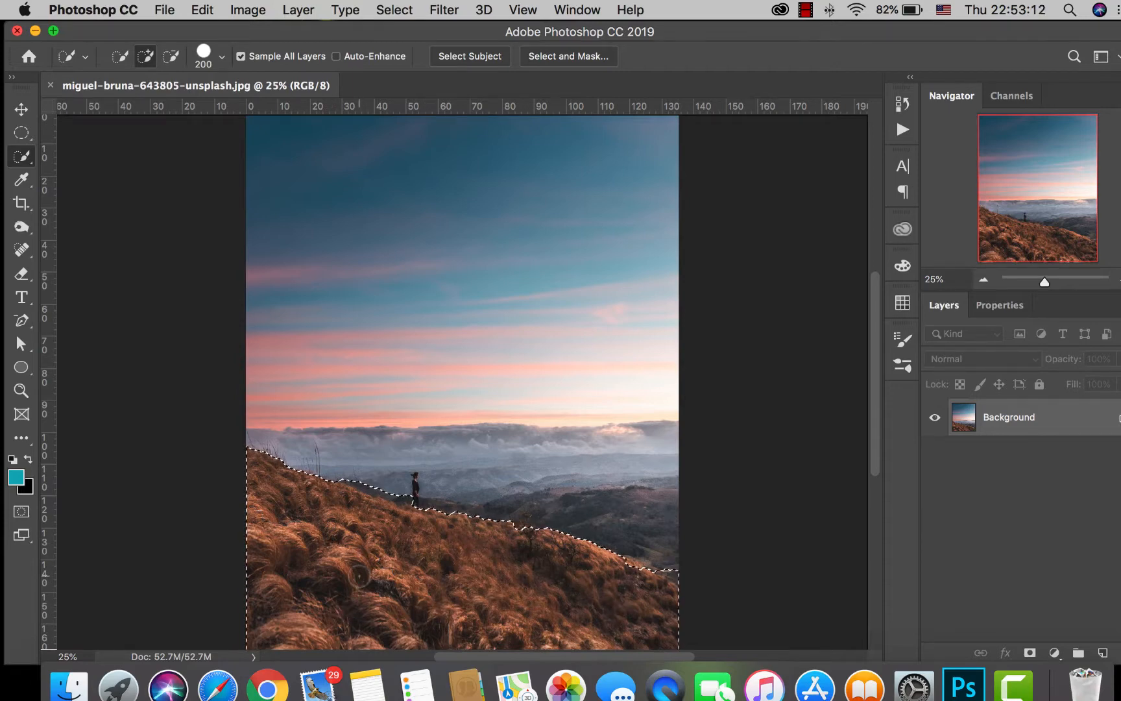
# Step: Subtract the areas beyond the hill's ridge line from the selection and mask the layer so that only the hill is kept
pyautogui.press('alt')
pyautogui.moveTo(350, 462)
pyautogui.mouseDown()
pyautogui.moveTo(399, 487)
pyautogui.moveTo(468, 490)
pyautogui.mouseUp()
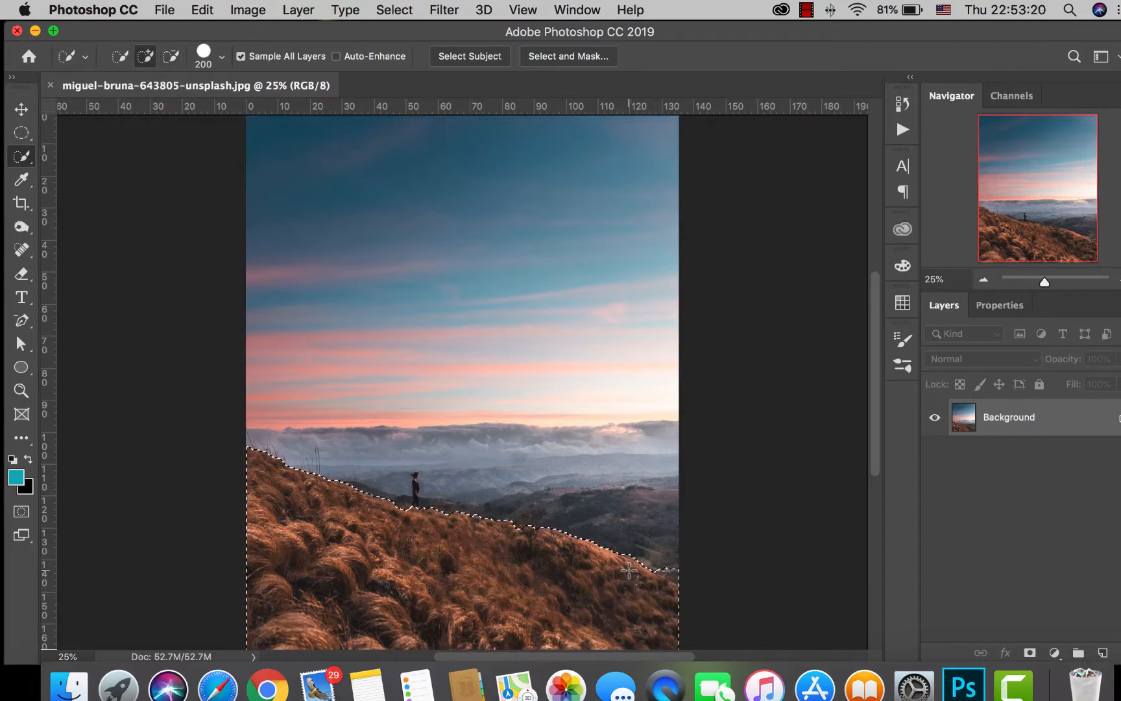
pyautogui.press('alt')
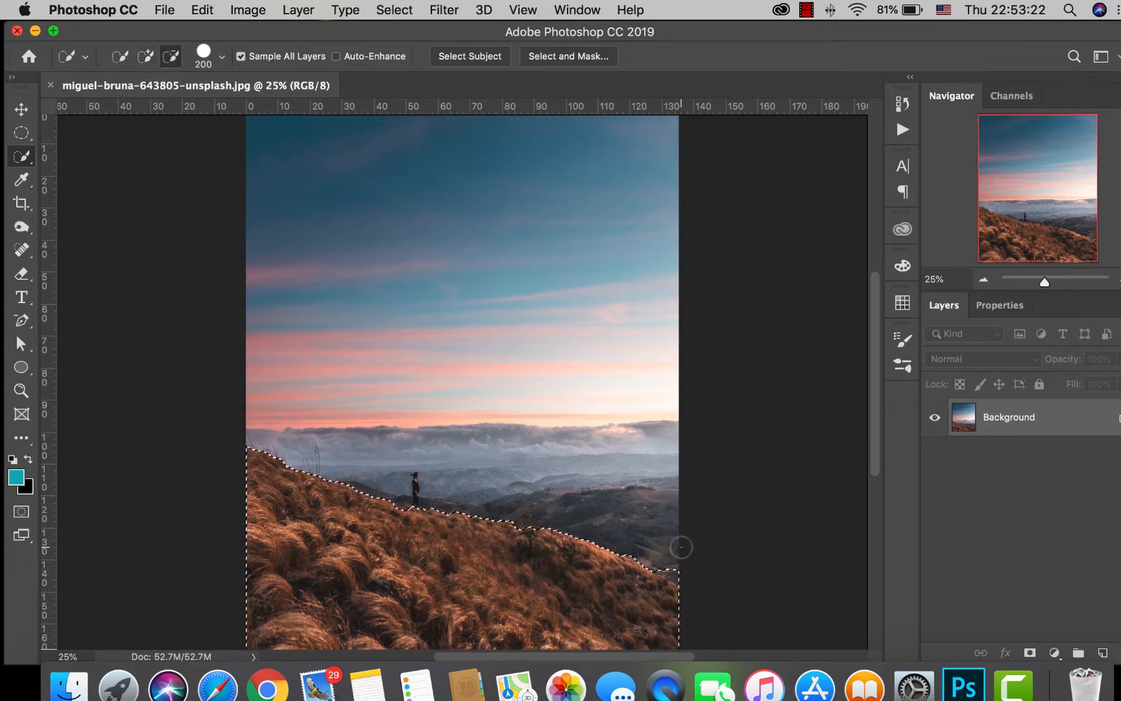
pyautogui.keyDown('alt'); pyautogui.click(678, 563); pyautogui.keyUp('alt')
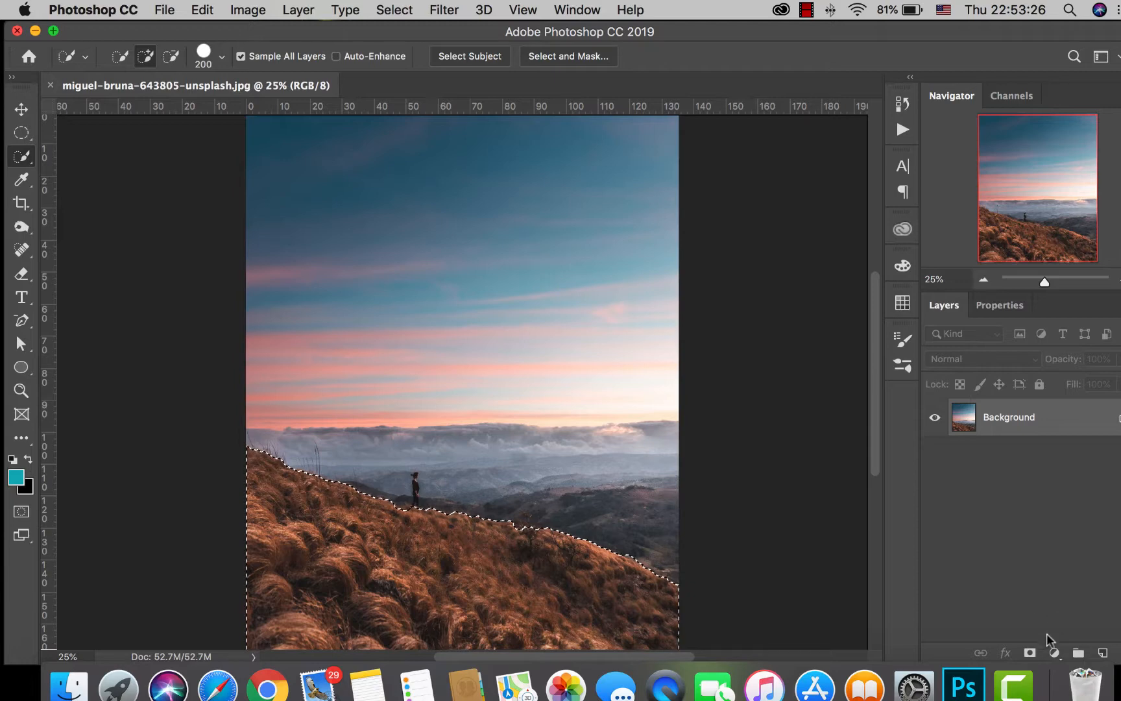
pyautogui.click(1030, 654)
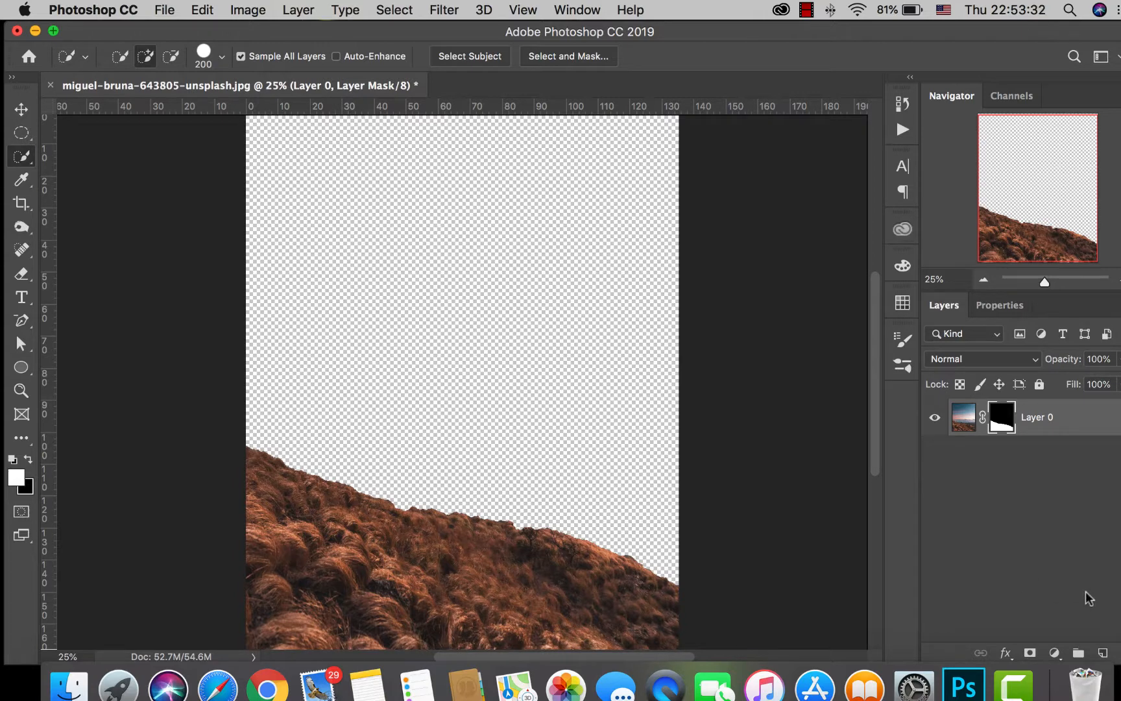
# Step: Add a Hue/Saturation adjustment layer above the hill and lower its Lightness to -81
pyautogui.click(1053, 653)
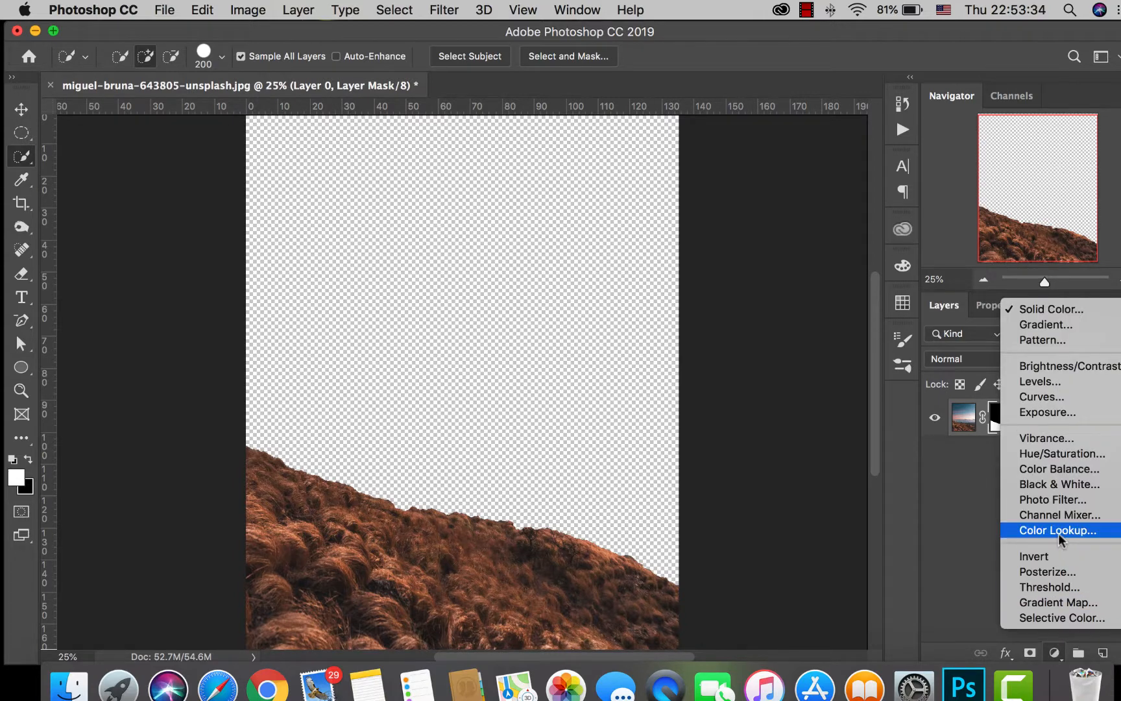
pyautogui.click(1053, 452)
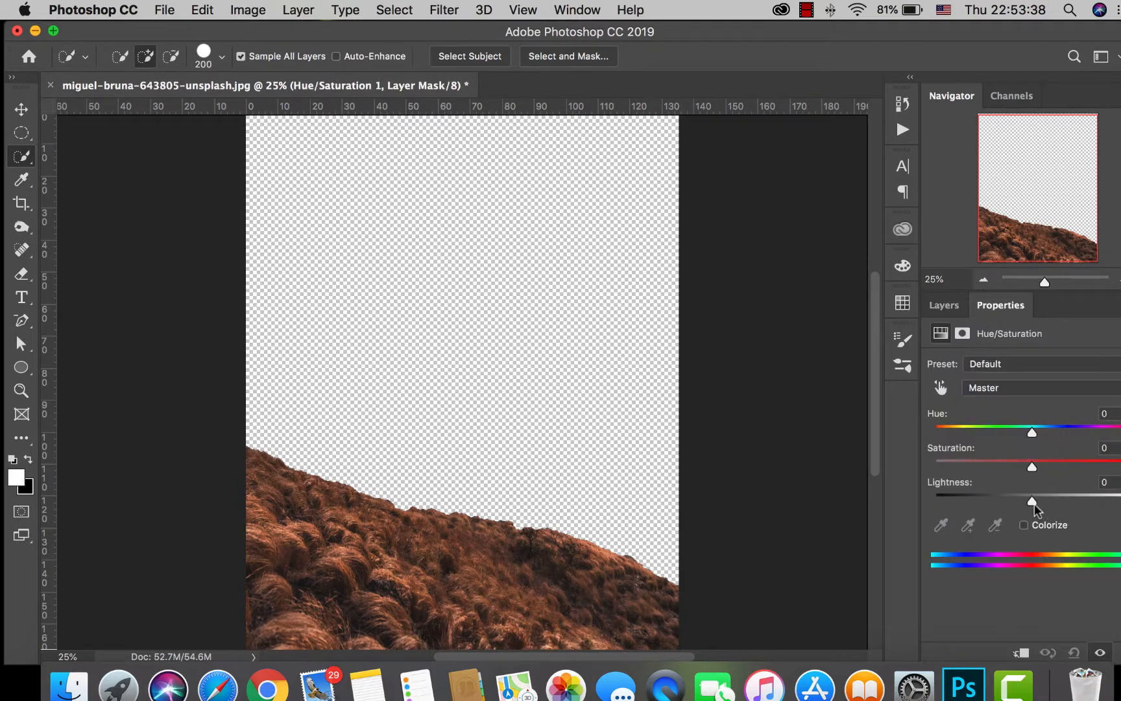
pyautogui.moveTo(1032, 503); pyautogui.dragTo(946, 498)
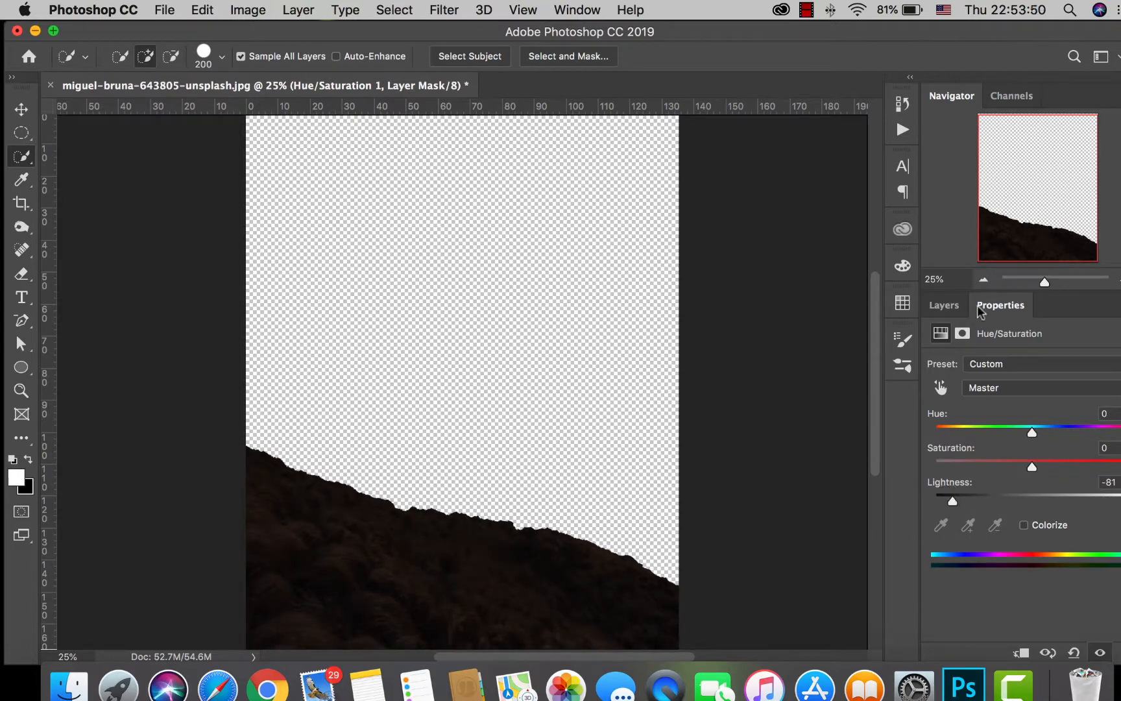
pyautogui.click(945, 306)
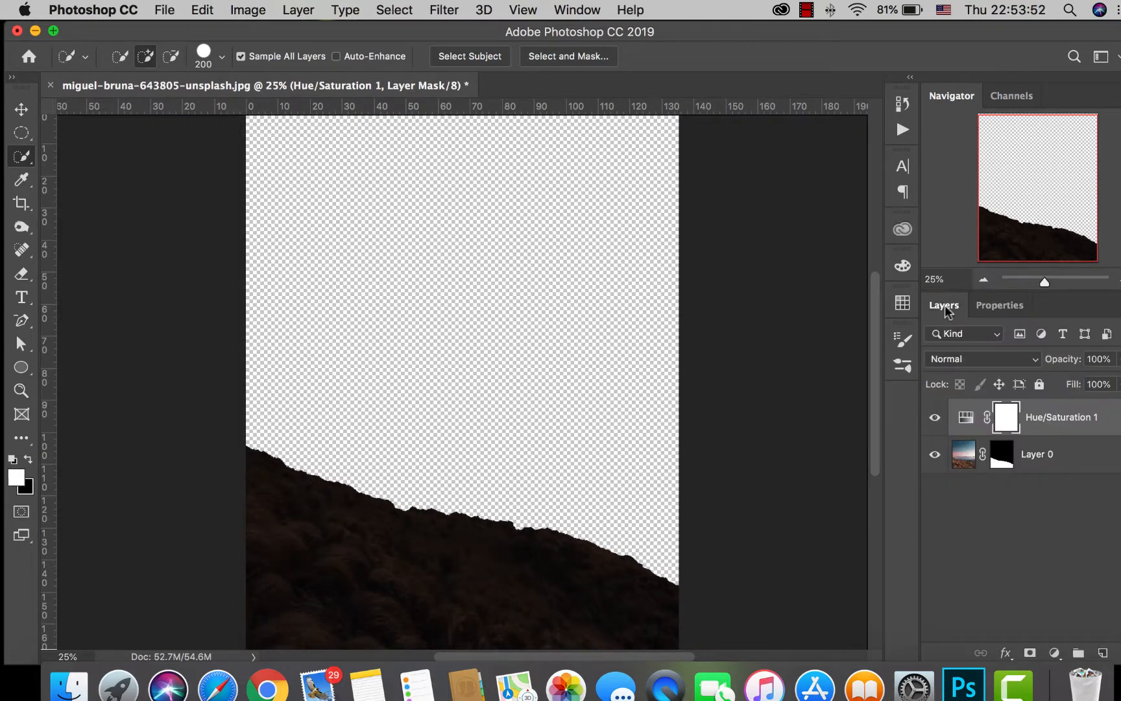
# Step: Place the teal aurora photo 411397-unsplash.jpg from the Desktop's aaaa folder as an embedded image
pyautogui.click(164, 10)
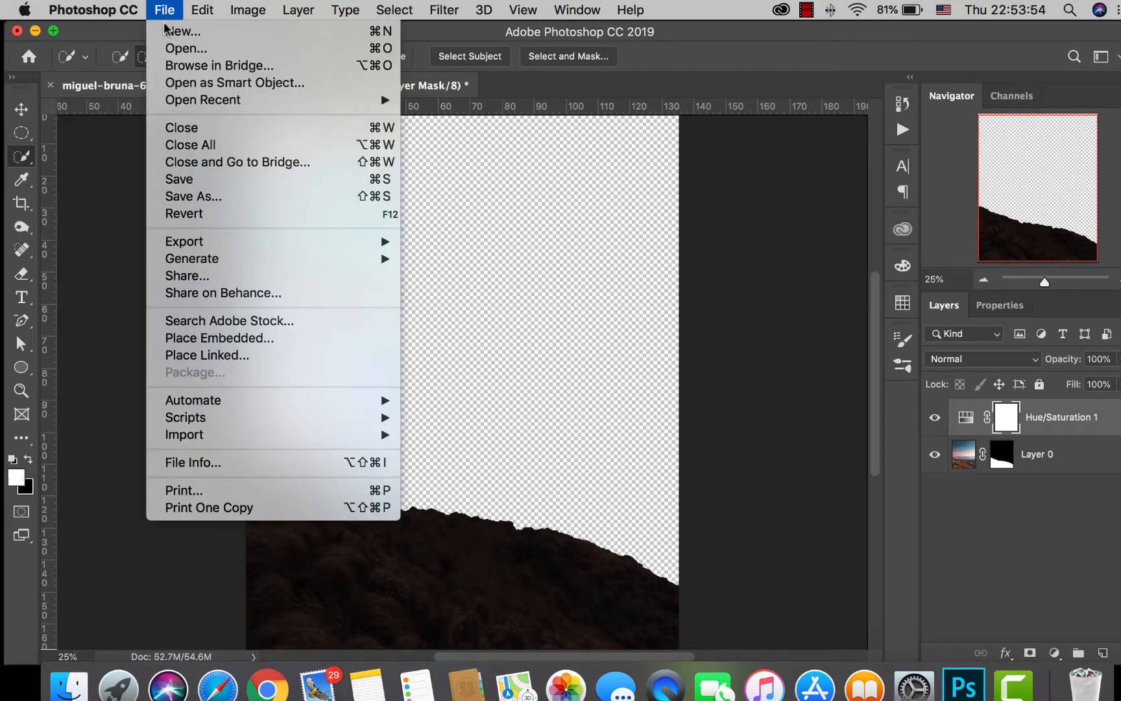
pyautogui.click(257, 337)
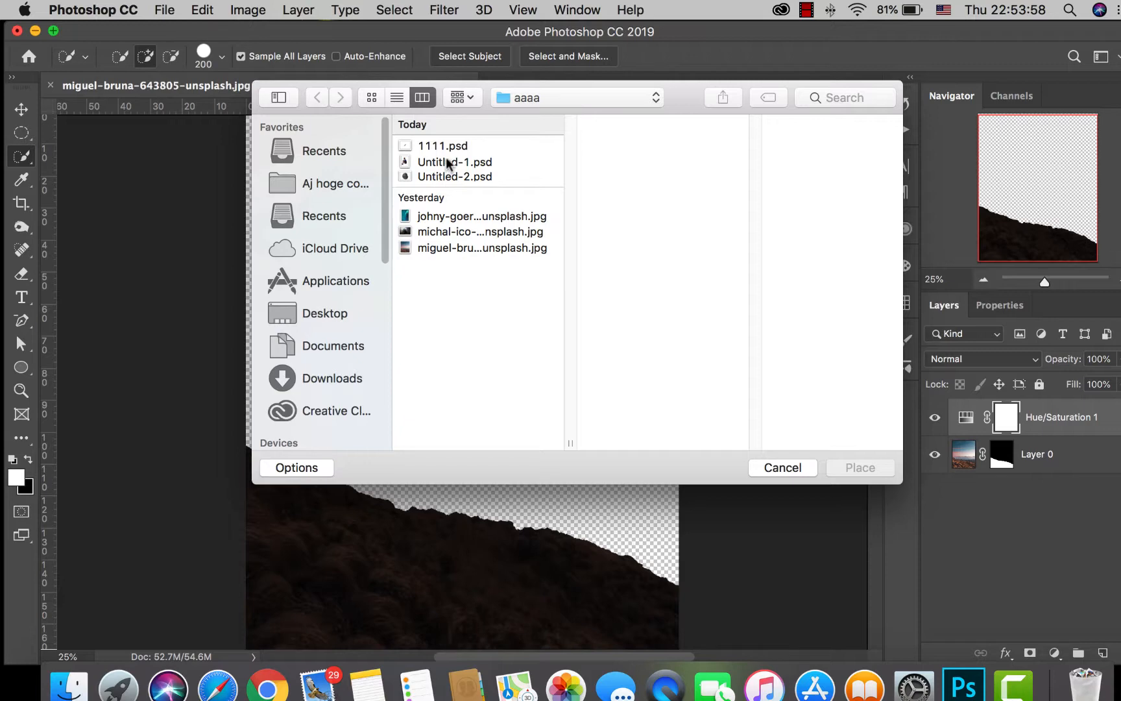
pyautogui.click(334, 313)
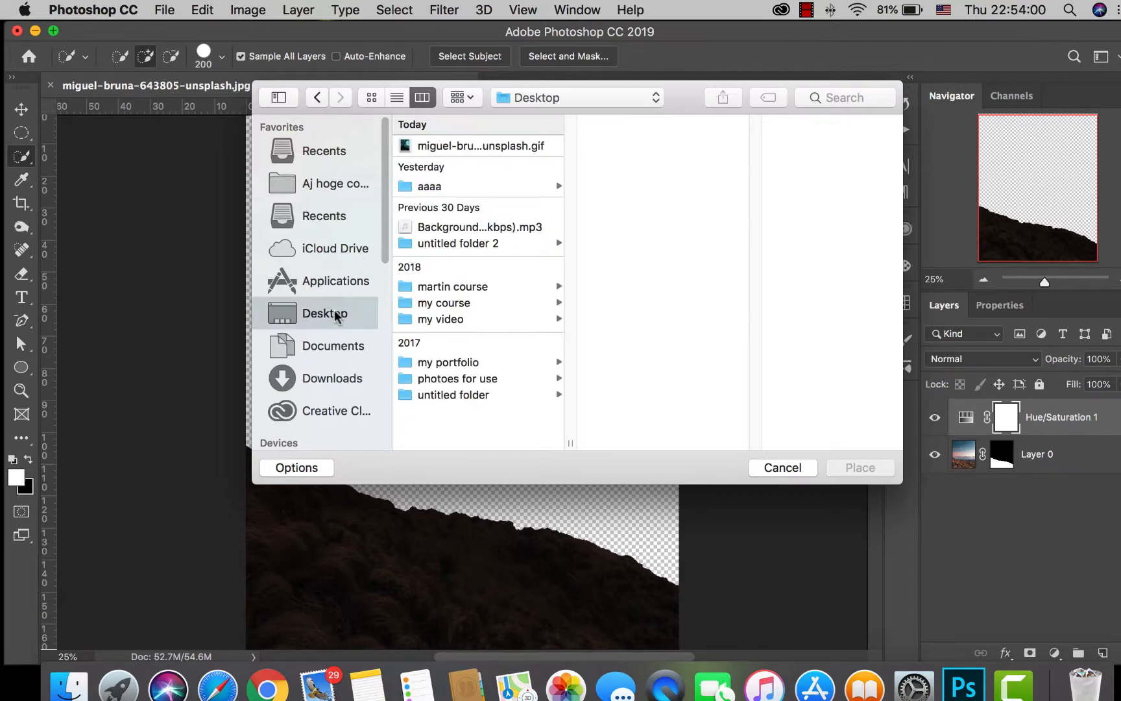
pyautogui.click(427, 188)
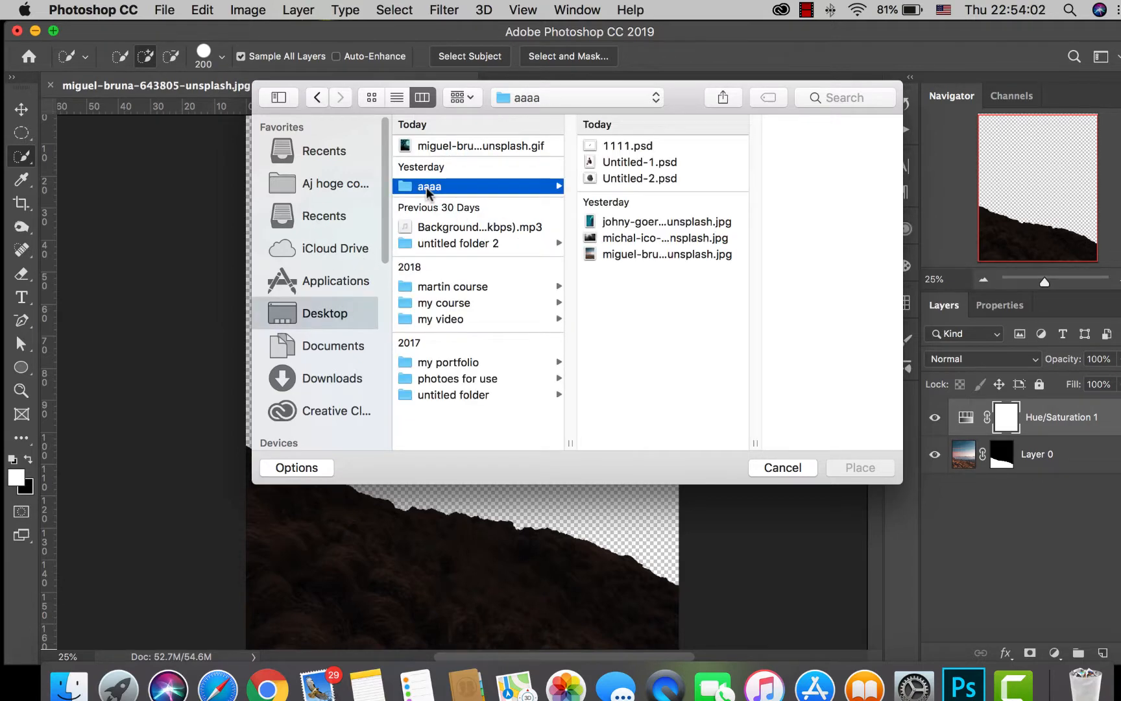
pyautogui.click(635, 163)
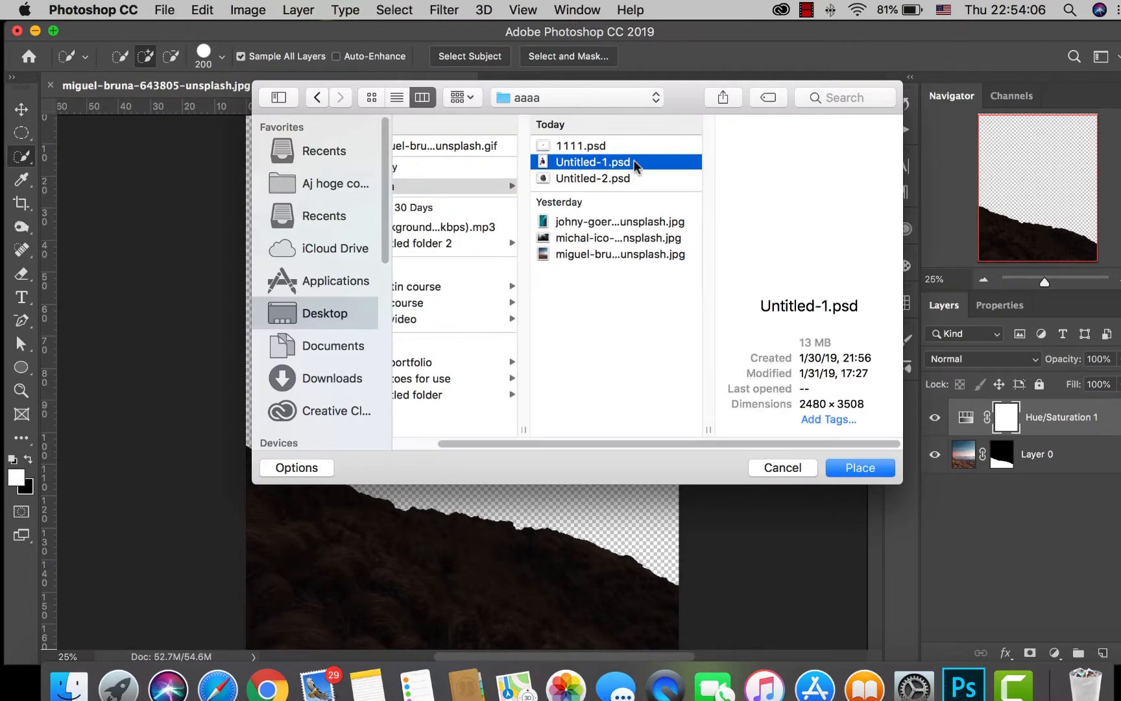
pyautogui.click(597, 146)
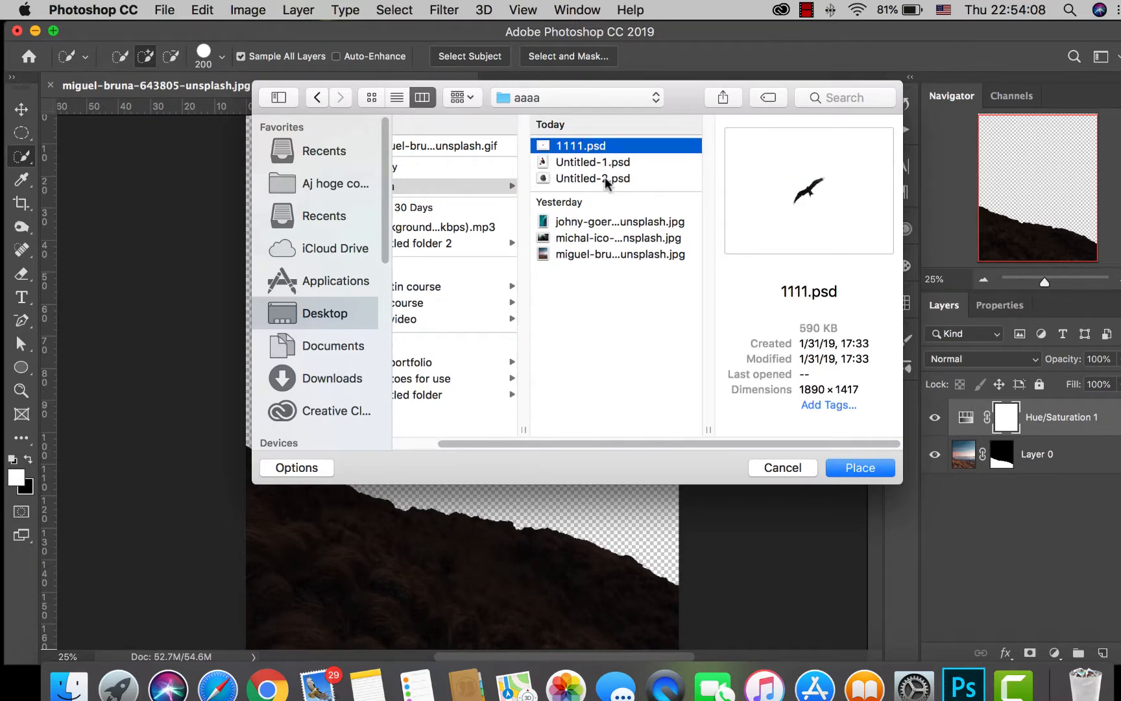
pyautogui.click(606, 181)
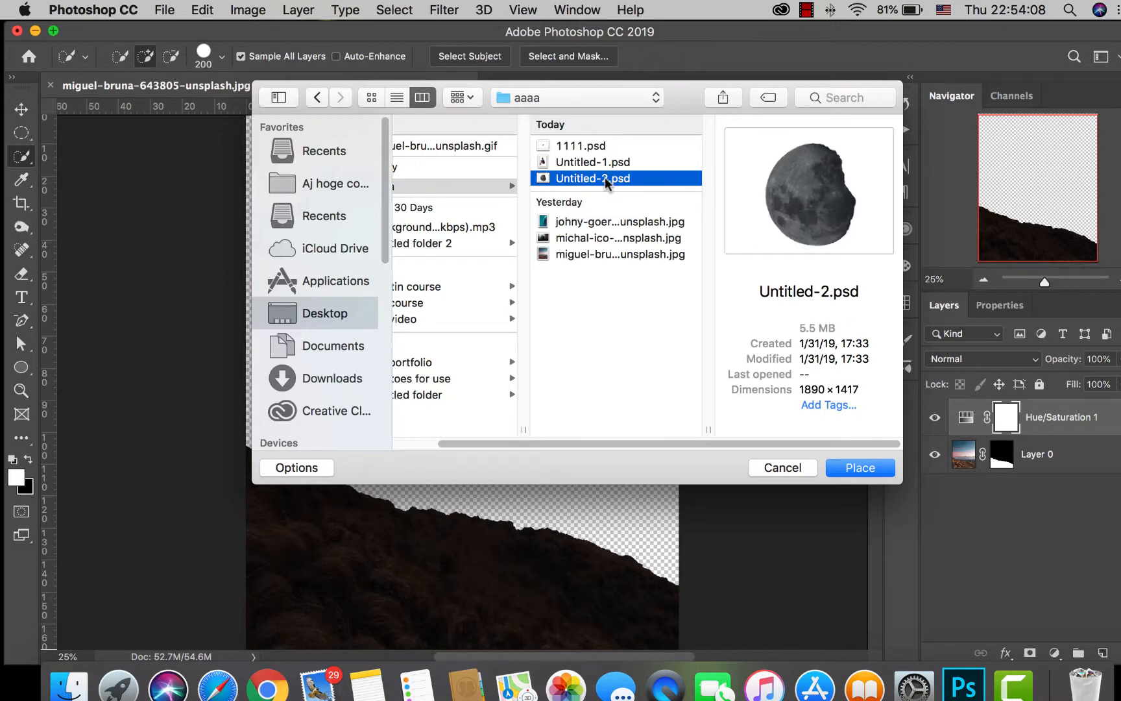
pyautogui.click(606, 222)
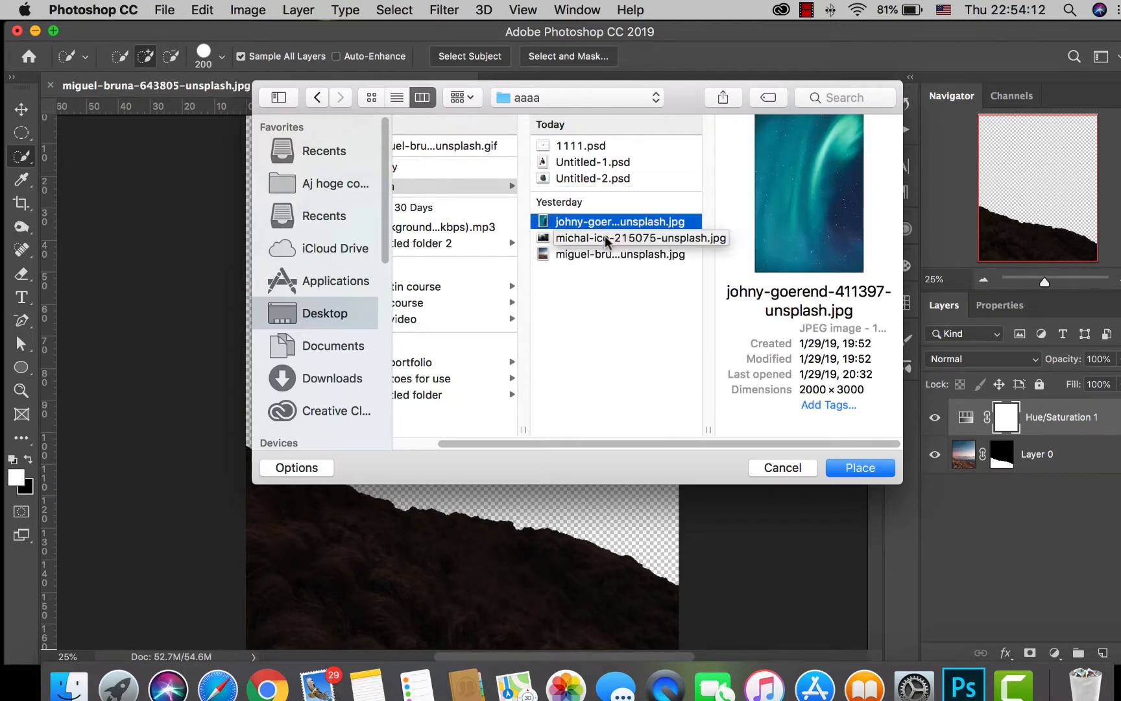
pyautogui.click(858, 471)
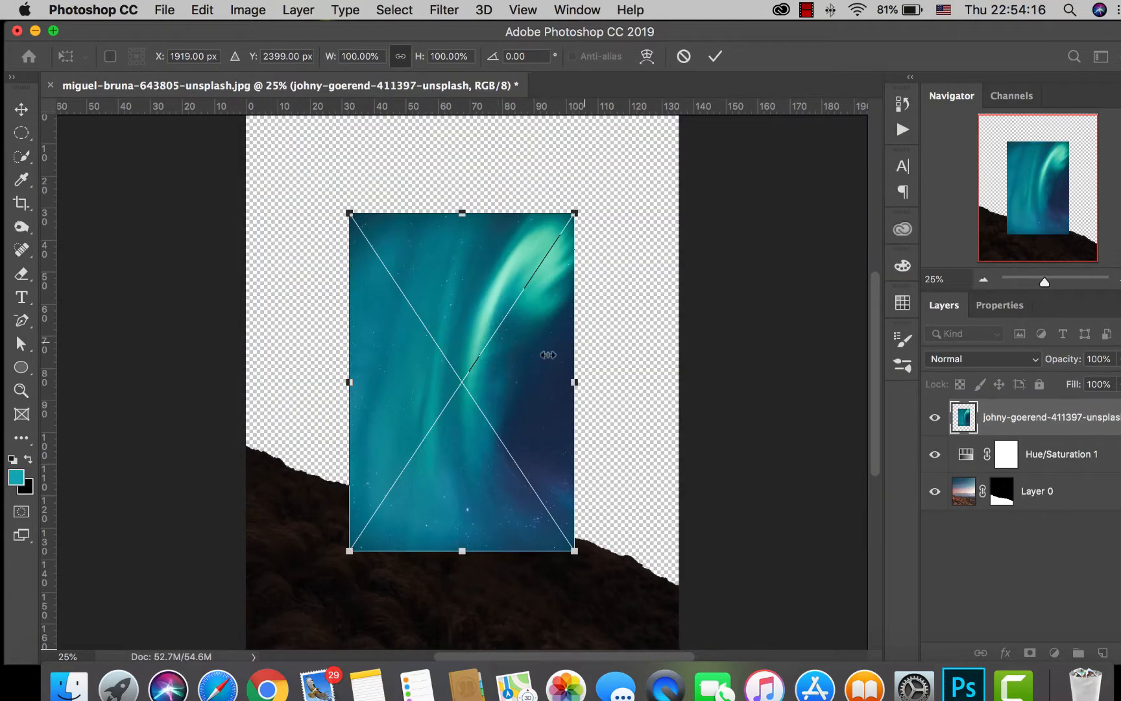
# Step: Raise the aurora image, move its layer below Layer 0, and clip the Hue/Saturation adjustment to Layer 0
pyautogui.moveTo(506, 365); pyautogui.dragTo(519, 290)
pyautogui.moveTo(1034, 422); pyautogui.dragTo(1023, 579)
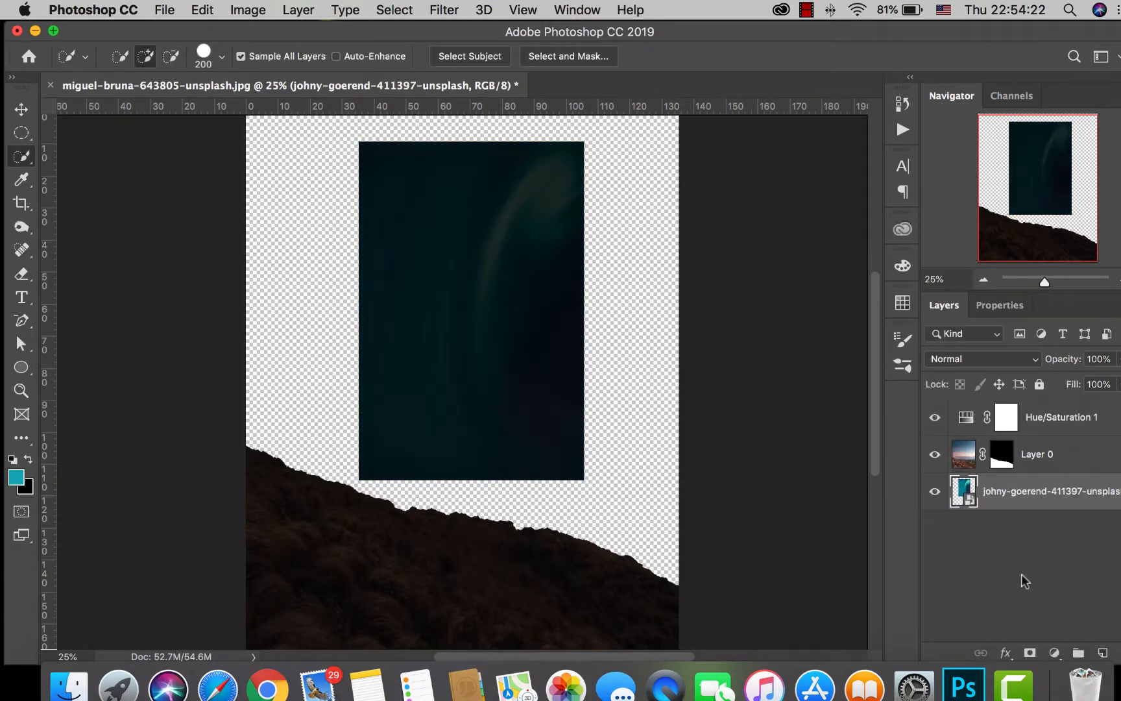
pyautogui.click(974, 425)
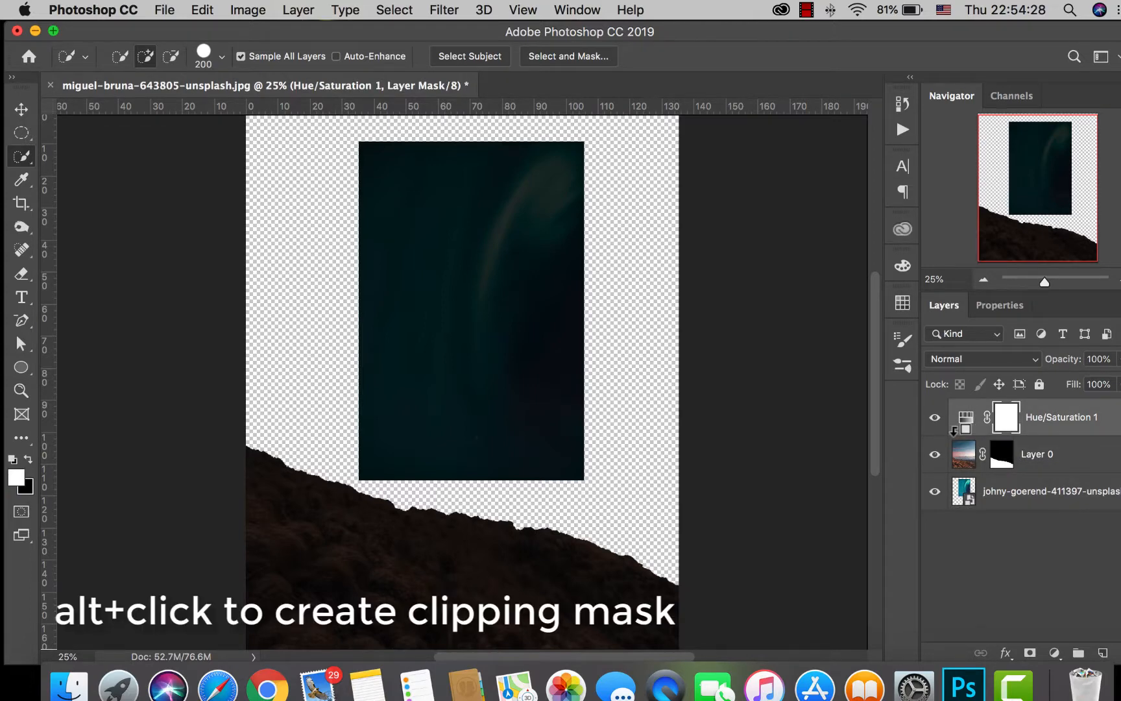
pyautogui.keyDown('alt'); pyautogui.click(954, 431); pyautogui.keyUp('alt')
# Step: Transform the aurora layer to a 90.64° rotation and 208.61% scale, positioned to fill the sky behind the hill
pyautogui.click(1007, 499)
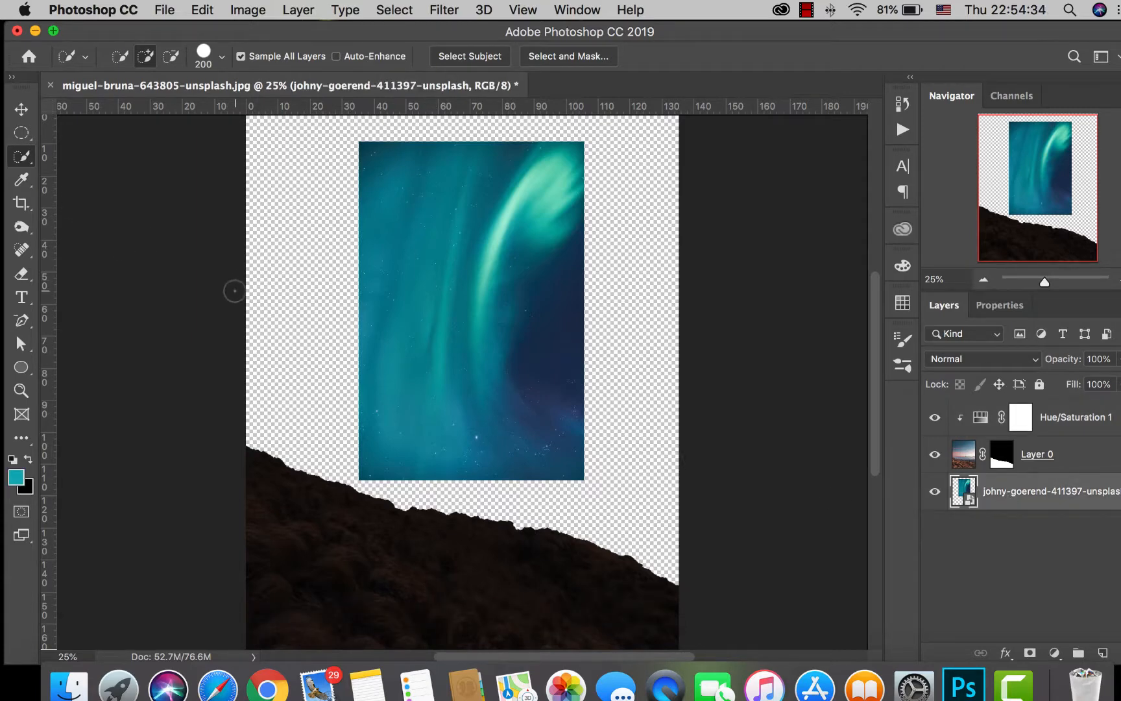
pyautogui.press('super+t')
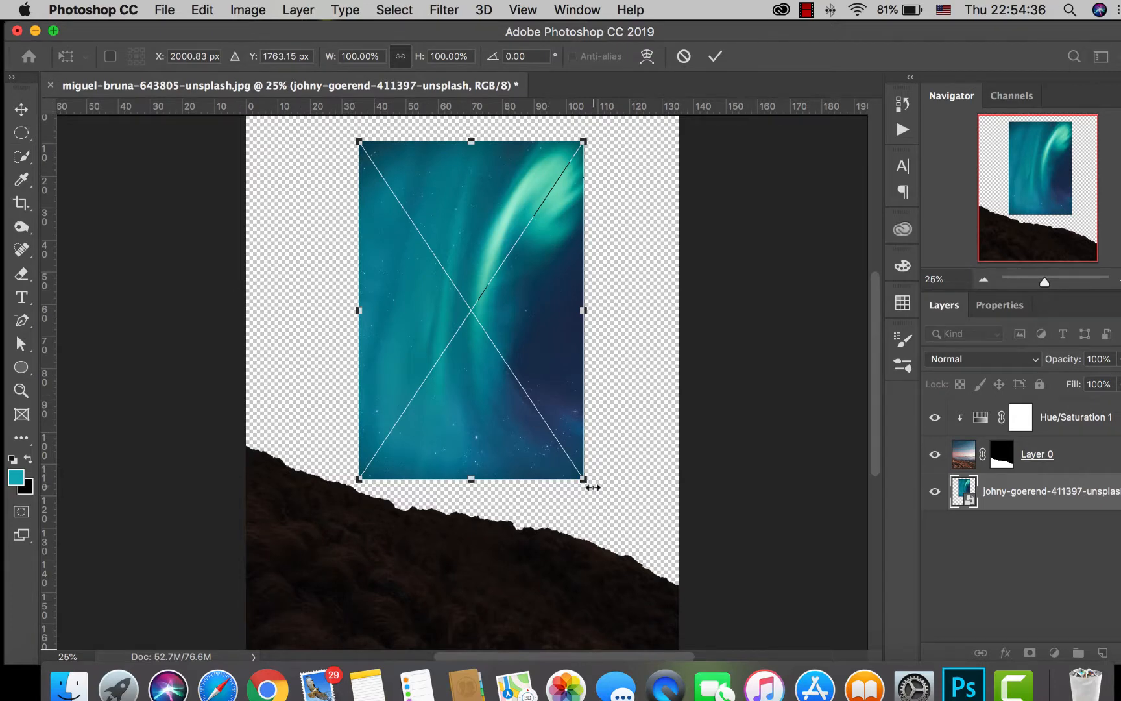
pyautogui.moveTo(592, 488); pyautogui.dragTo(243, 459)
pyautogui.moveTo(639, 425); pyautogui.dragTo(731, 488)
pyautogui.moveTo(560, 403); pyautogui.dragTo(495, 396)
pyautogui.moveTo(448, 476); pyautogui.dragTo(514, 586)
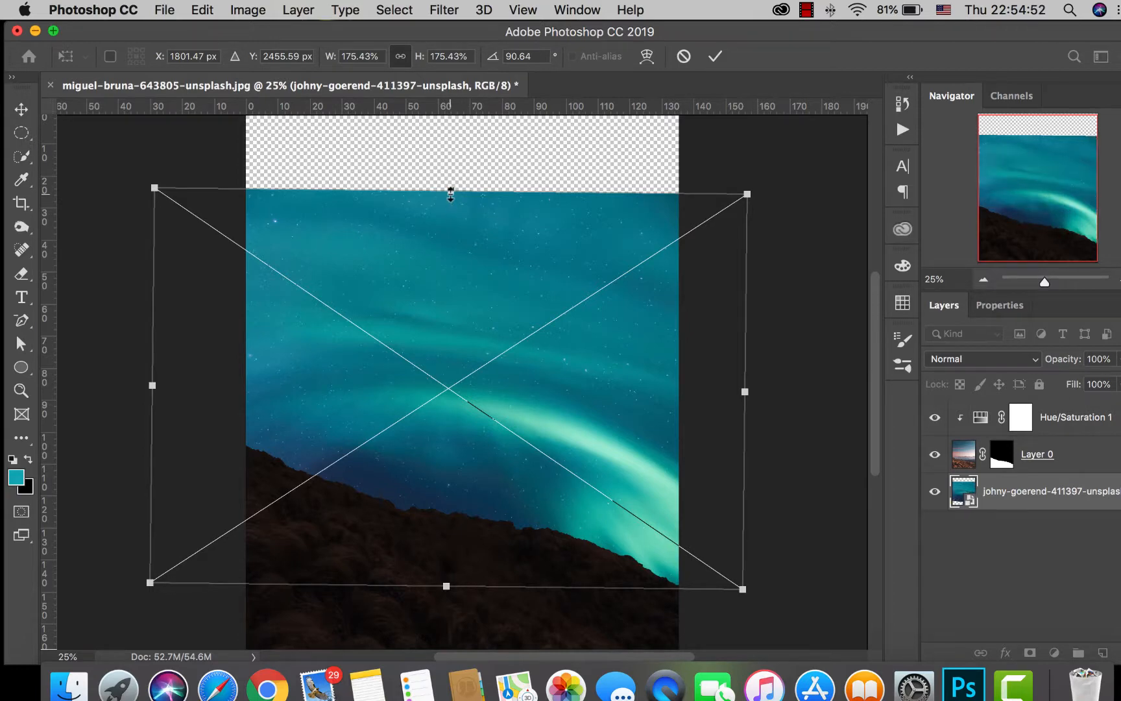
pyautogui.moveTo(451, 193); pyautogui.dragTo(443, 122)
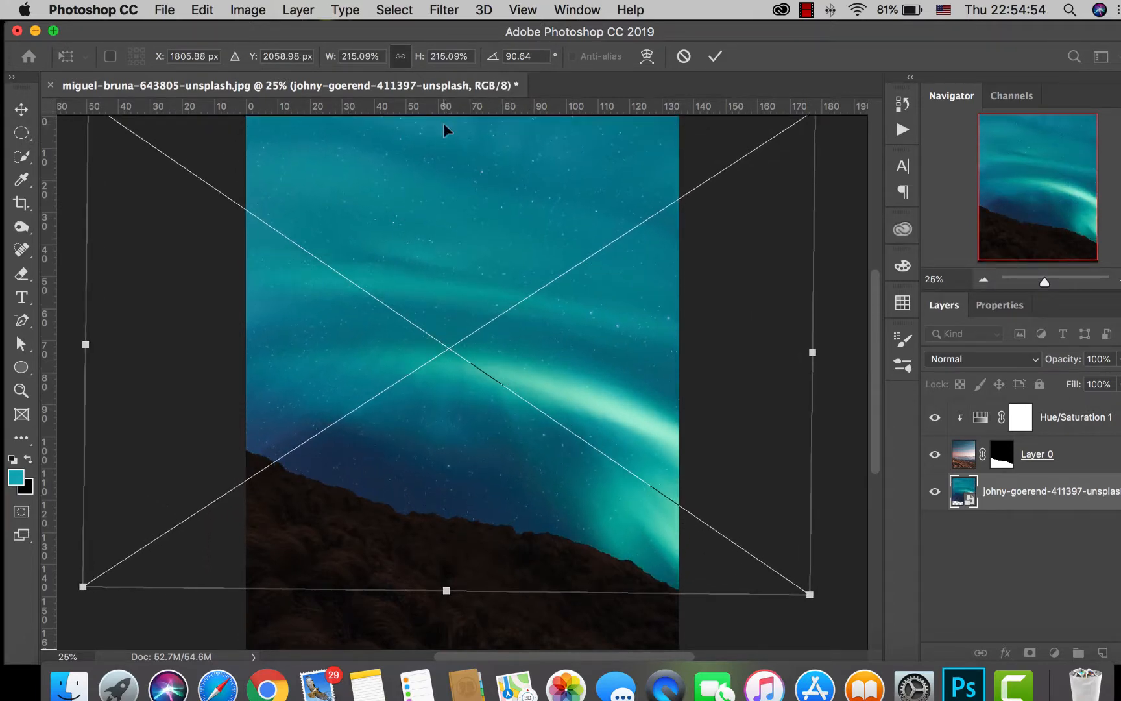
pyautogui.moveTo(475, 300); pyautogui.dragTo(523, 285)
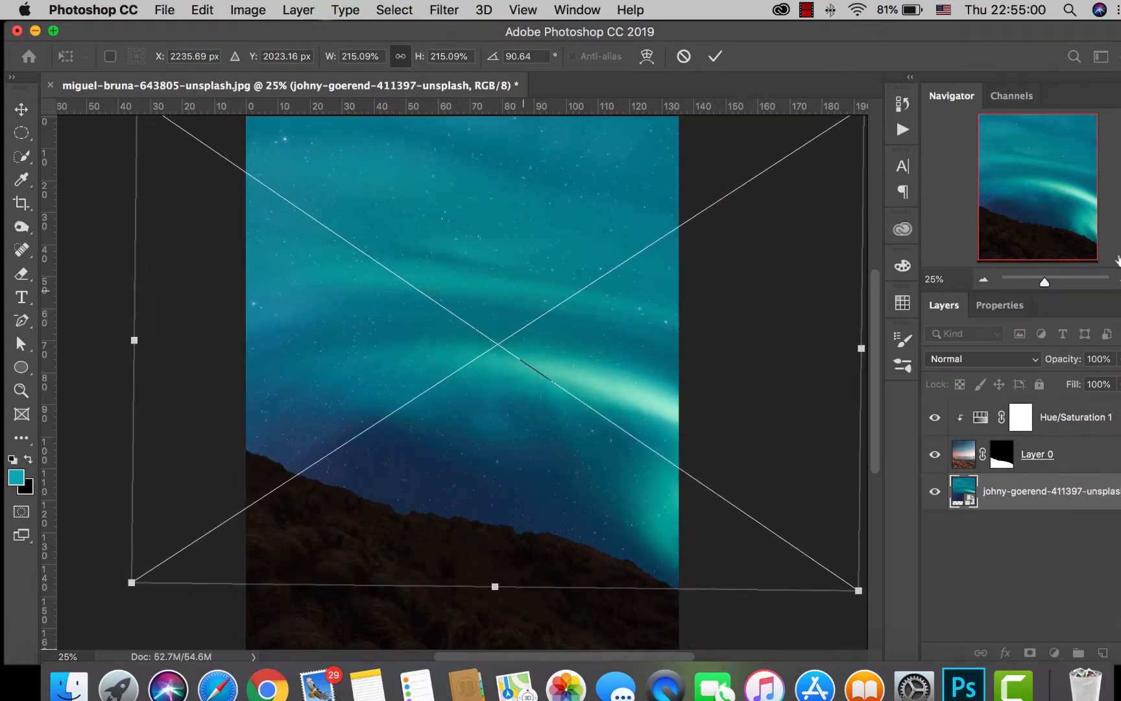
pyautogui.click(985, 280)
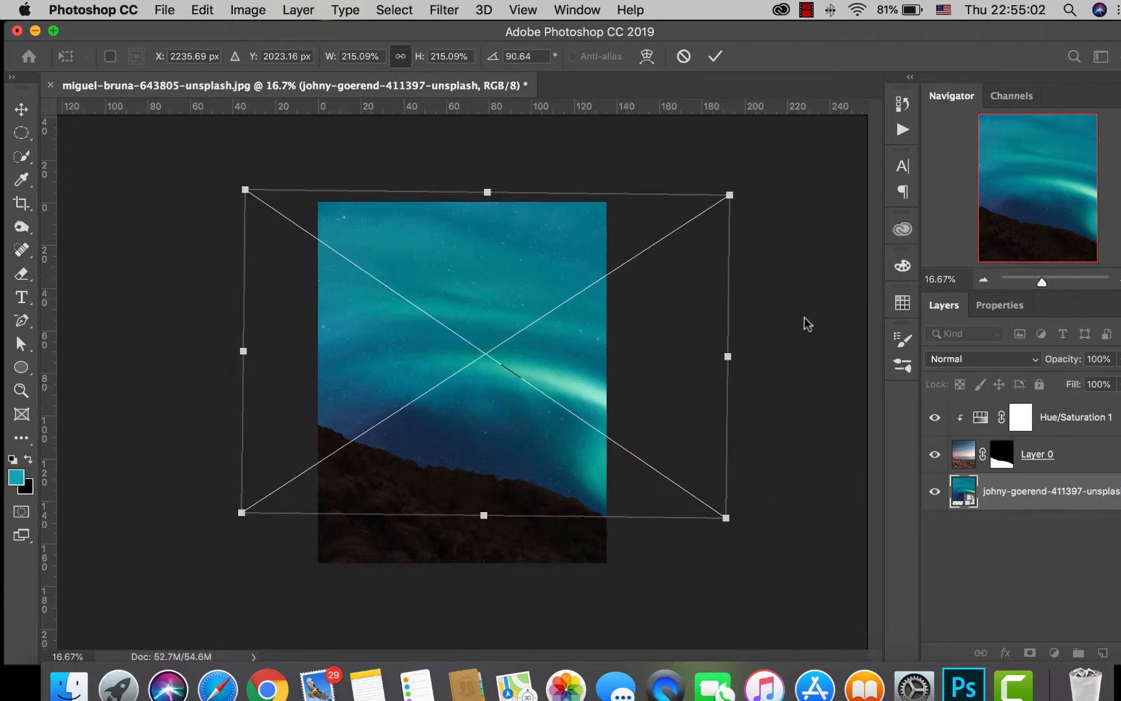
pyautogui.moveTo(731, 196); pyautogui.dragTo(694, 218)
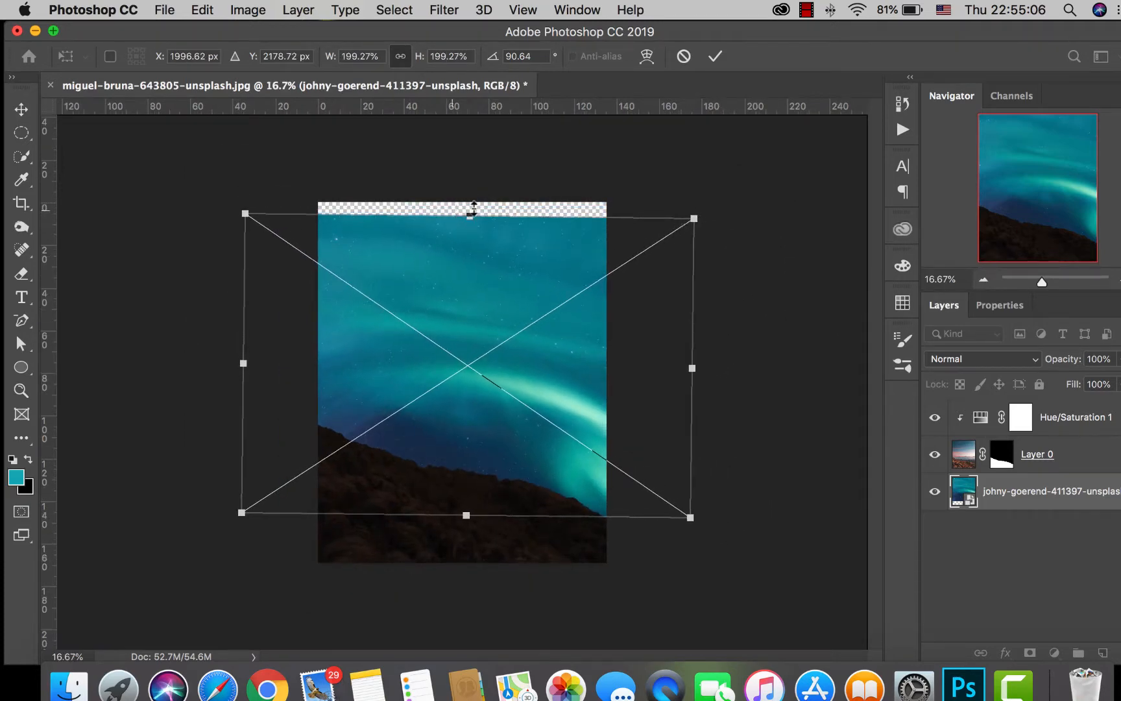
pyautogui.moveTo(469, 213); pyautogui.dragTo(476, 198)
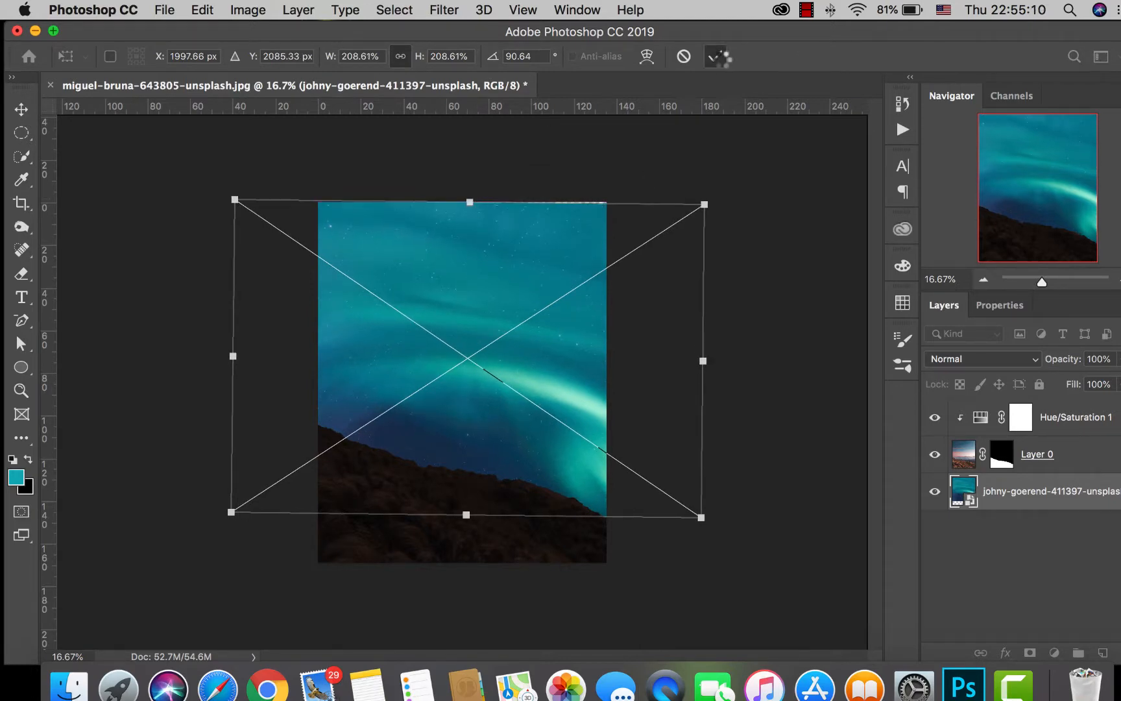
pyautogui.click(715, 56)
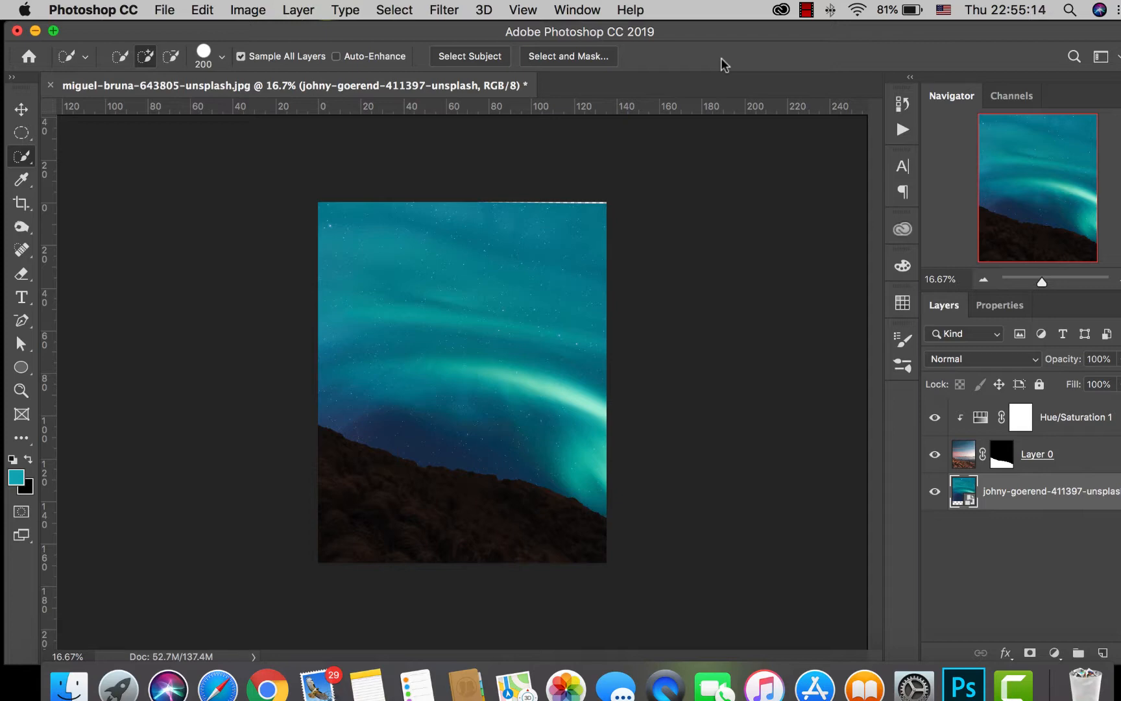
# Step: Add a Color Balance adjustment clipped to the aurora layer with midtones Cyan/Red -98, Magenta/Green -54 and Yellow/Blue -67
pyautogui.click(1054, 653)
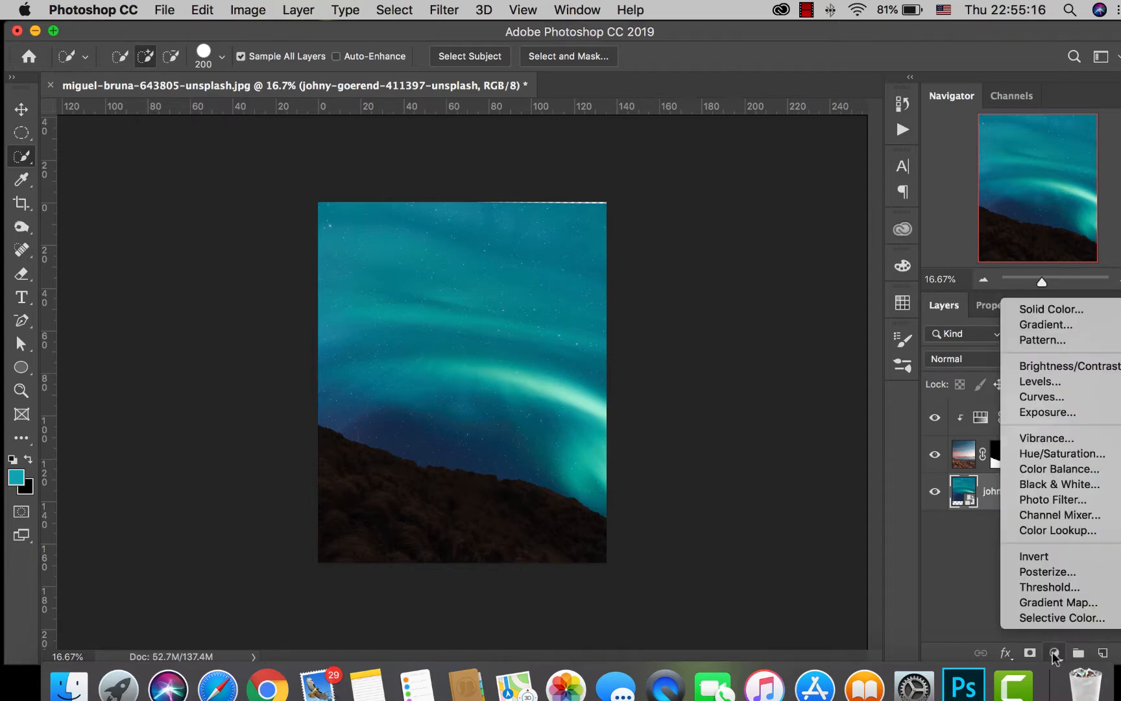
pyautogui.click(1049, 470)
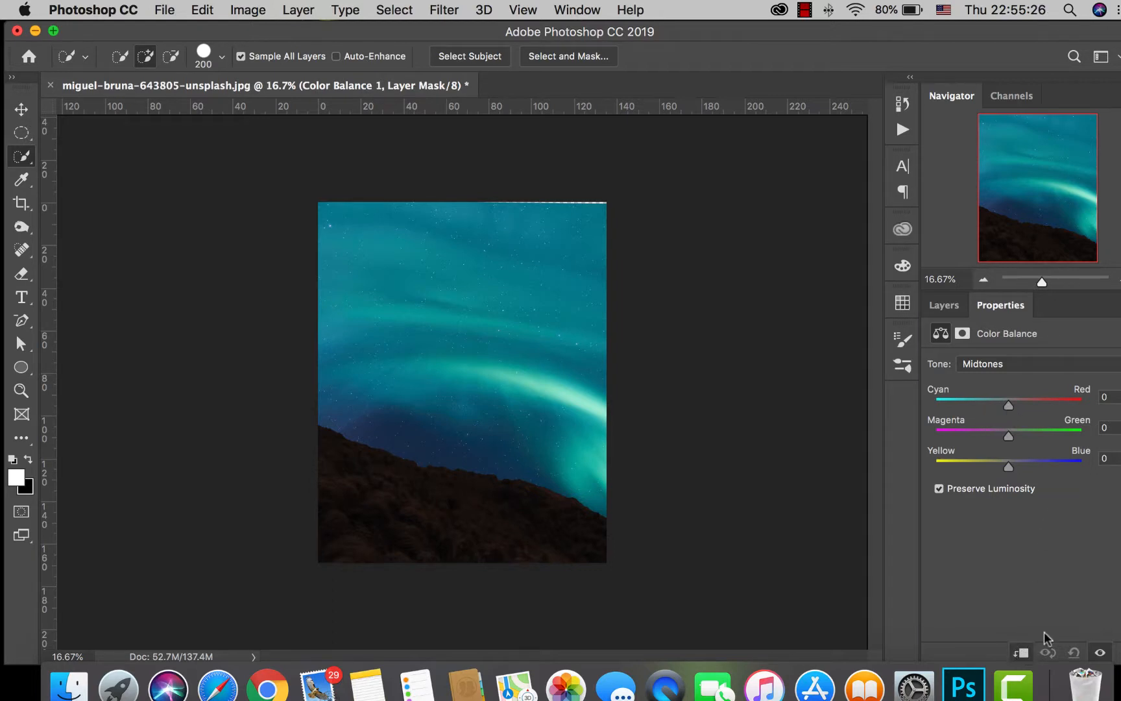
pyautogui.moveTo(1009, 407); pyautogui.dragTo(938, 406)
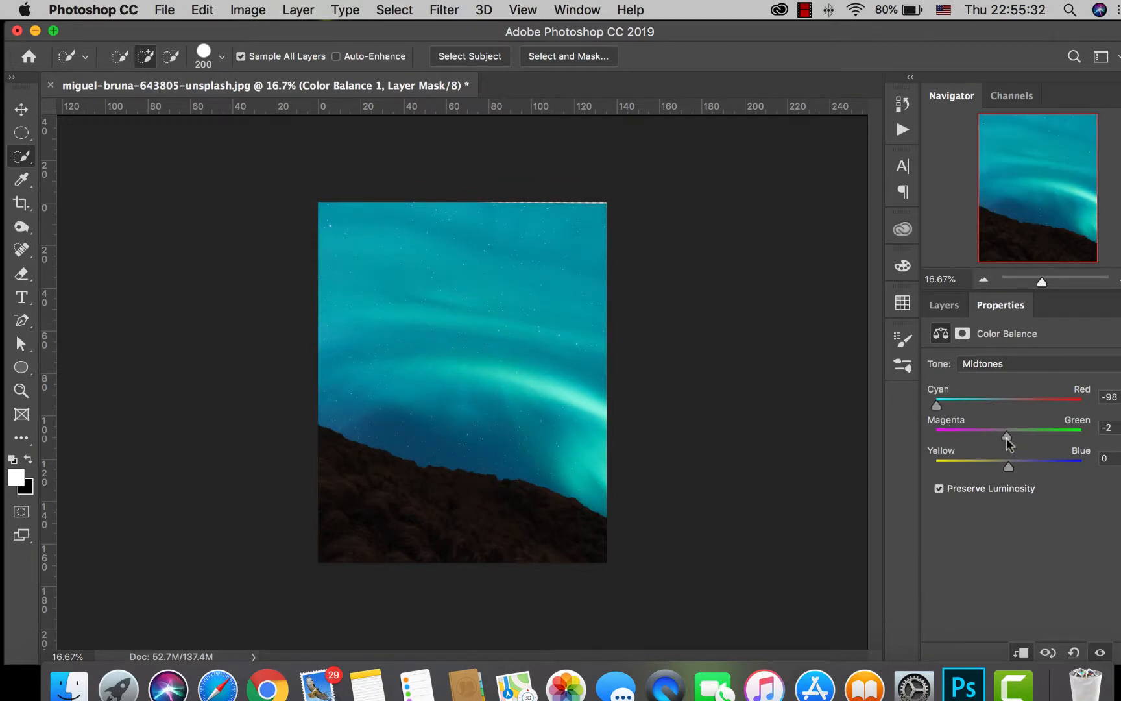
pyautogui.moveTo(1006, 437); pyautogui.dragTo(958, 460)
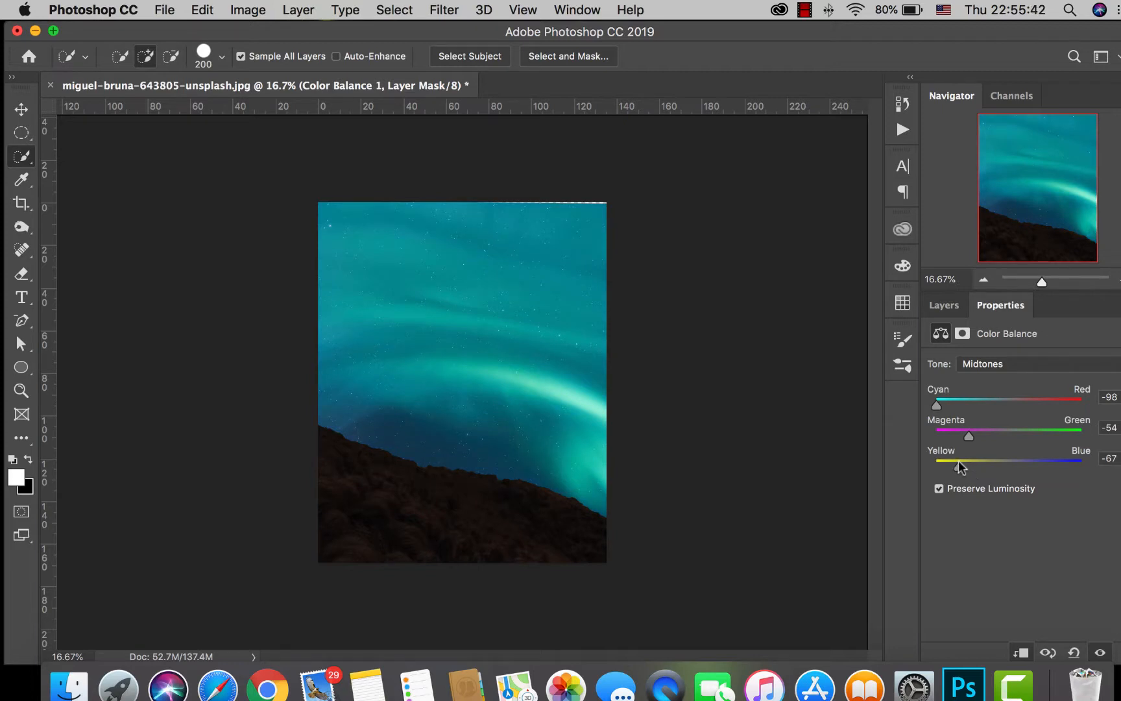
pyautogui.click(951, 309)
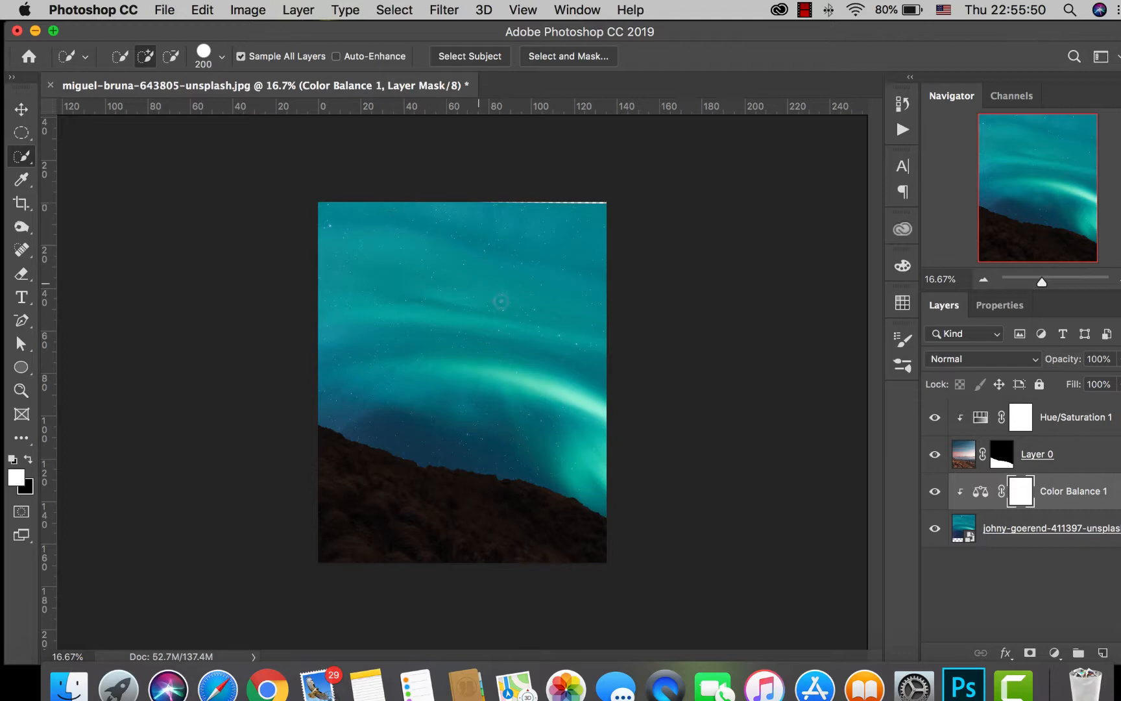
# Step: Place the dark cloud photo 215075-unsplash.jpg from the aaaa folder as an embedded image above the Color Balance adjustment
pyautogui.click(164, 10)
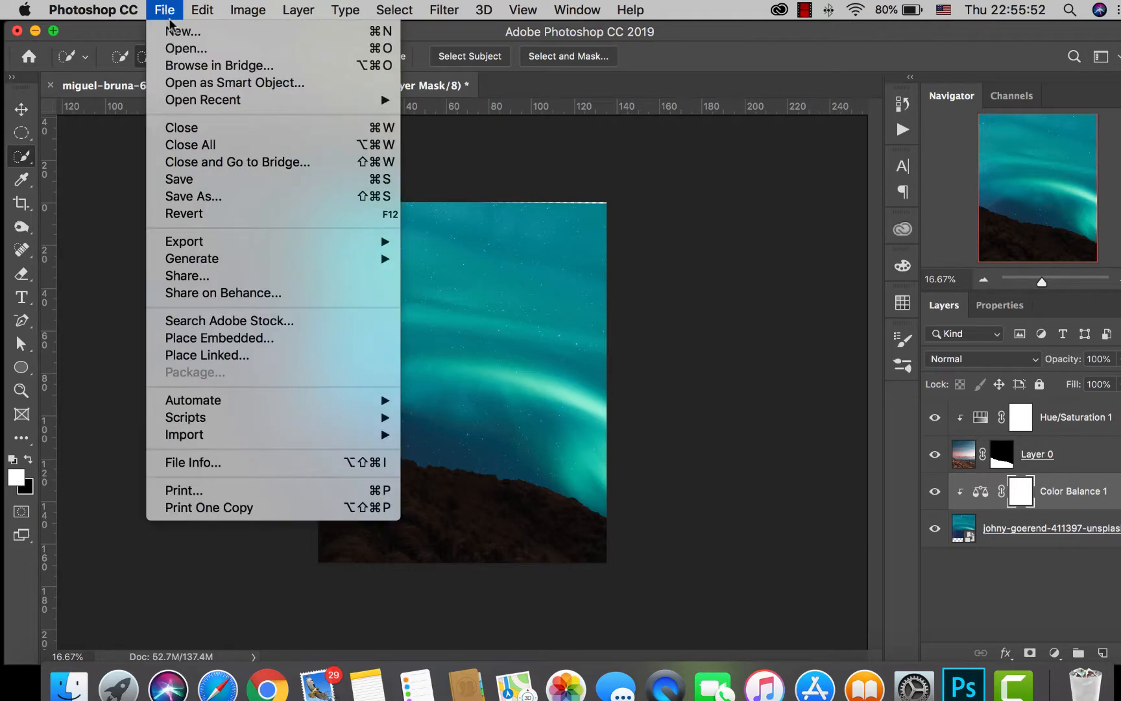
pyautogui.click(301, 338)
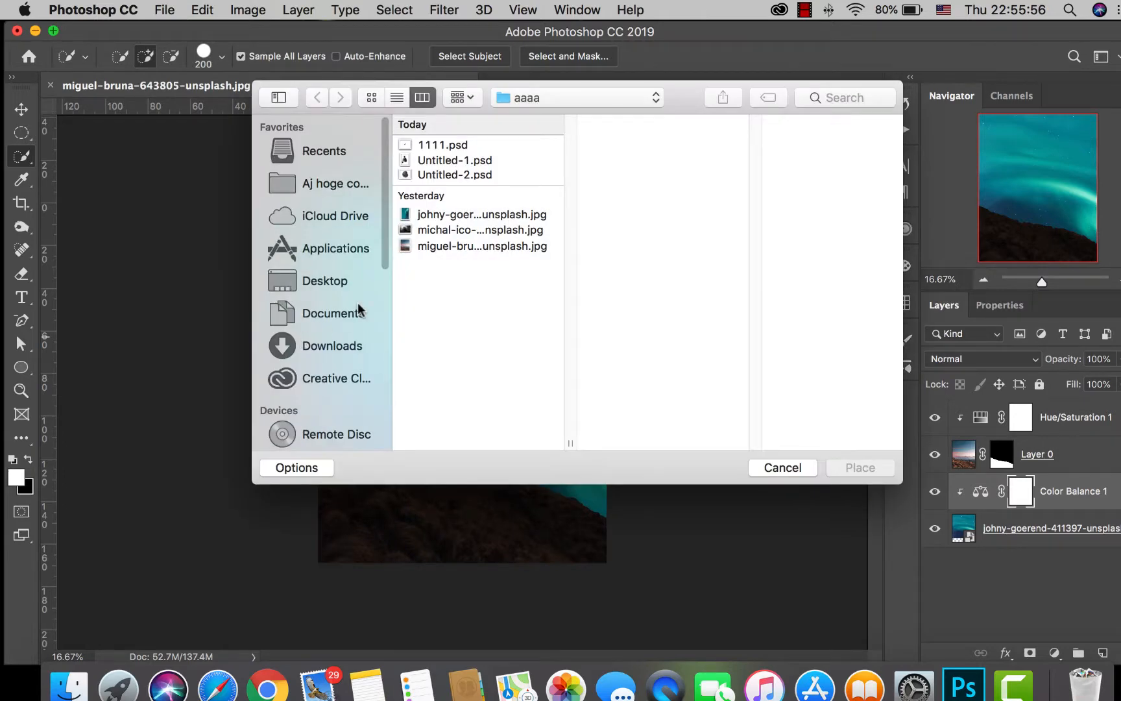
pyautogui.click(424, 246)
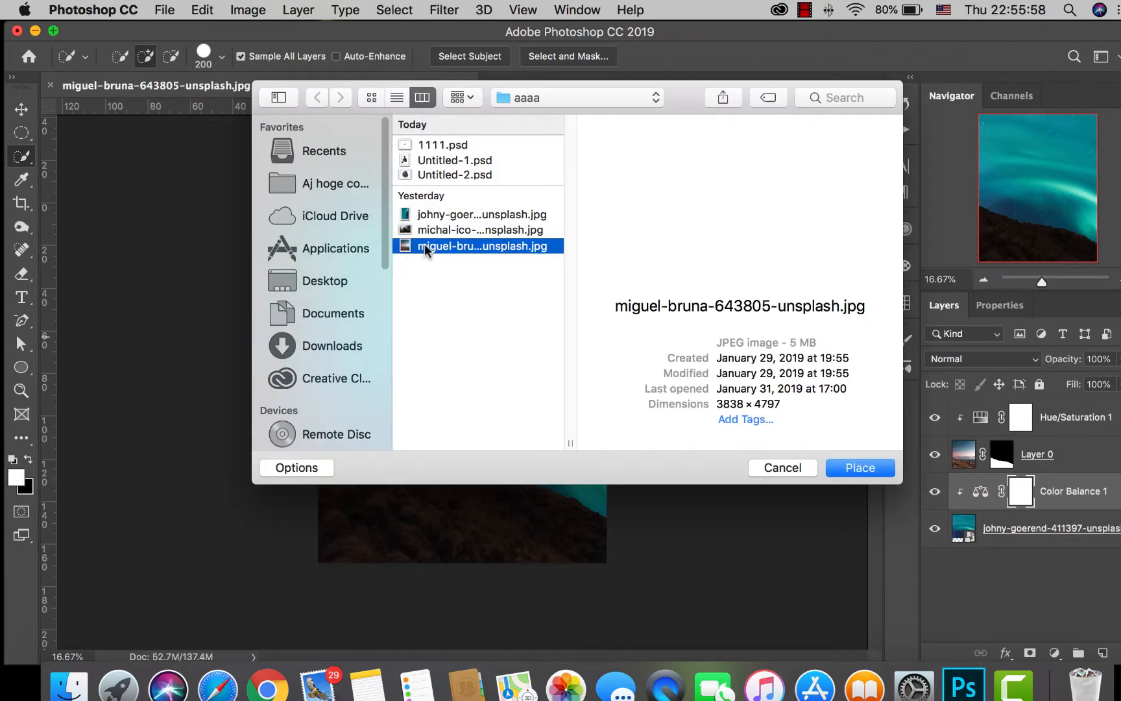
pyautogui.click(436, 229)
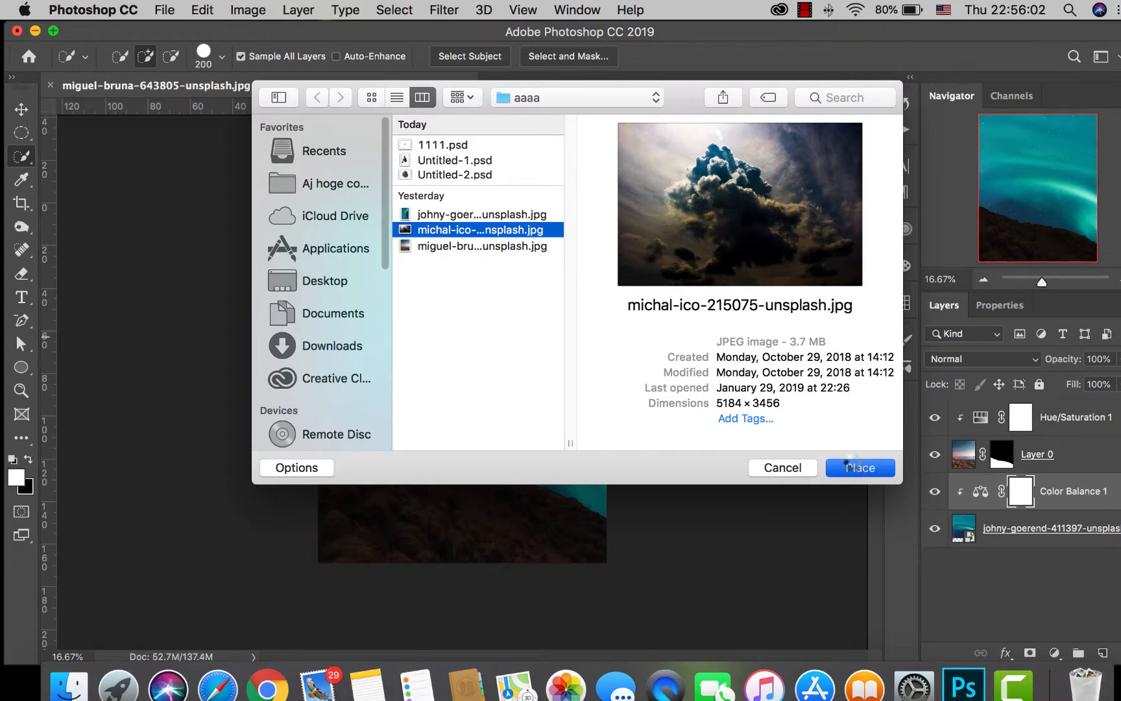
pyautogui.click(855, 468)
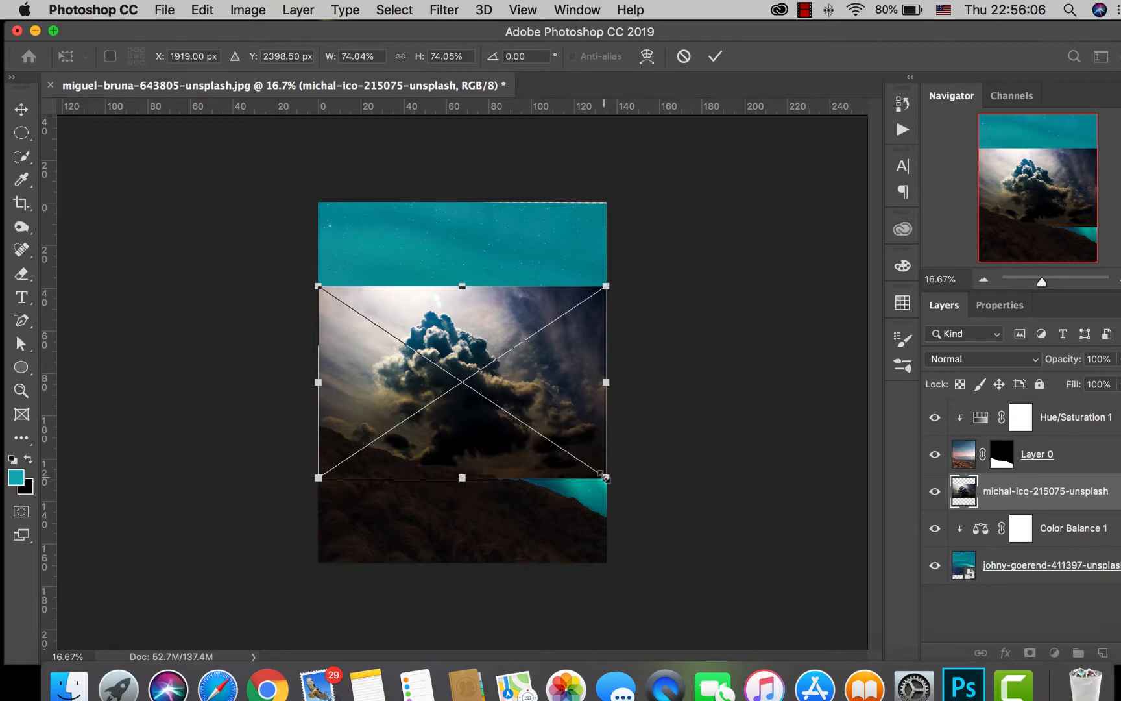
# Step: Scale the cloud image to about 129% so it covers the sky, and set its blend mode to Soft Light
pyautogui.moveTo(606, 478); pyautogui.dragTo(678, 527)
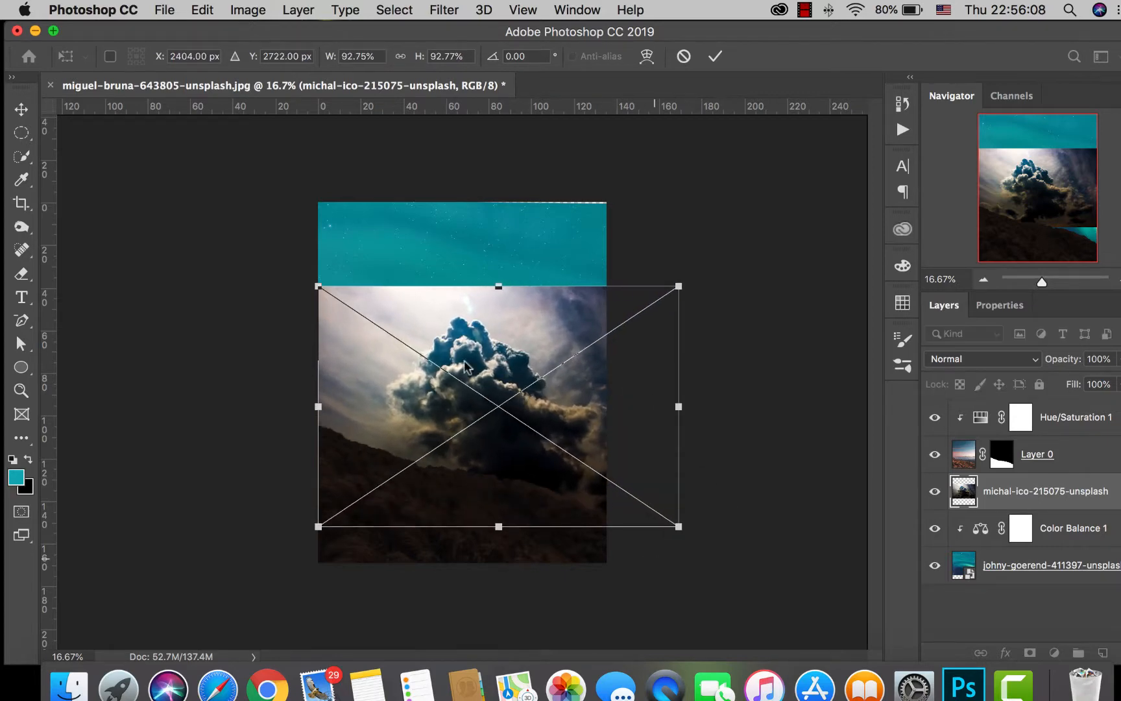
pyautogui.moveTo(478, 285); pyautogui.dragTo(470, 184)
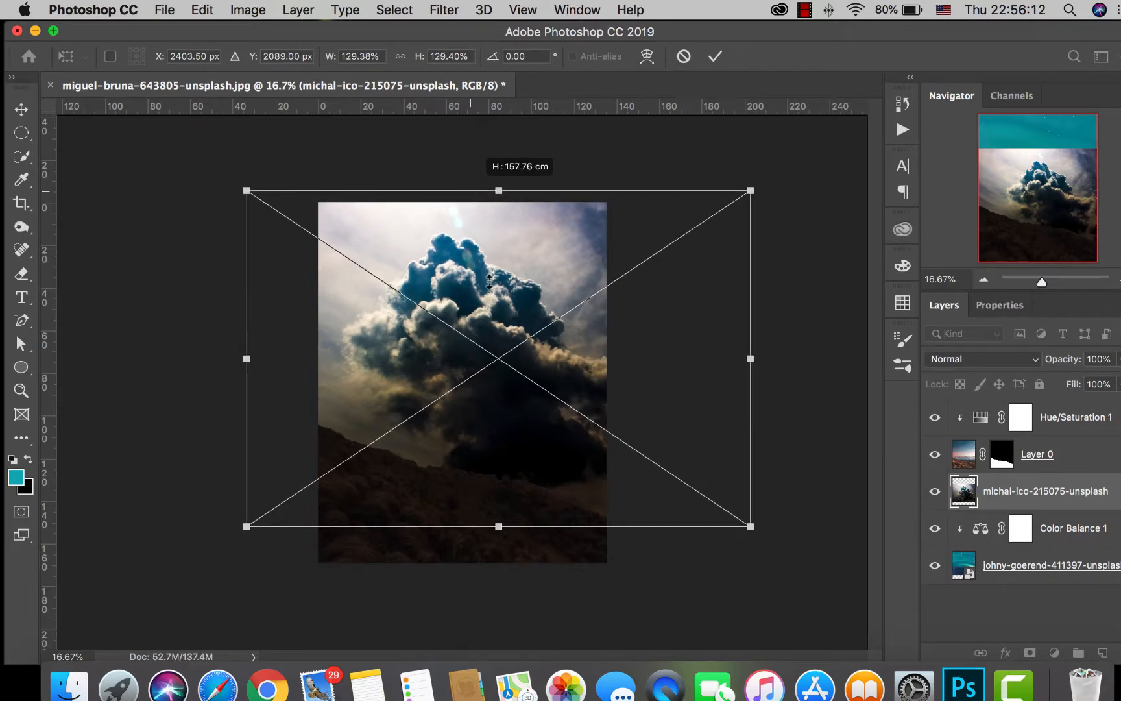
pyautogui.moveTo(510, 280)
pyautogui.mouseDown()
pyautogui.moveTo(515, 271)
pyautogui.moveTo(500, 290)
pyautogui.mouseUp()
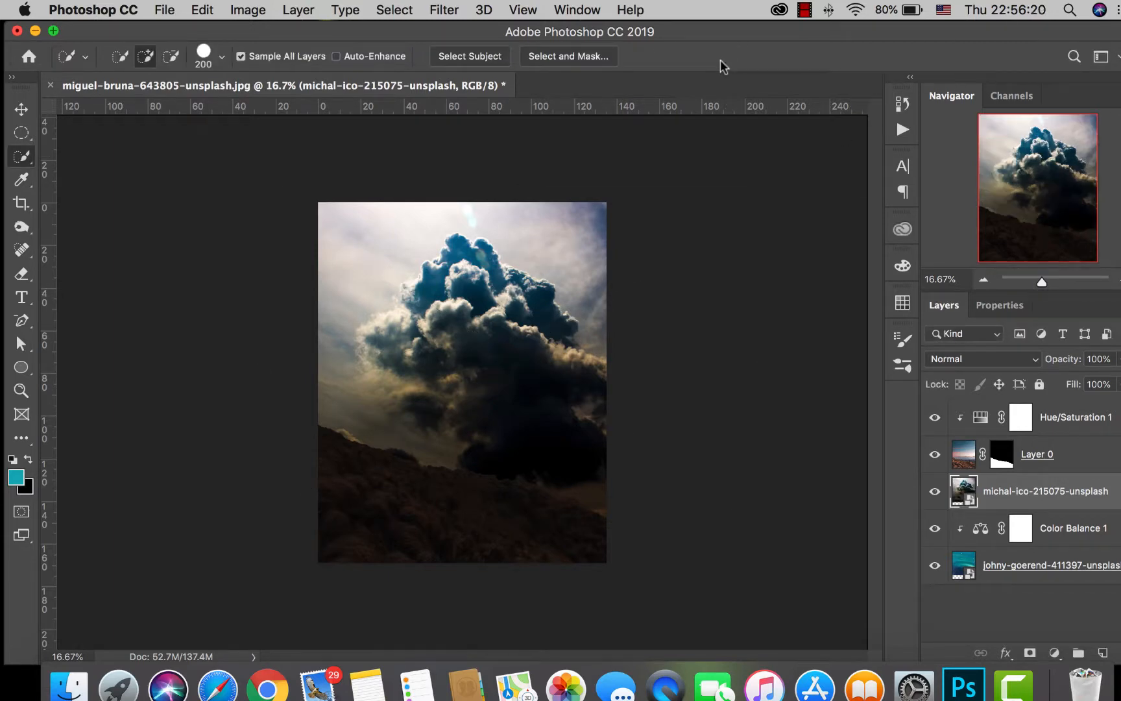
pyautogui.click(1032, 359)
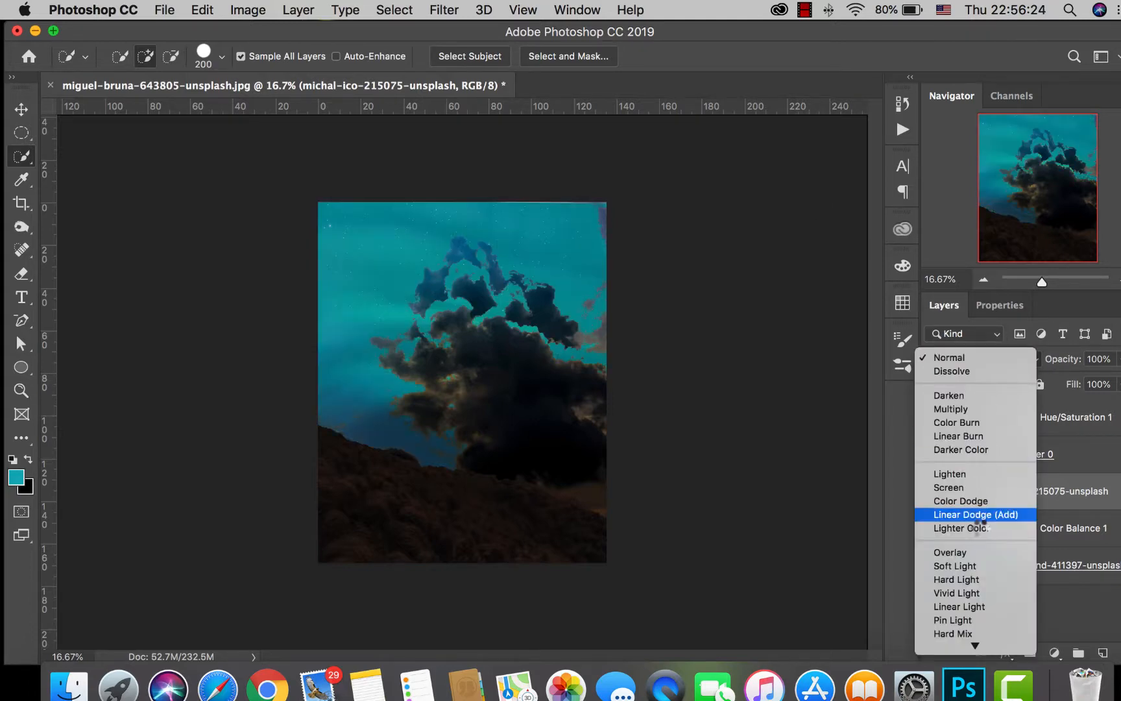
pyautogui.click(971, 565)
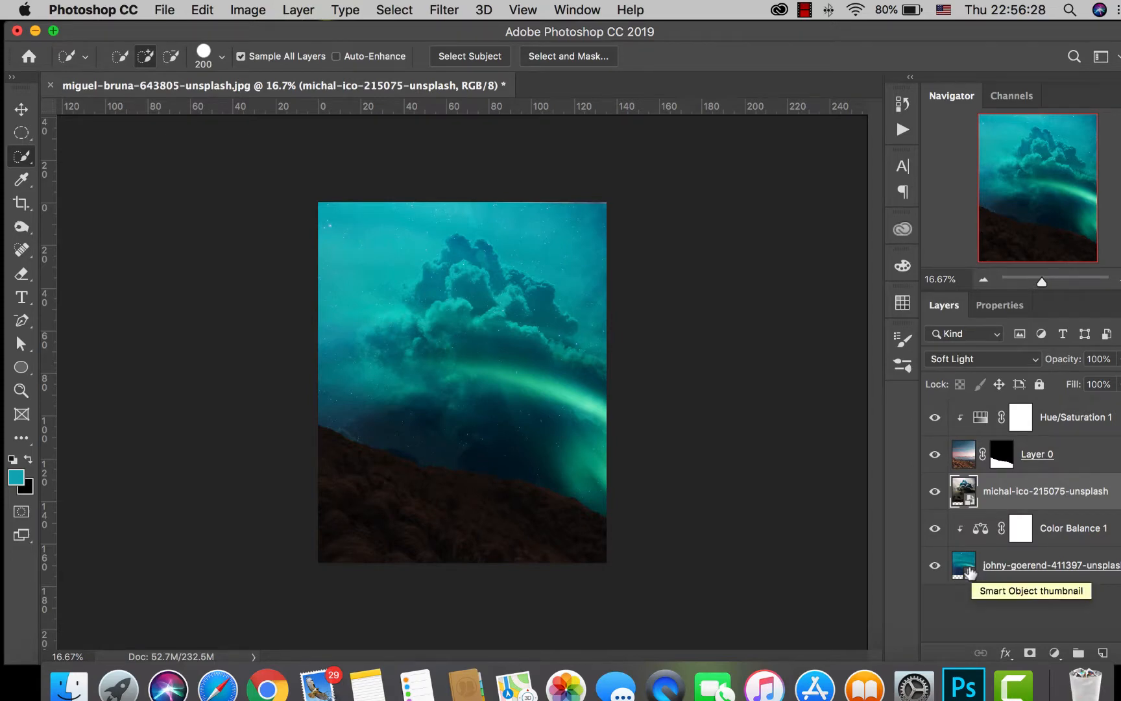
# Step: Move the cloud layer slightly up within the sky and enlarge it a little with Free Transform
pyautogui.click(22, 109)
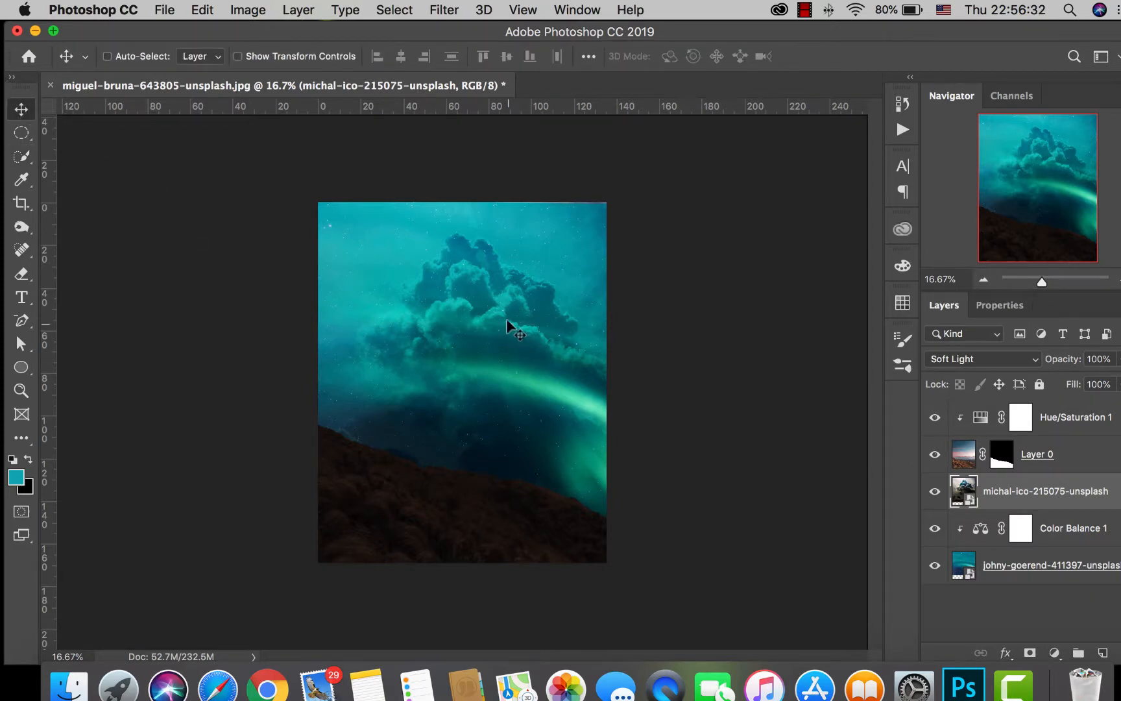
pyautogui.moveTo(505, 316)
pyautogui.mouseDown()
pyautogui.moveTo(487, 283)
pyautogui.moveTo(500, 300)
pyautogui.mouseUp()
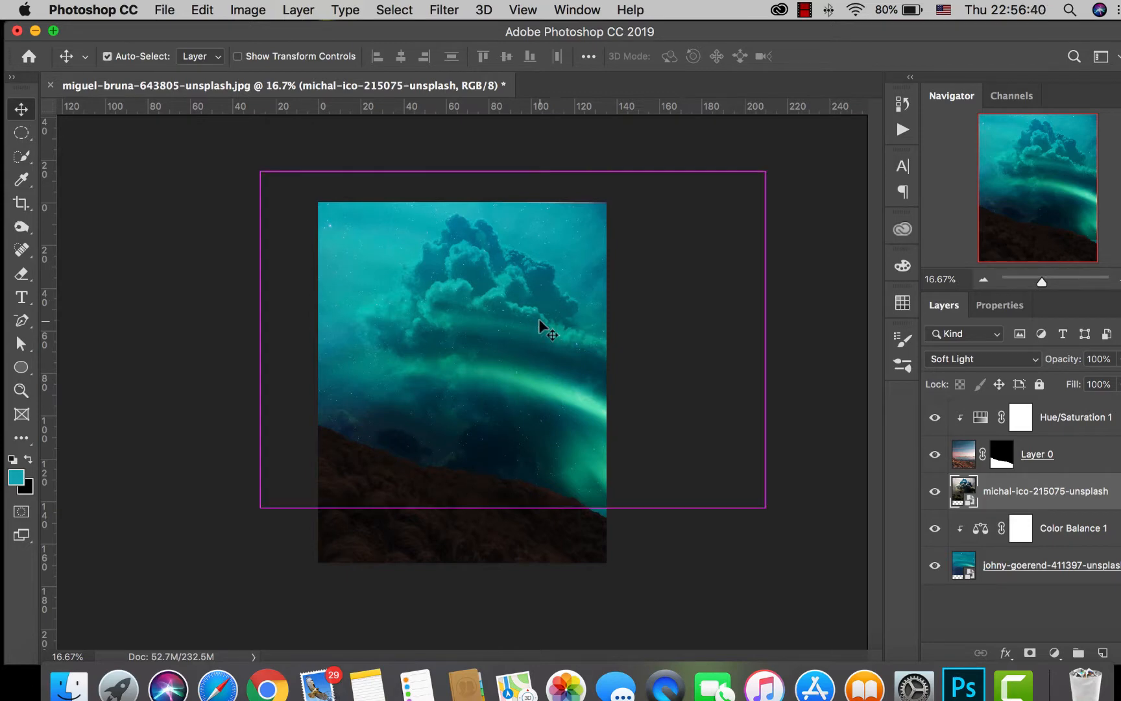
pyautogui.press('super+t')
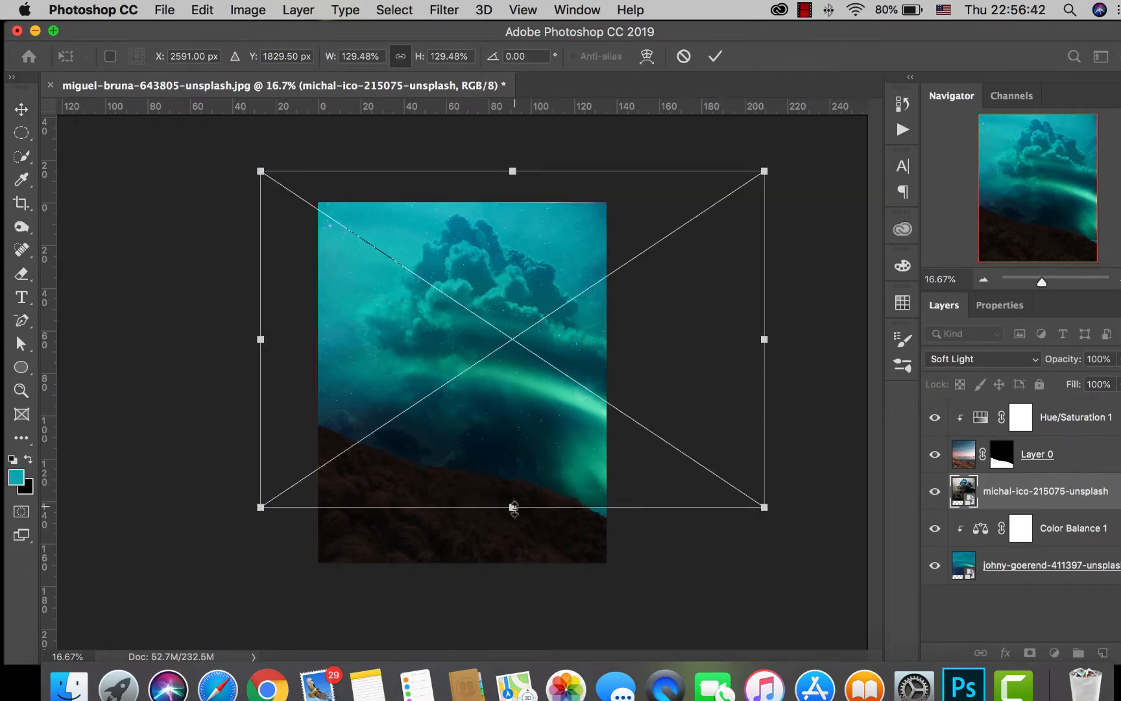
pyautogui.moveTo(513, 507); pyautogui.dragTo(512, 517)
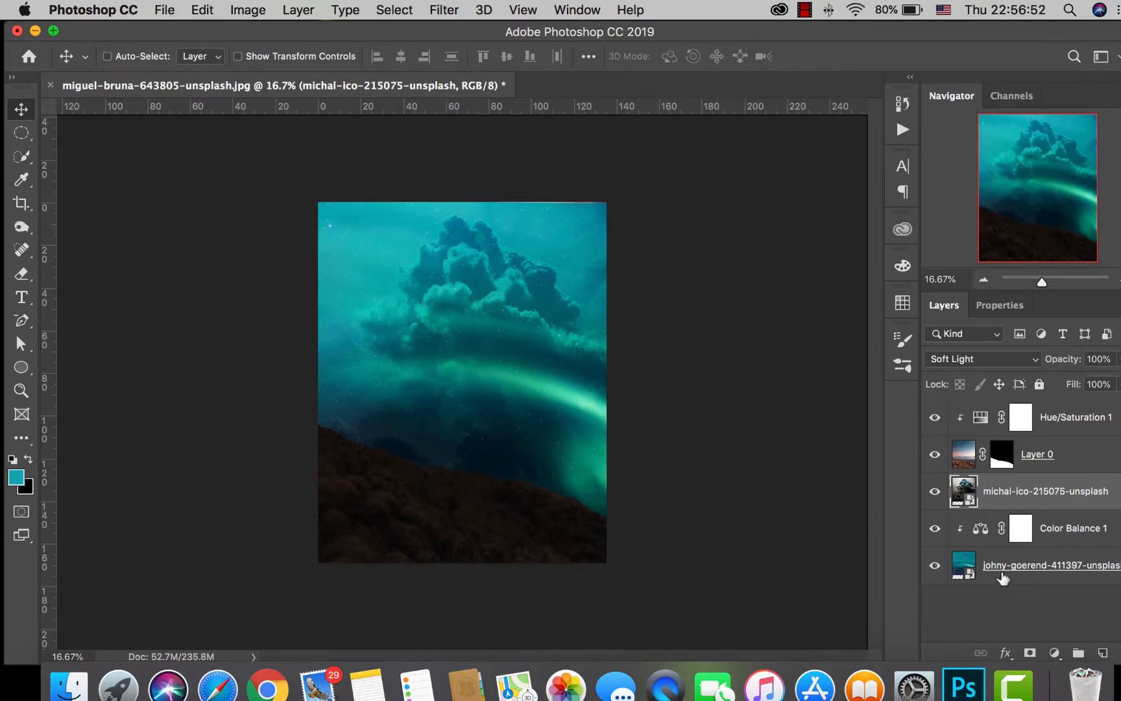
# Step: Transform the aurora layer to a 110.07° rotation and 237.75% scale so its light streak slopes down behind the hill
pyautogui.keyDown('alt'); pyautogui.click(932, 567); pyautogui.keyUp('alt')
pyautogui.keyDown('alt'); pyautogui.click(932, 567); pyautogui.keyUp('alt')
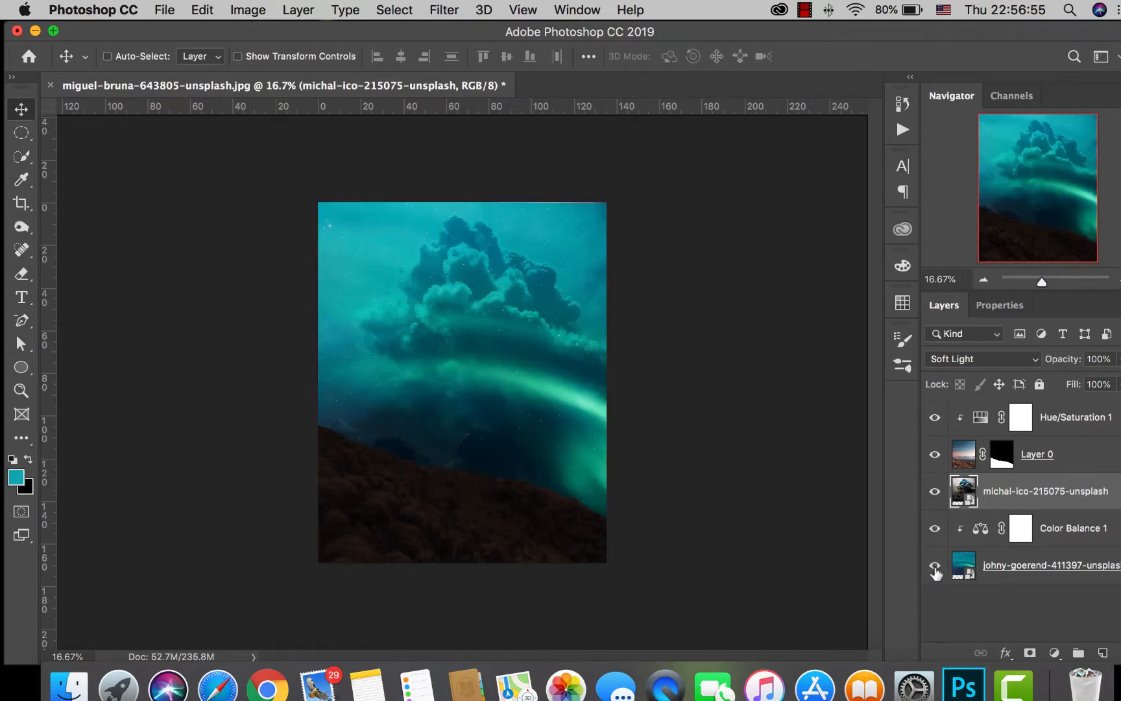
pyautogui.click(989, 569)
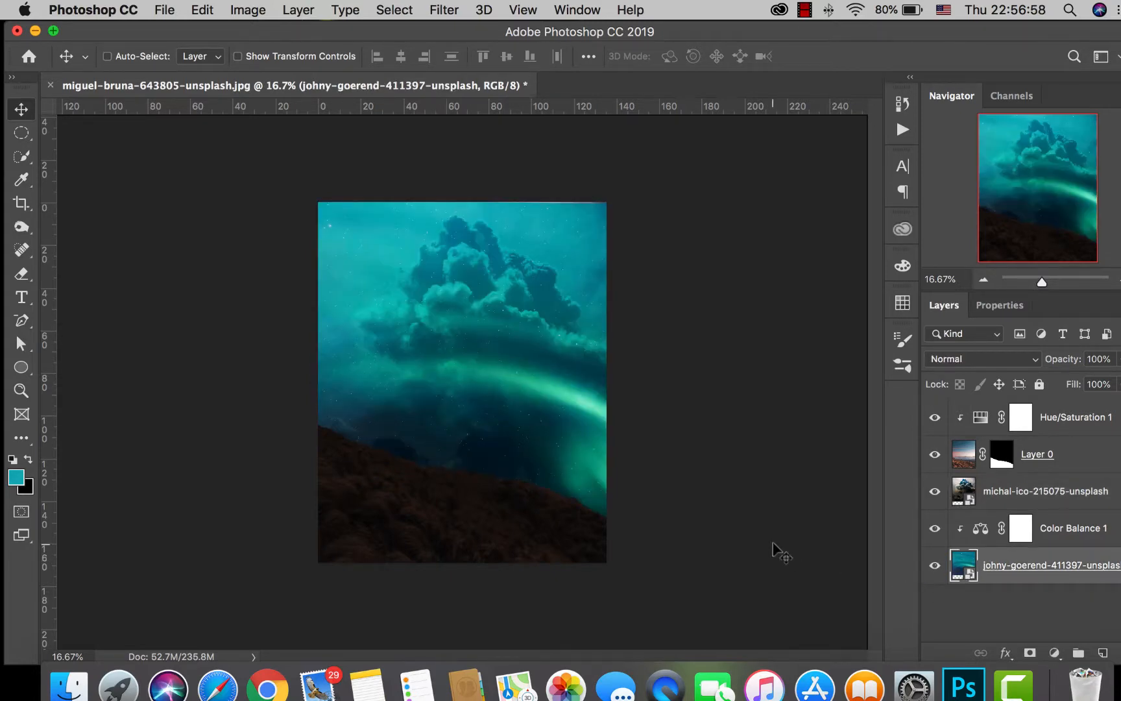
pyautogui.press('super')
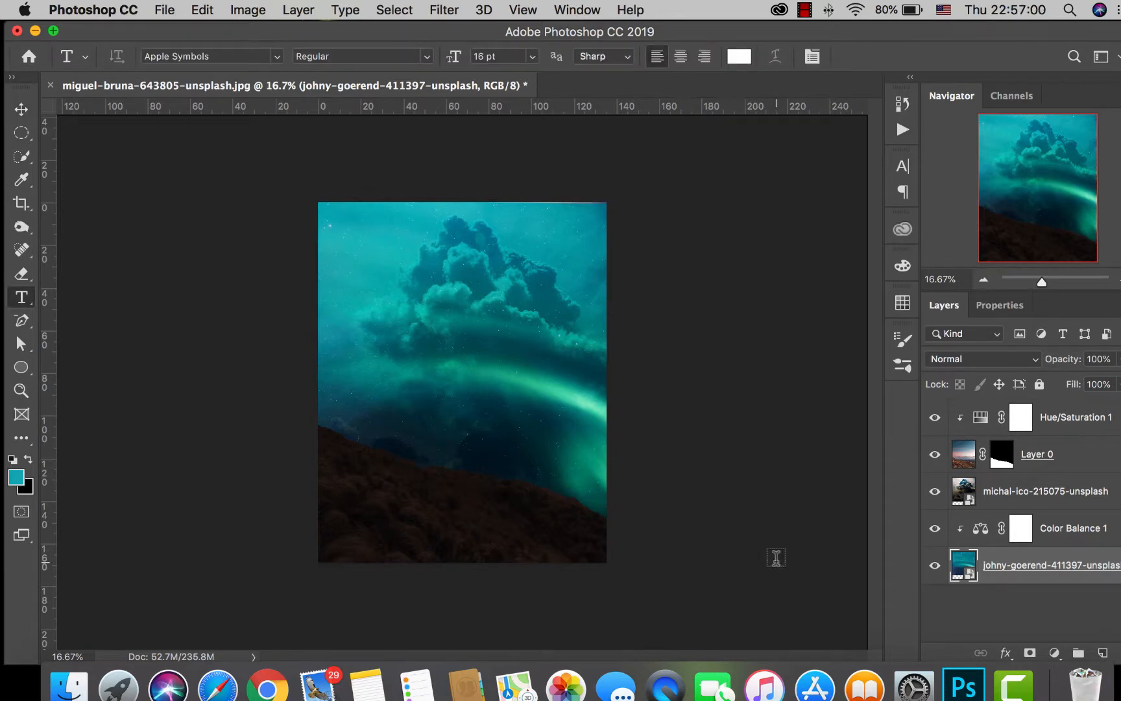
pyautogui.press('super+t')
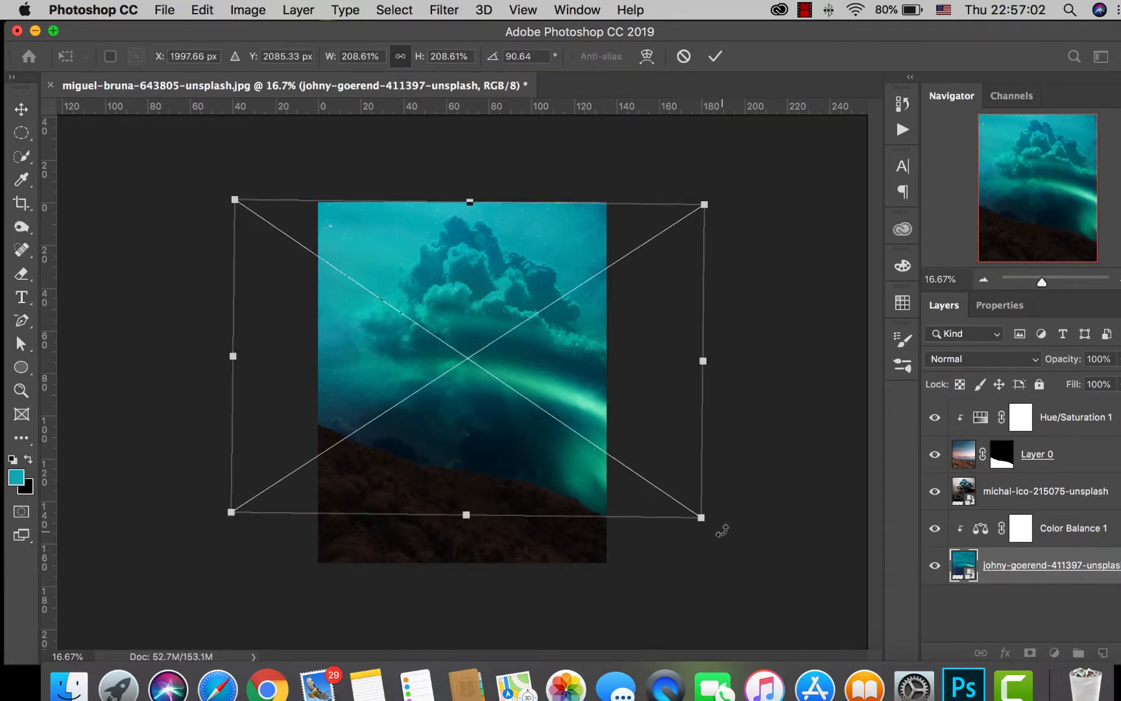
pyautogui.moveTo(721, 528); pyautogui.dragTo(686, 616)
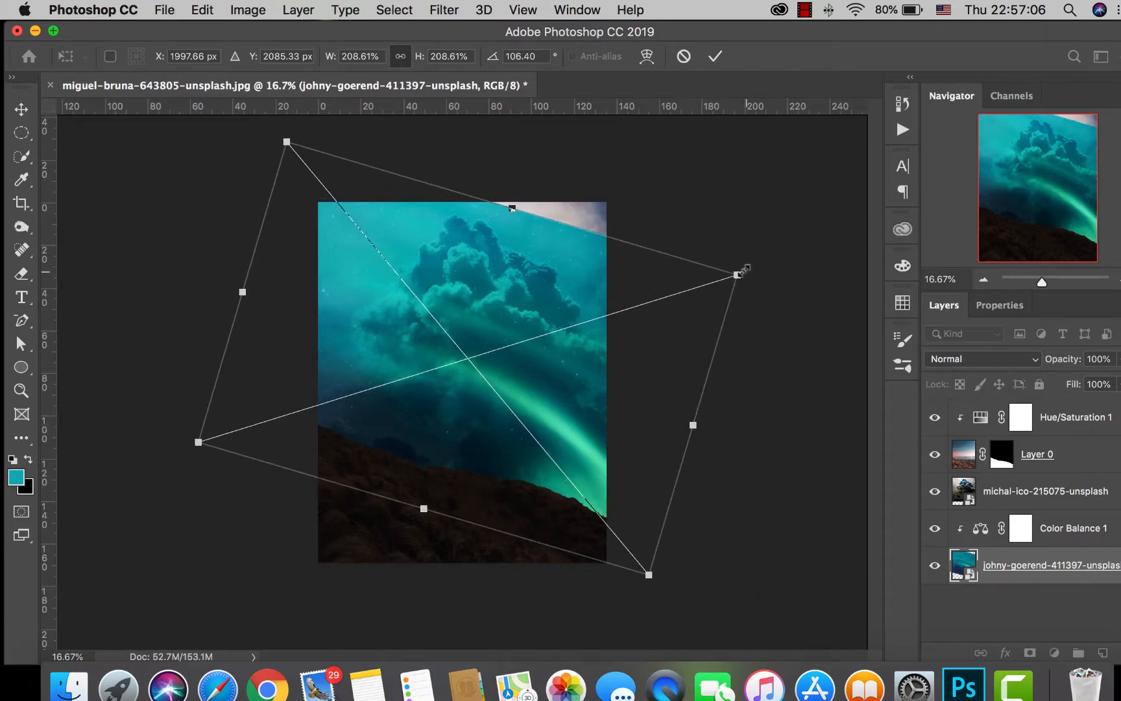
pyautogui.moveTo(512, 206); pyautogui.dragTo(524, 166)
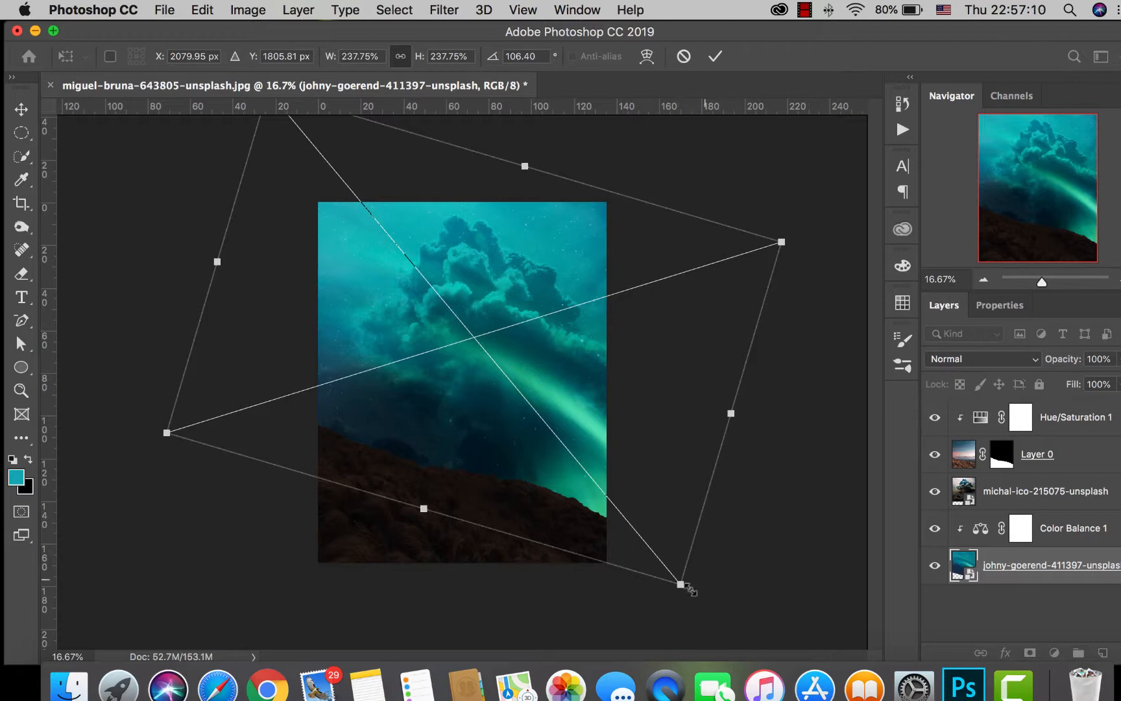
pyautogui.moveTo(686, 597)
pyautogui.mouseDown()
pyautogui.moveTo(683, 611)
pyautogui.moveTo(671, 593)
pyautogui.mouseUp()
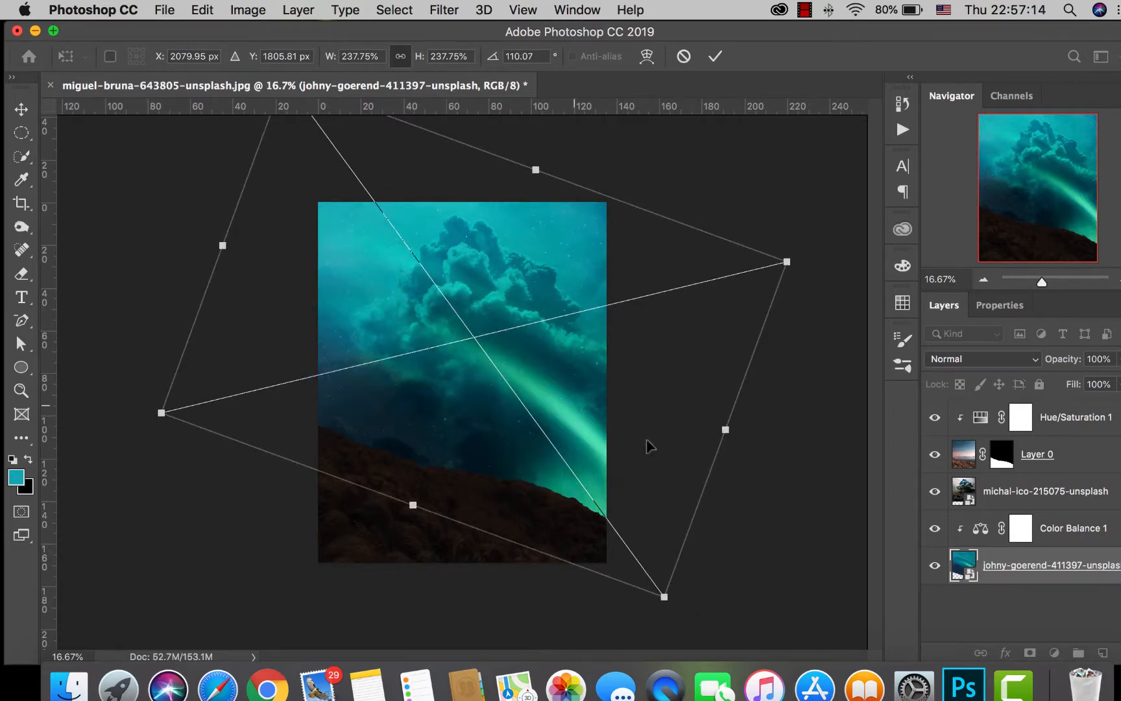
pyautogui.click(716, 59)
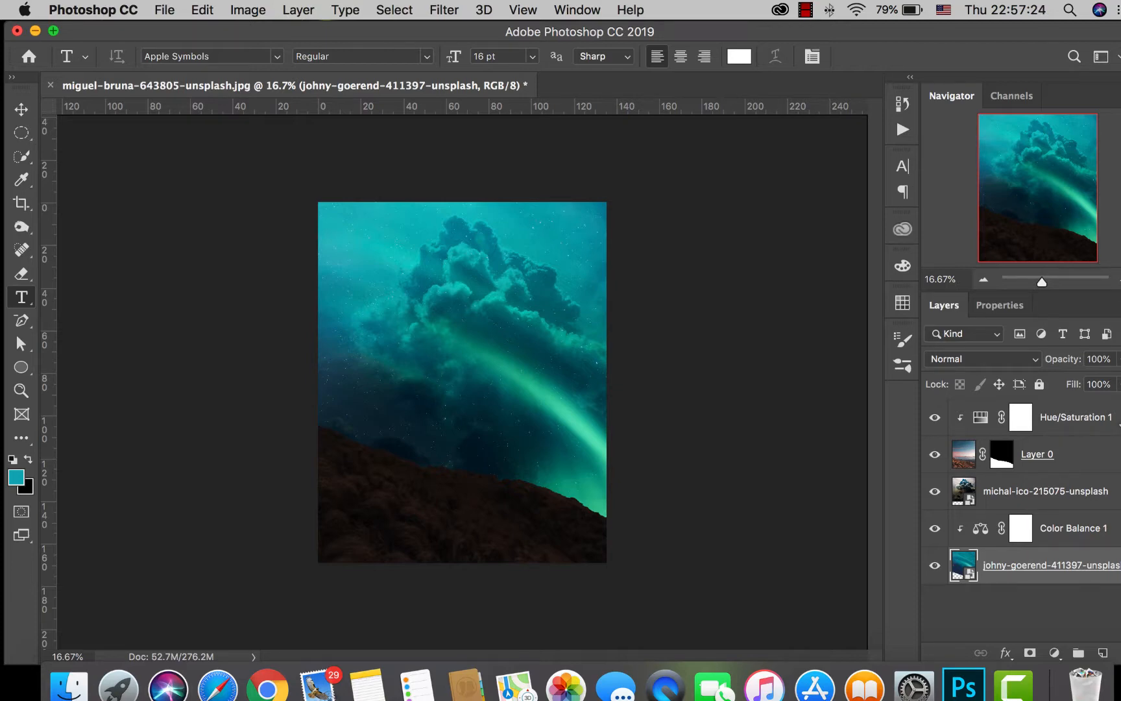
# Step: Place the moon file Untitled-2.psd from the aaaa folder as an embedded image above the Hue/Saturation adjustment
pyautogui.click(1118, 423)
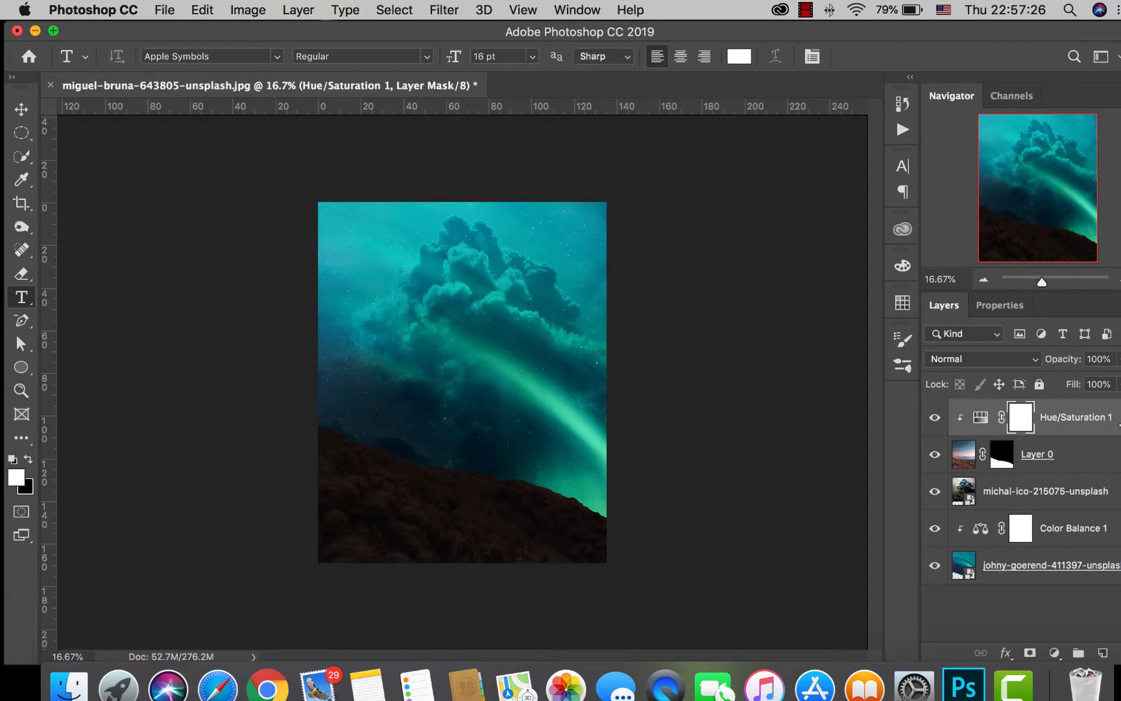
pyautogui.click(166, 10)
pyautogui.moveTo(234, 250)
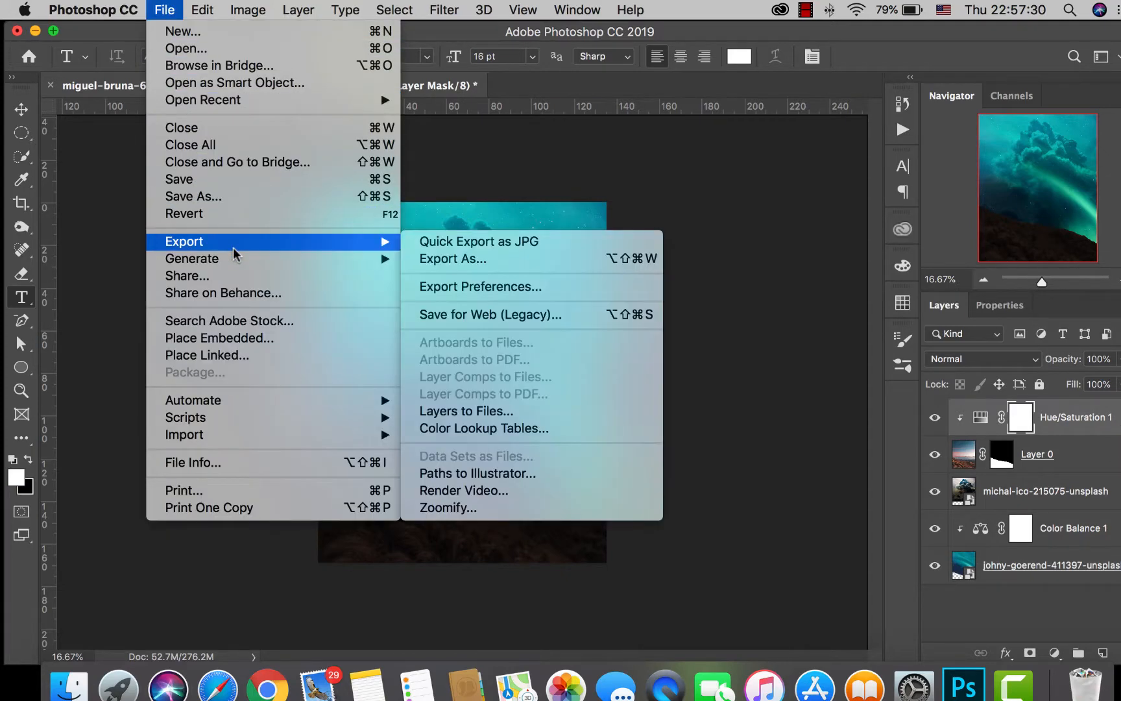
pyautogui.click(248, 332)
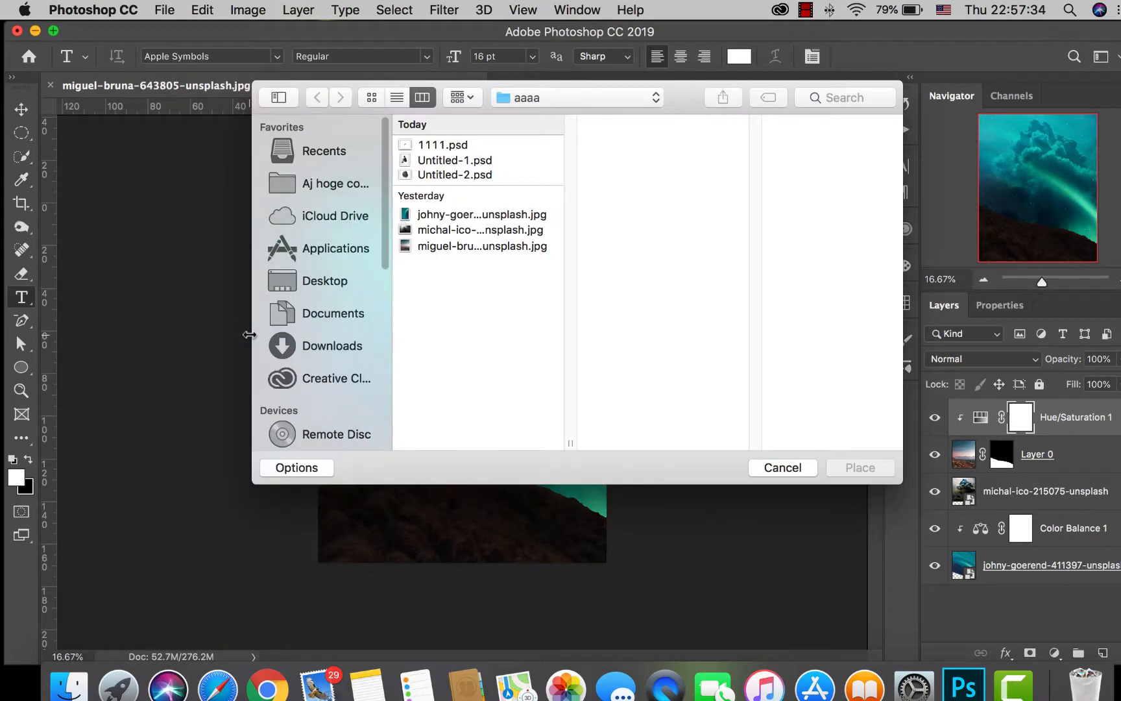
pyautogui.click(485, 175)
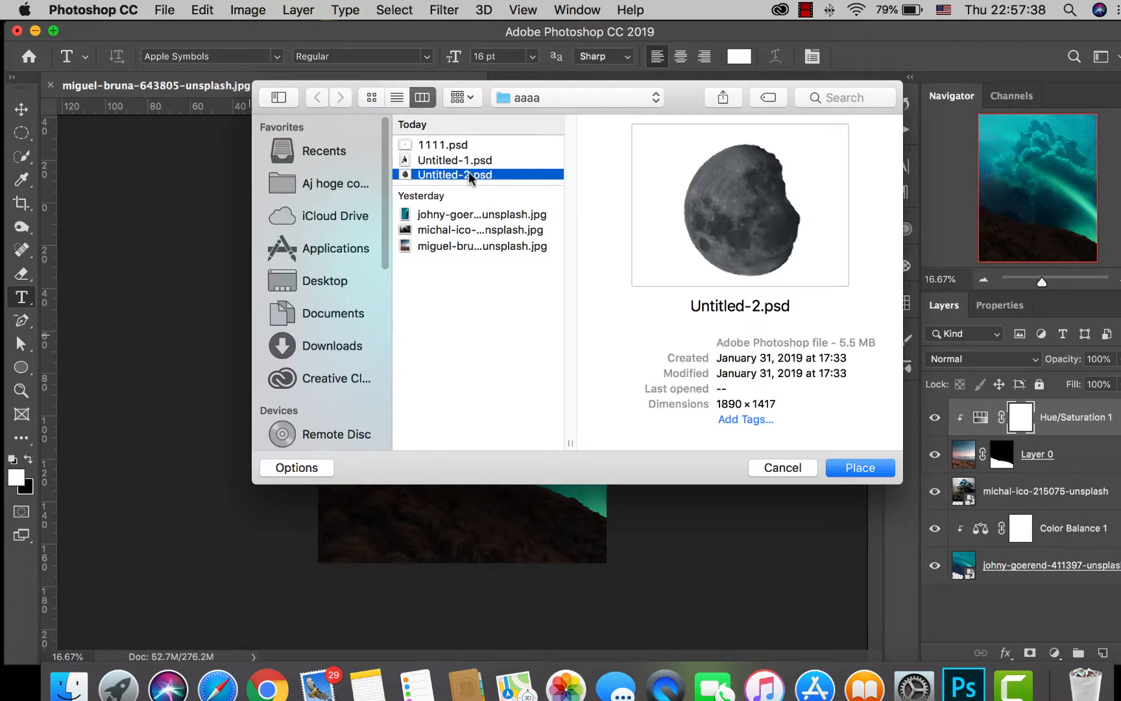
pyautogui.click(851, 470)
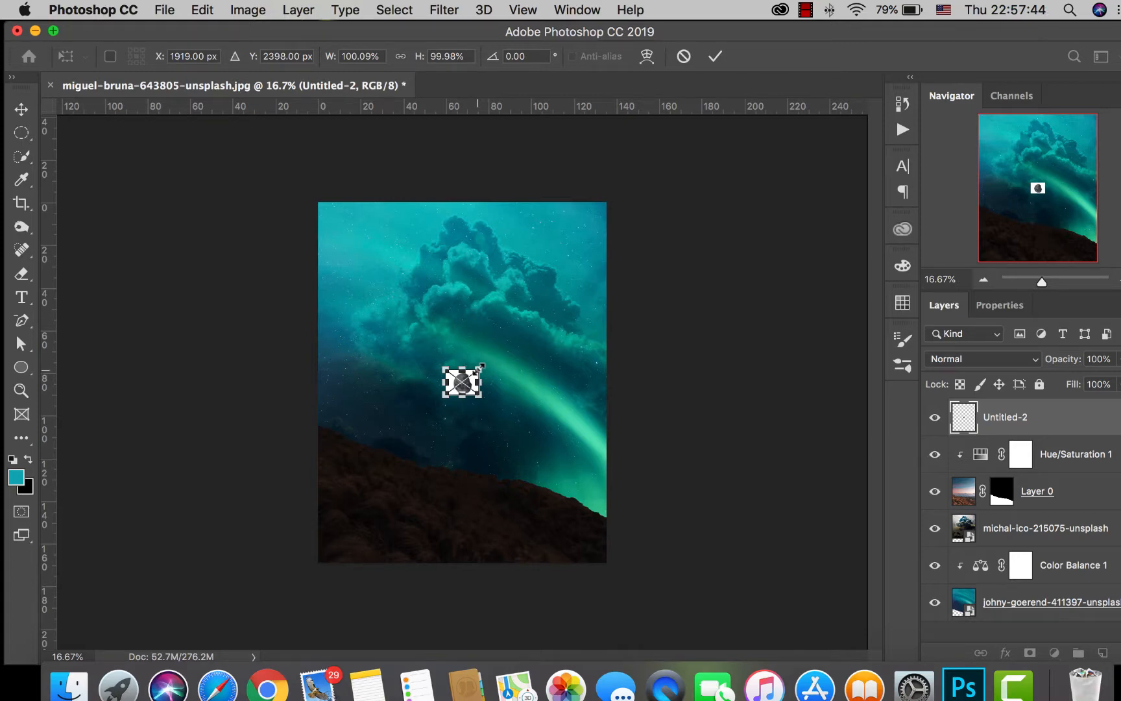
# Step: Scale the moon image to about 487% and position it in the upper sky over the cloud
pyautogui.moveTo(481, 367); pyautogui.dragTo(598, 258)
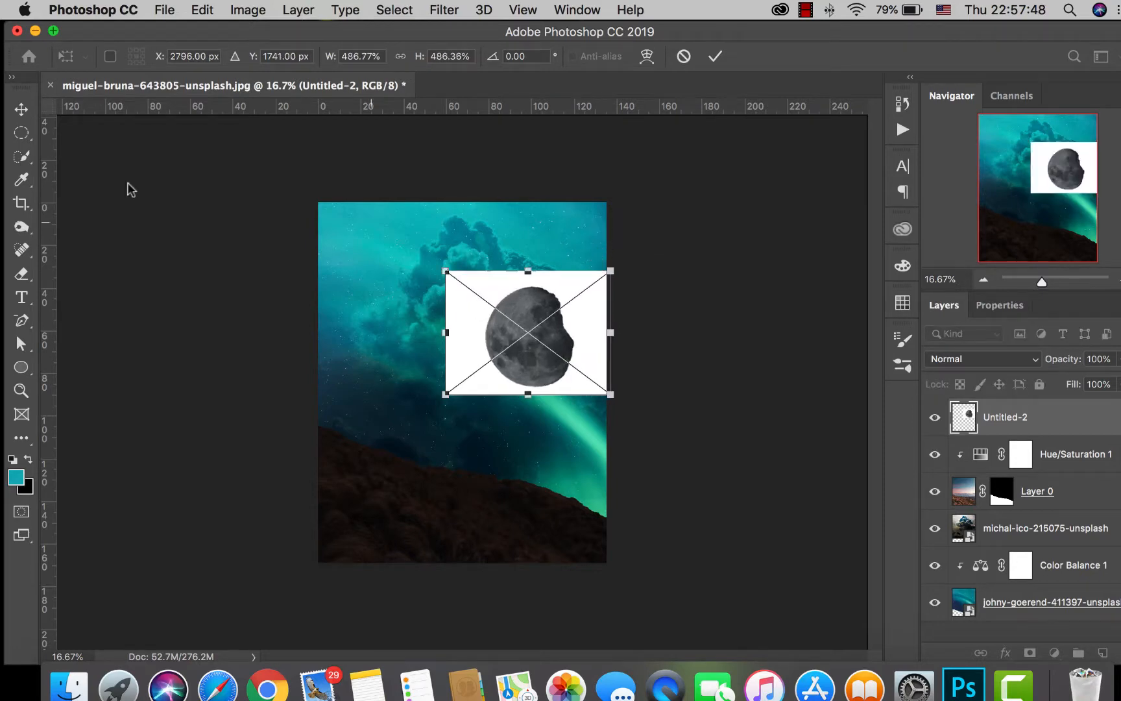
pyautogui.click(21, 109)
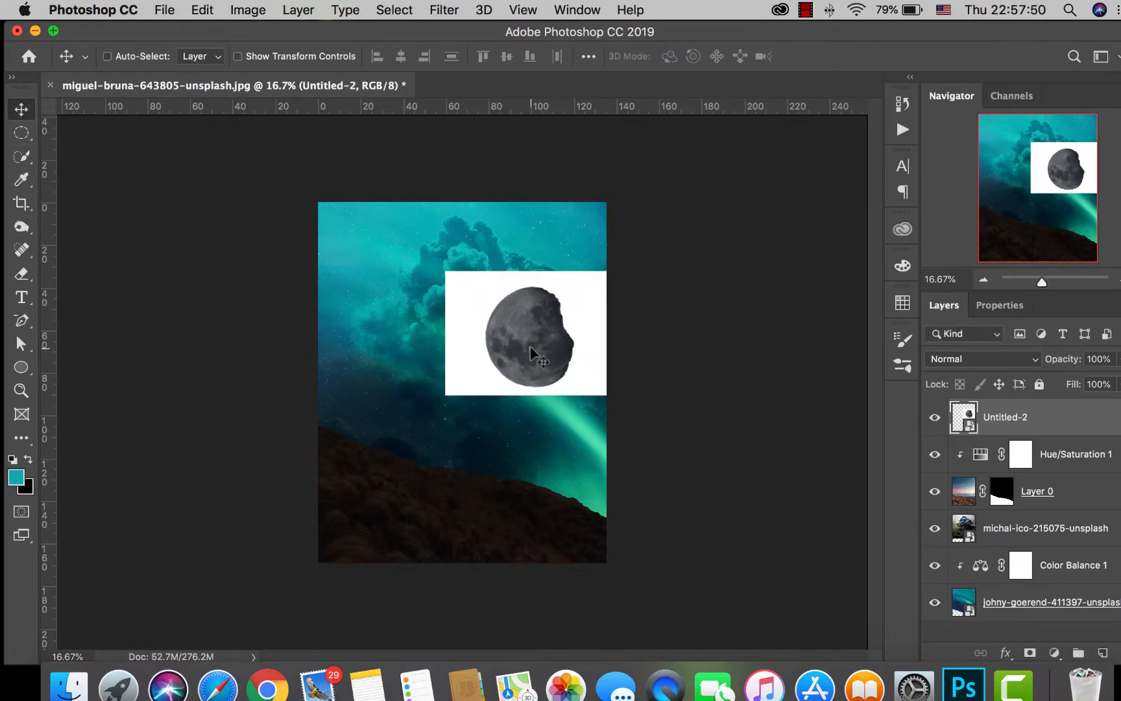
pyautogui.moveTo(527, 341); pyautogui.dragTo(480, 315)
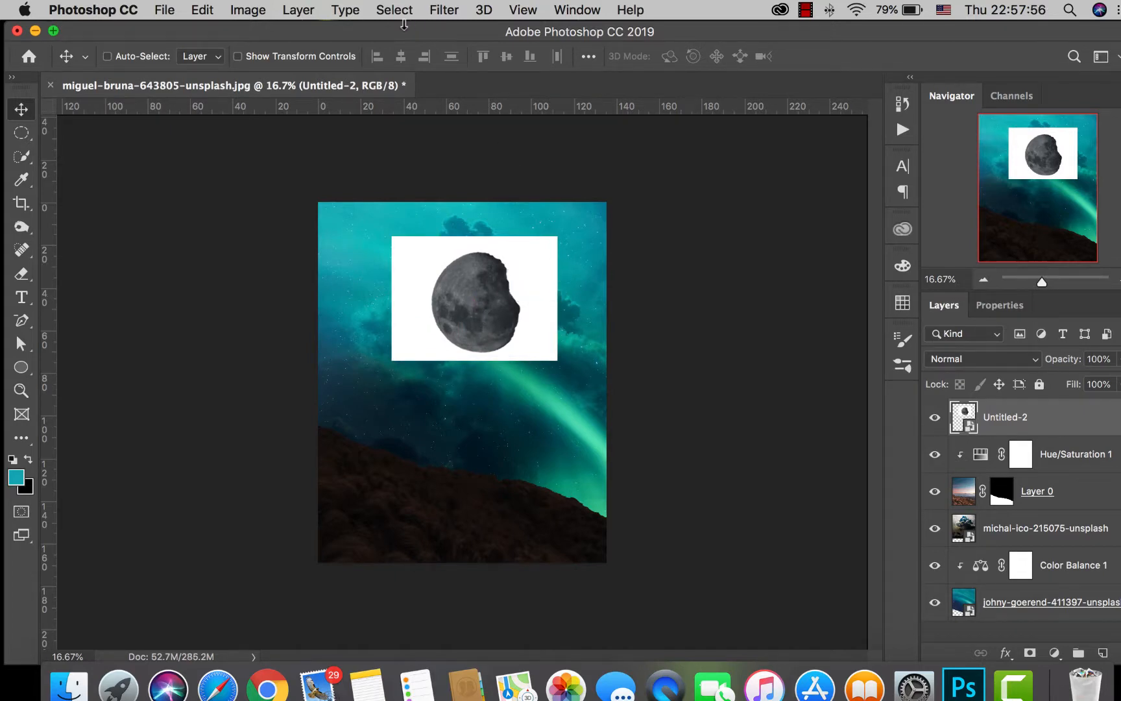
# Step: Select the moon with Focus Area, output as a selection, and add a layer mask that hides its white background
pyautogui.click(242, 12)
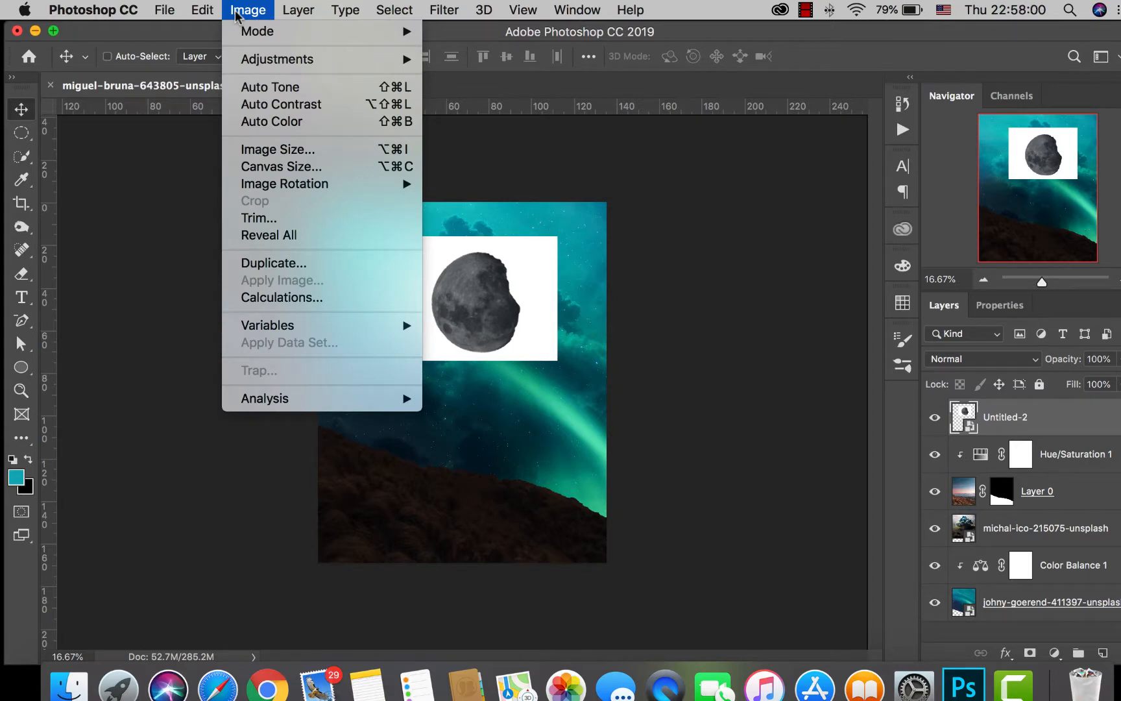
pyautogui.moveTo(394, 10)
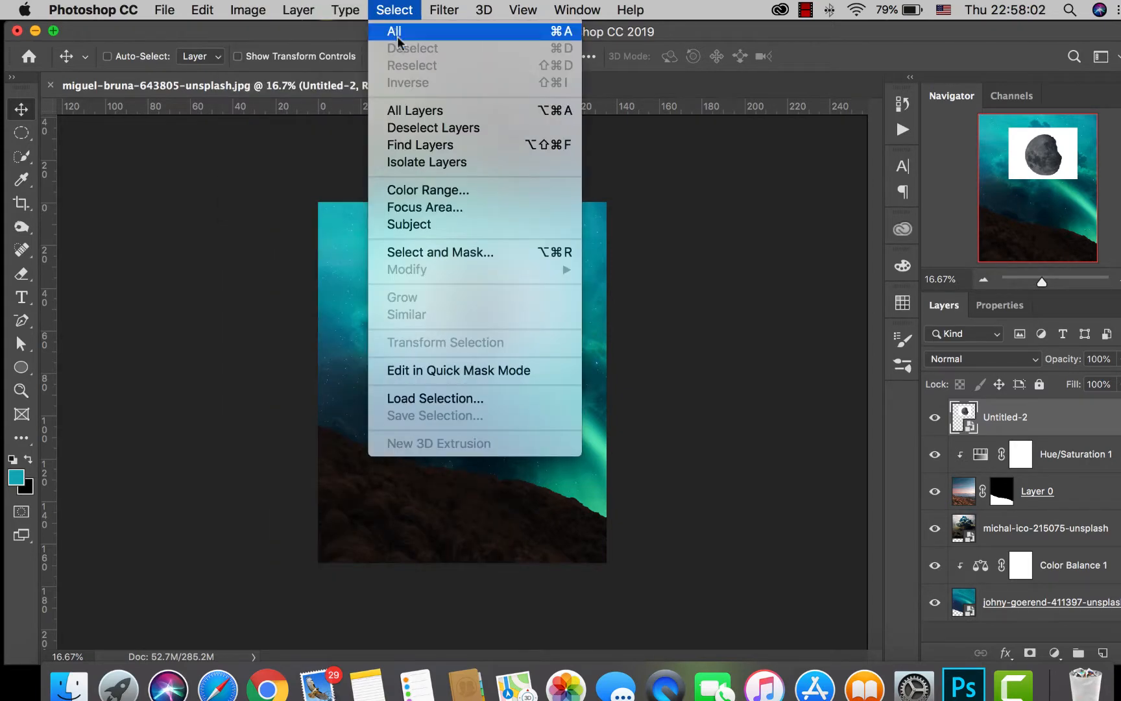
pyautogui.click(432, 206)
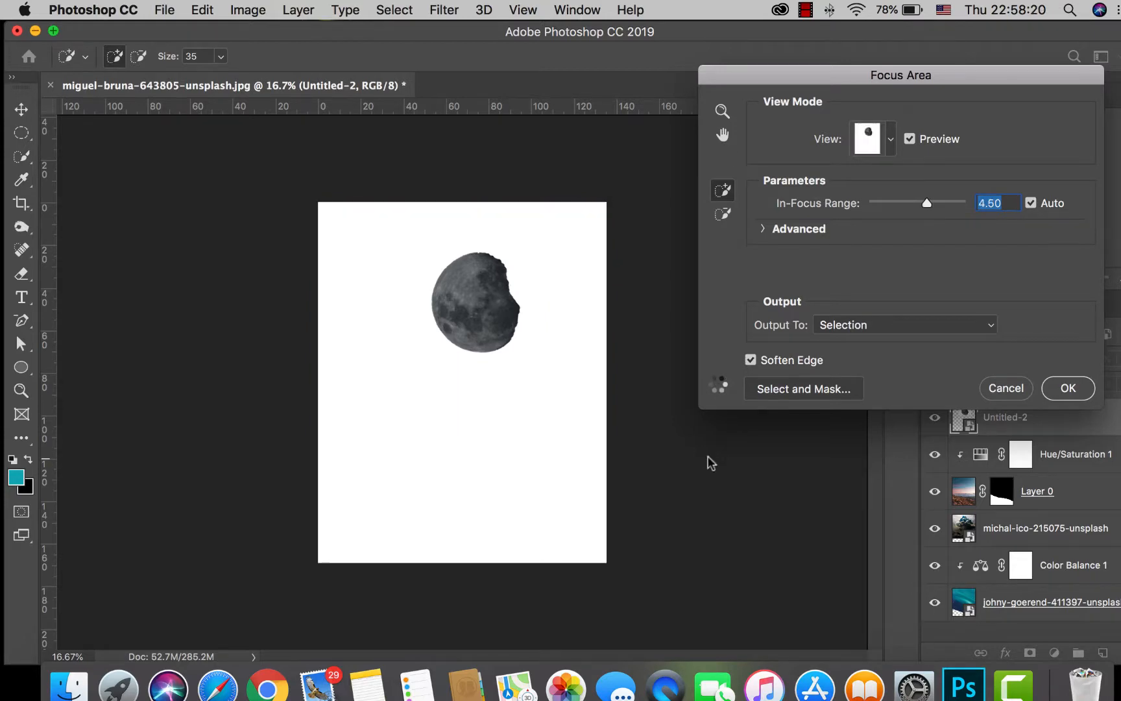
pyautogui.click(1067, 387)
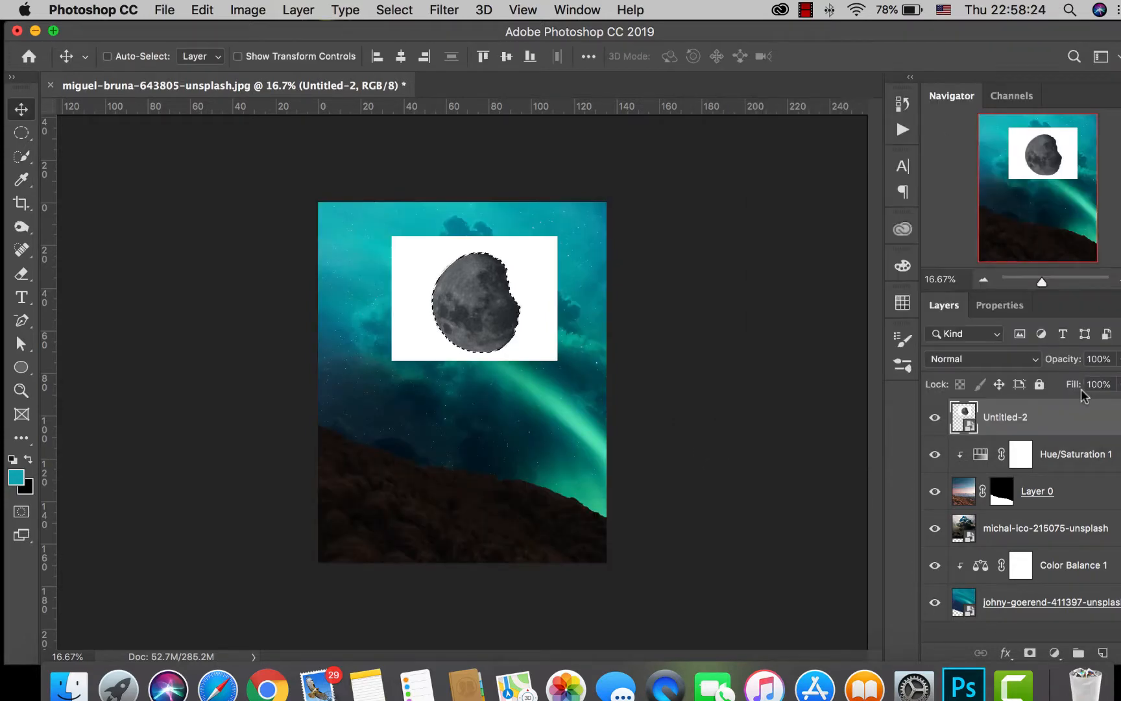
pyautogui.click(1034, 655)
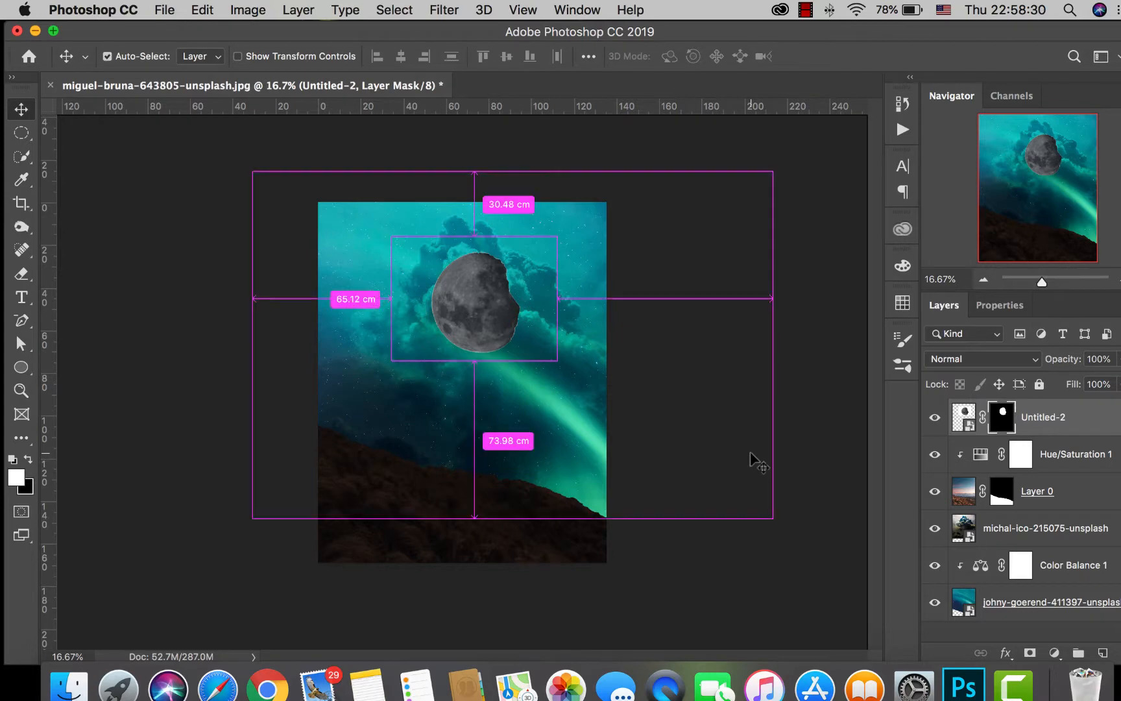
# Step: Transform the moon layer to 196.30% scale and 13.53° rotation, placing it beside the cloud so it runs off the image's right edge
pyautogui.press('super+t')
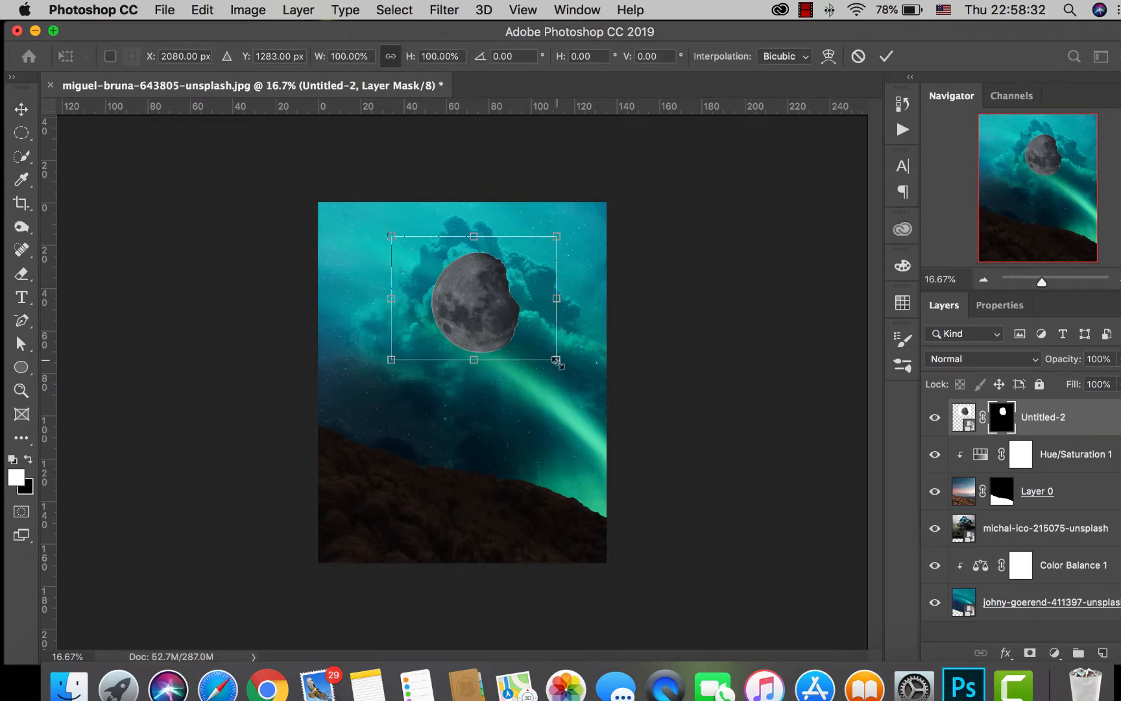
pyautogui.moveTo(562, 363); pyautogui.dragTo(648, 491)
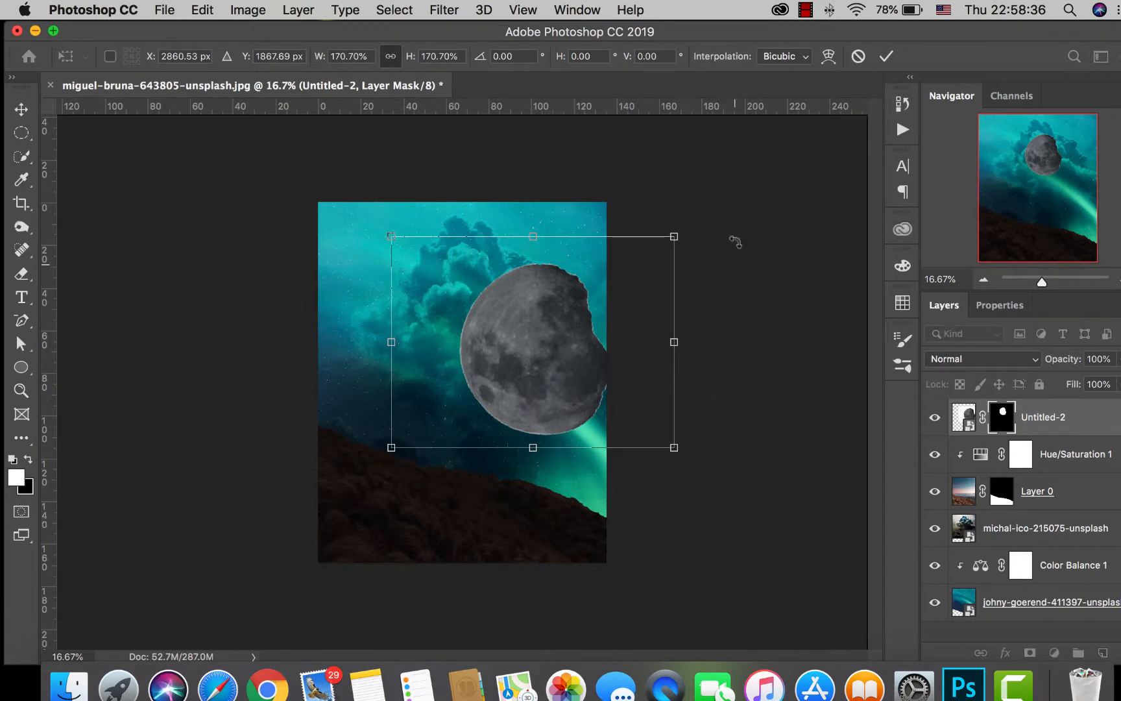
pyautogui.moveTo(714, 222); pyautogui.dragTo(744, 265)
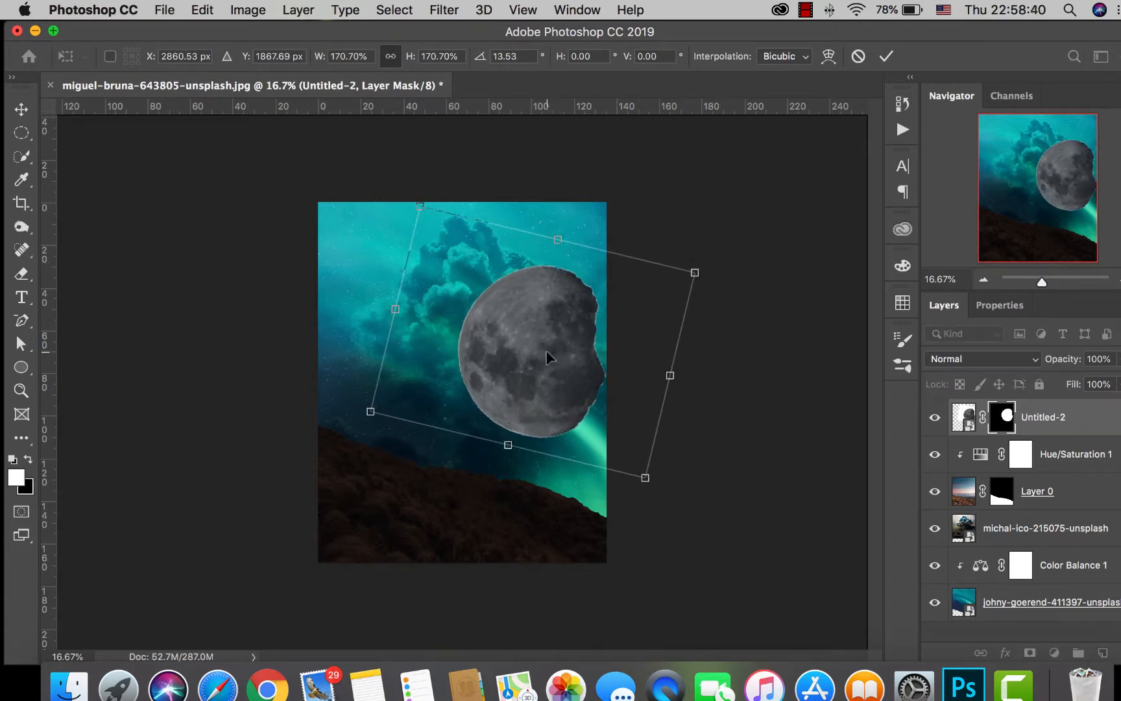
pyautogui.moveTo(546, 350); pyautogui.dragTo(571, 336)
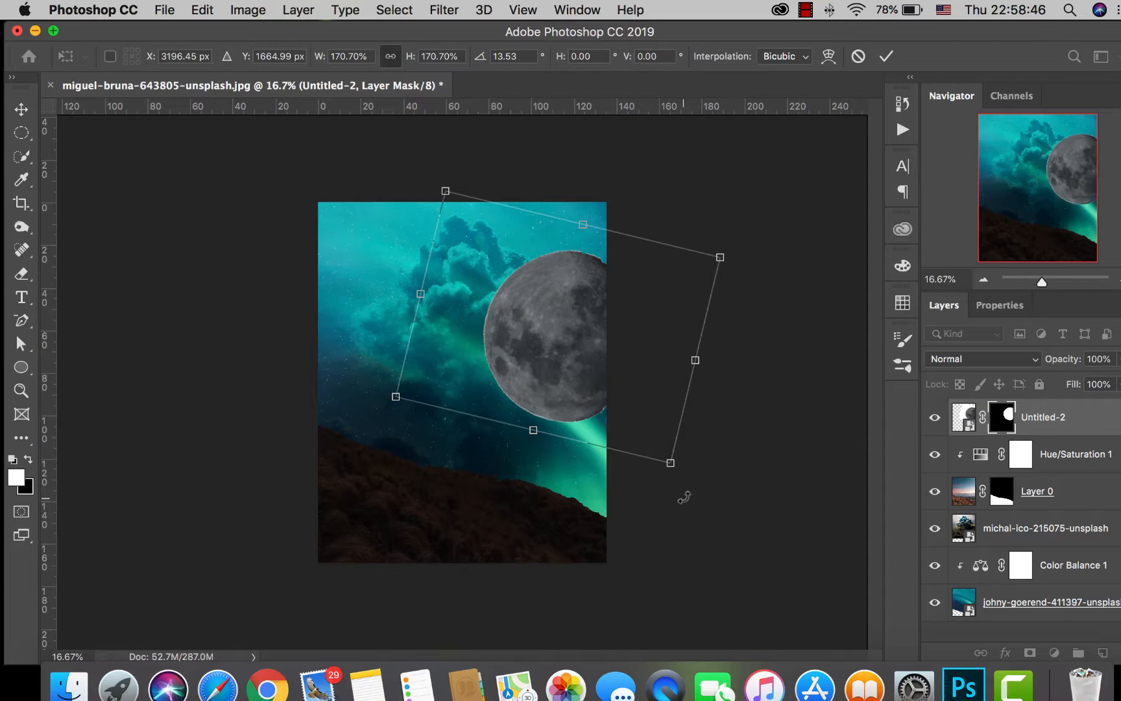
pyautogui.moveTo(670, 464); pyautogui.dragTo(705, 503)
pyautogui.moveTo(575, 379); pyautogui.dragTo(533, 359)
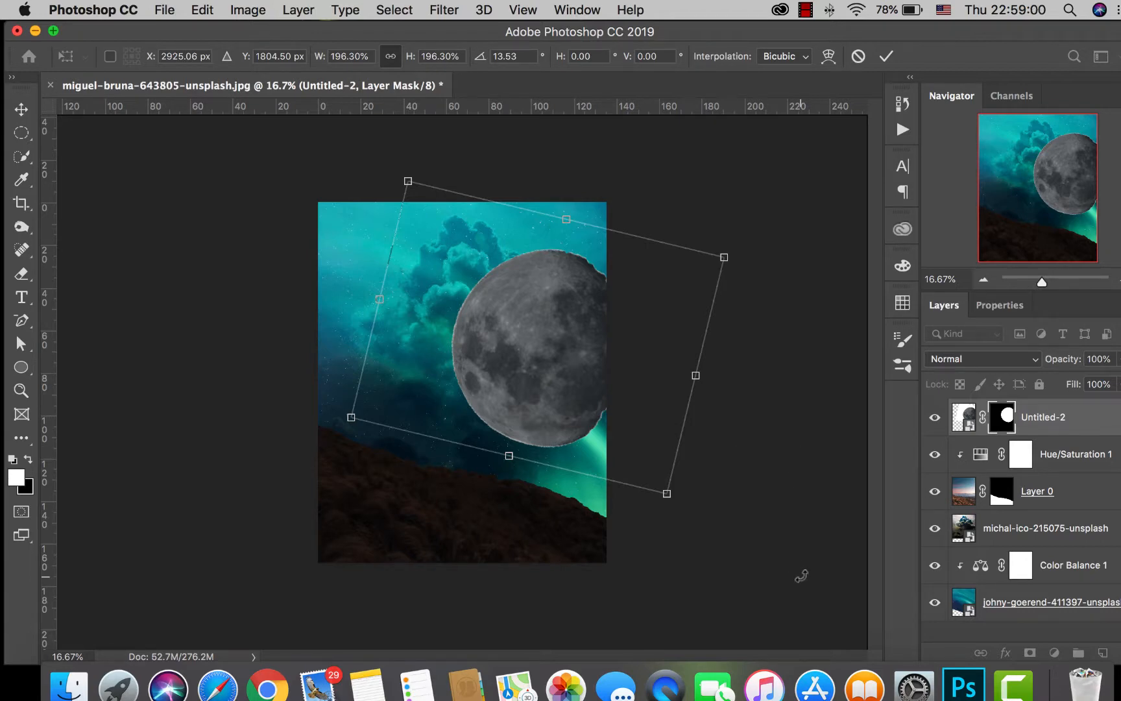
pyautogui.click(886, 56)
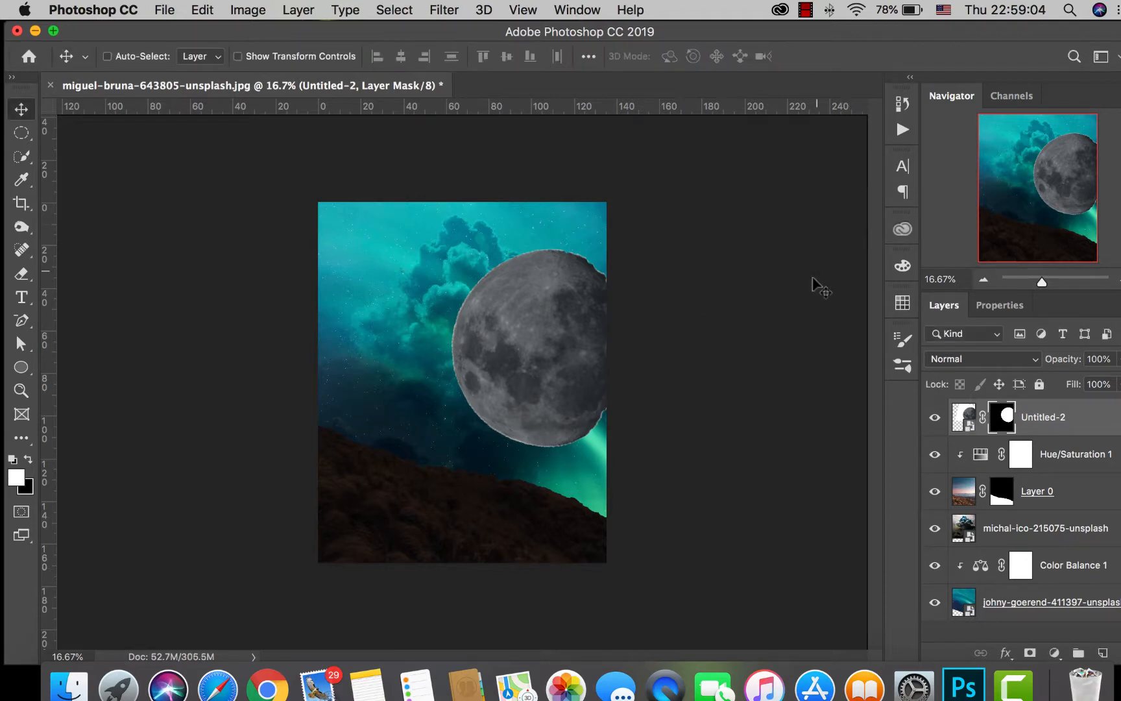
# Step: Add a new layer above the moon and sample the teal sky color near the moon for the Brush tool
pyautogui.click(1103, 653)
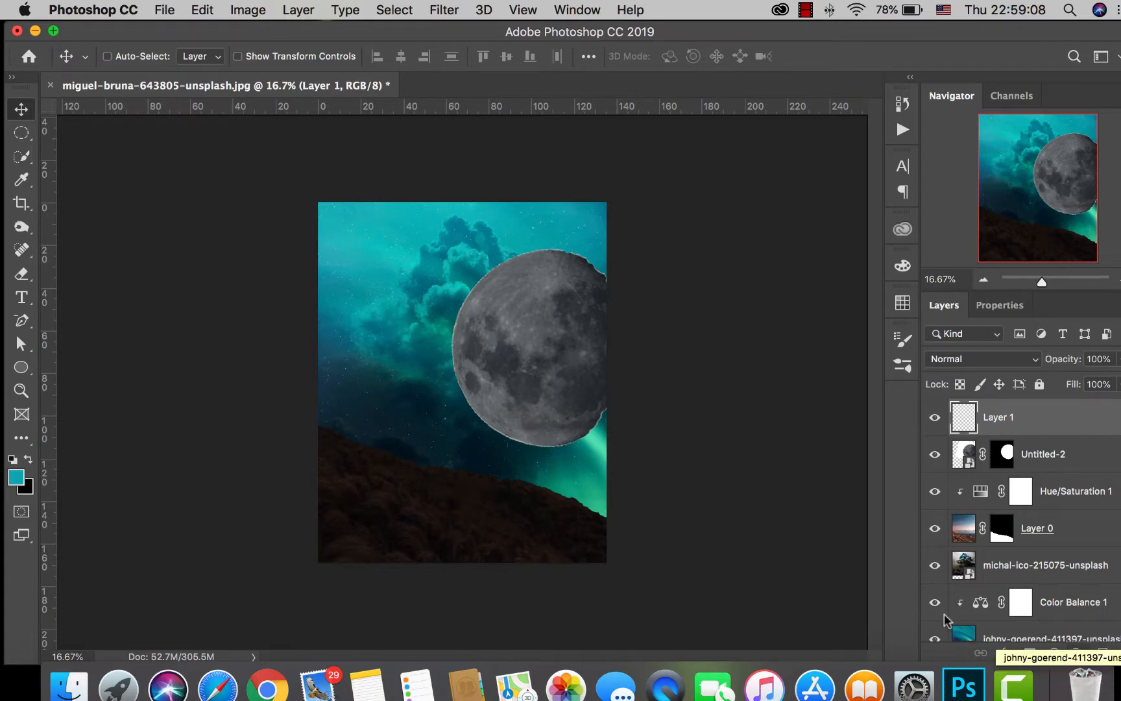
pyautogui.click(21, 179)
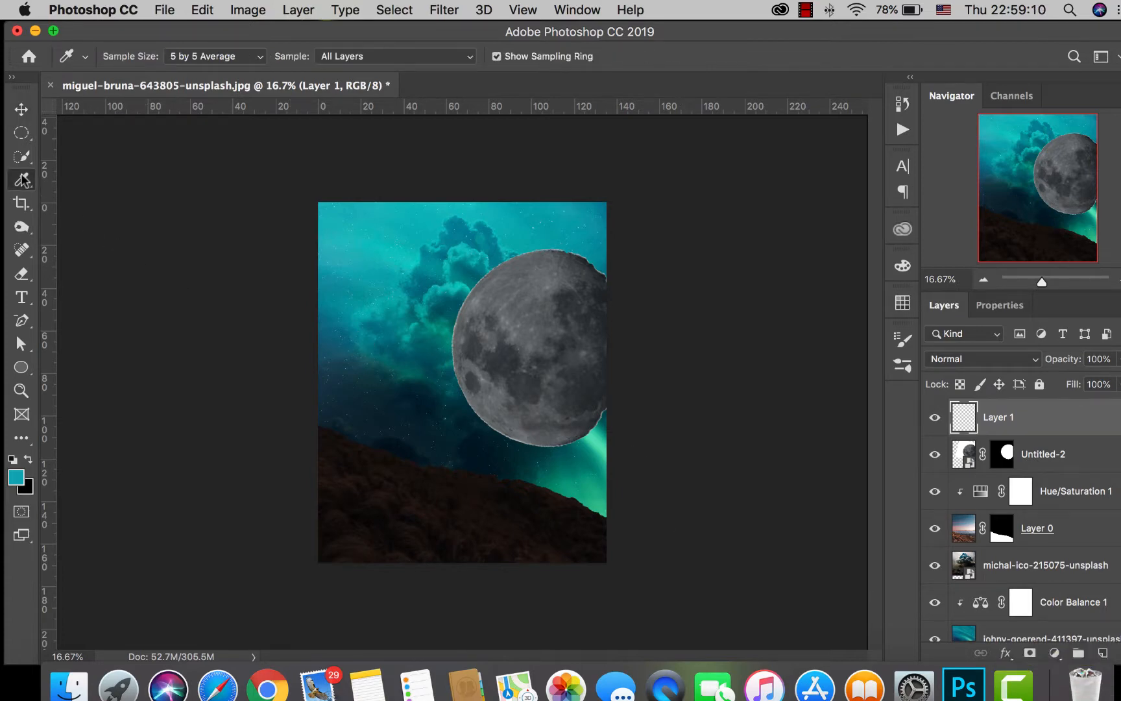
pyautogui.keyDown('alt'); pyautogui.click(517, 224); pyautogui.keyUp('alt')
pyautogui.click(21, 273)
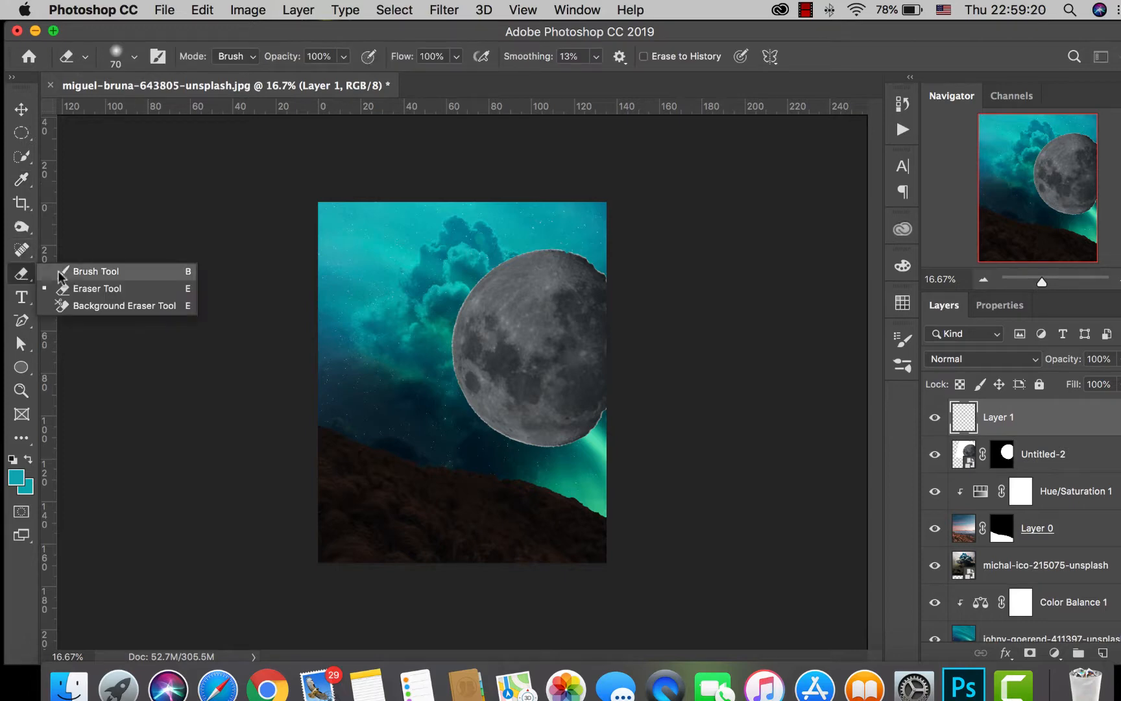
pyautogui.click(59, 273)
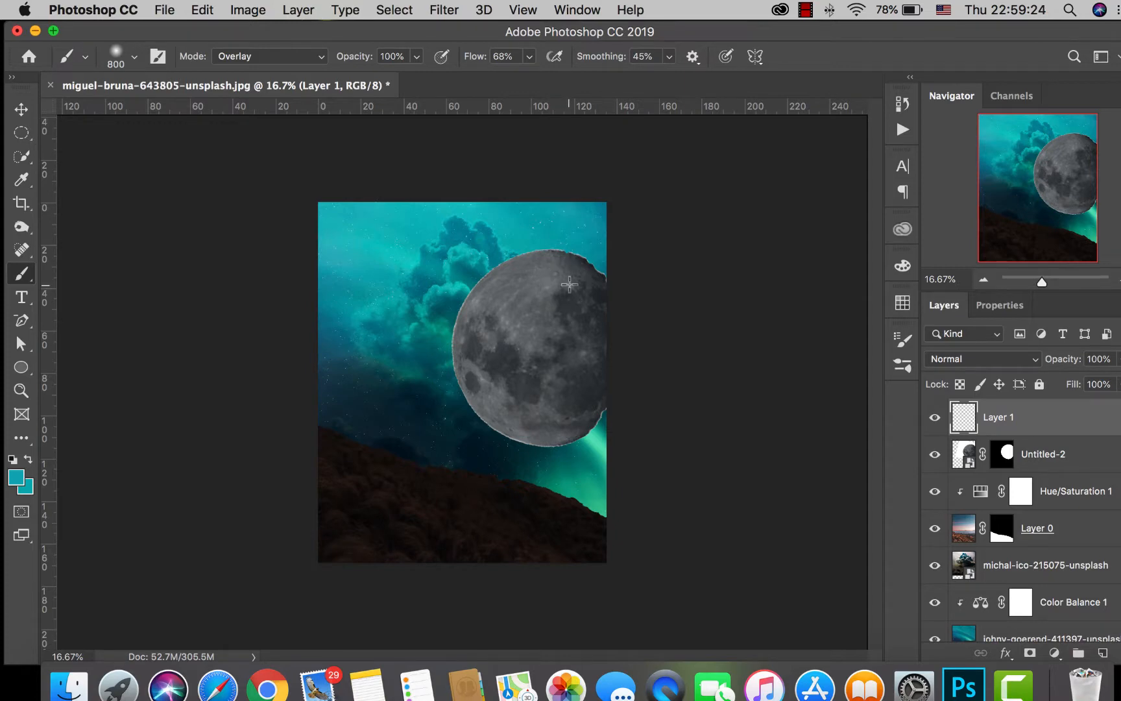
# Step: Paint teal over the whole moon with a soft 800 px brush and lower the paint layer's opacity to 27%
pyautogui.moveTo(569, 283)
pyautogui.mouseDown()
pyautogui.moveTo(527, 301)
pyautogui.moveTo(537, 340)
pyautogui.moveTo(565, 325)
pyautogui.moveTo(582, 333)
pyautogui.moveTo(587, 310)
pyautogui.mouseUp()
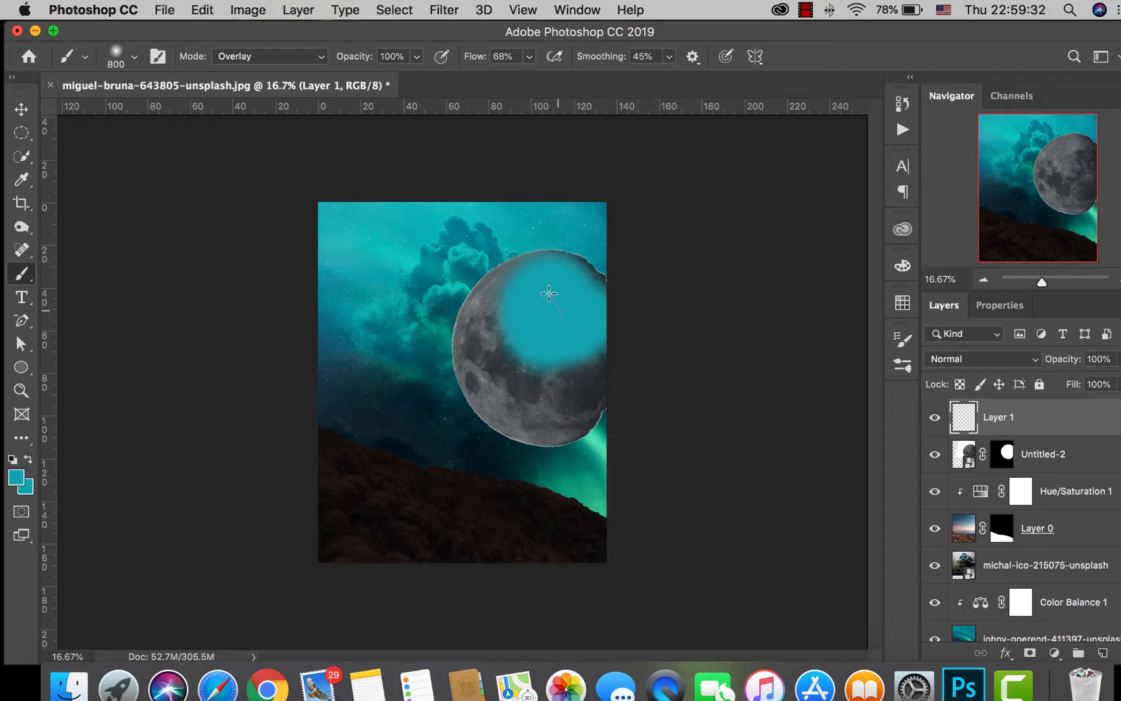
pyautogui.moveTo(507, 299)
pyautogui.mouseDown()
pyautogui.moveTo(483, 323)
pyautogui.moveTo(518, 300)
pyautogui.moveTo(585, 342)
pyautogui.mouseUp()
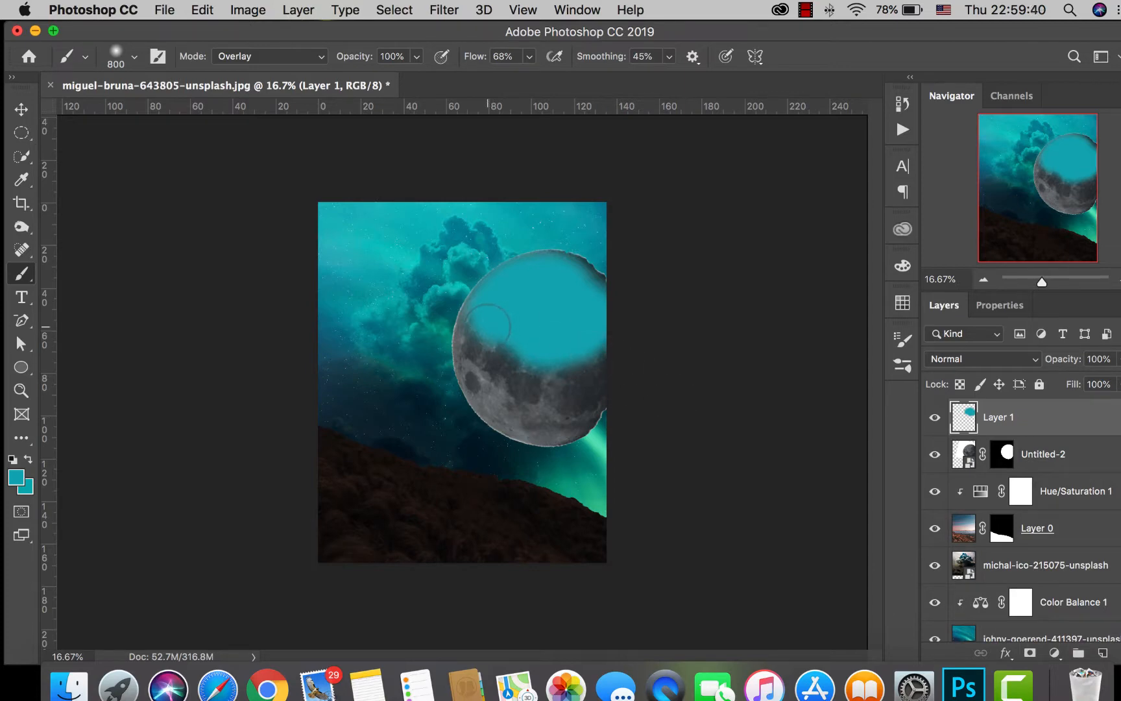
pyautogui.moveTo(485, 328)
pyautogui.mouseDown()
pyautogui.moveTo(497, 363)
pyautogui.moveTo(539, 370)
pyautogui.moveTo(579, 360)
pyautogui.moveTo(598, 339)
pyautogui.moveTo(591, 382)
pyautogui.moveTo(569, 407)
pyautogui.moveTo(535, 414)
pyautogui.moveTo(498, 401)
pyautogui.moveTo(484, 362)
pyautogui.moveTo(488, 295)
pyautogui.moveTo(524, 271)
pyautogui.moveTo(589, 288)
pyautogui.moveTo(538, 321)
pyautogui.moveTo(560, 365)
pyautogui.moveTo(502, 340)
pyautogui.moveTo(488, 367)
pyautogui.mouseUp()
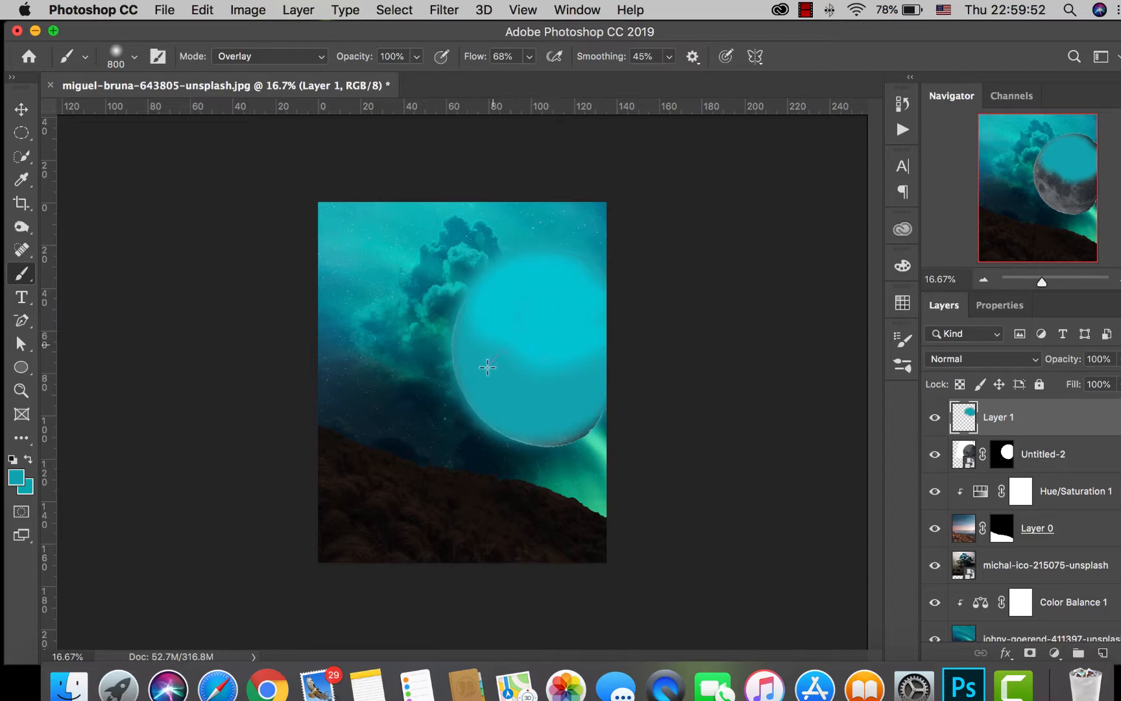
pyautogui.moveTo(571, 377); pyautogui.dragTo(571, 377)
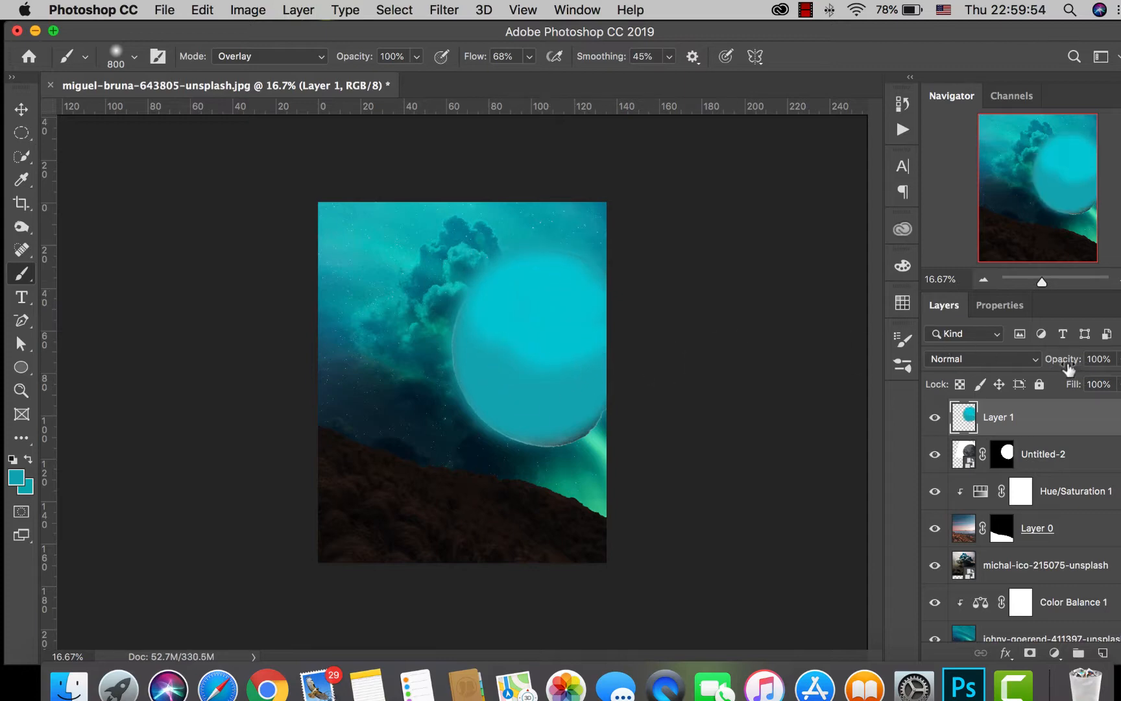
pyautogui.moveTo(1062, 365)
pyautogui.mouseDown()
pyautogui.moveTo(985, 369)
pyautogui.moveTo(997, 371)
pyautogui.mouseUp()
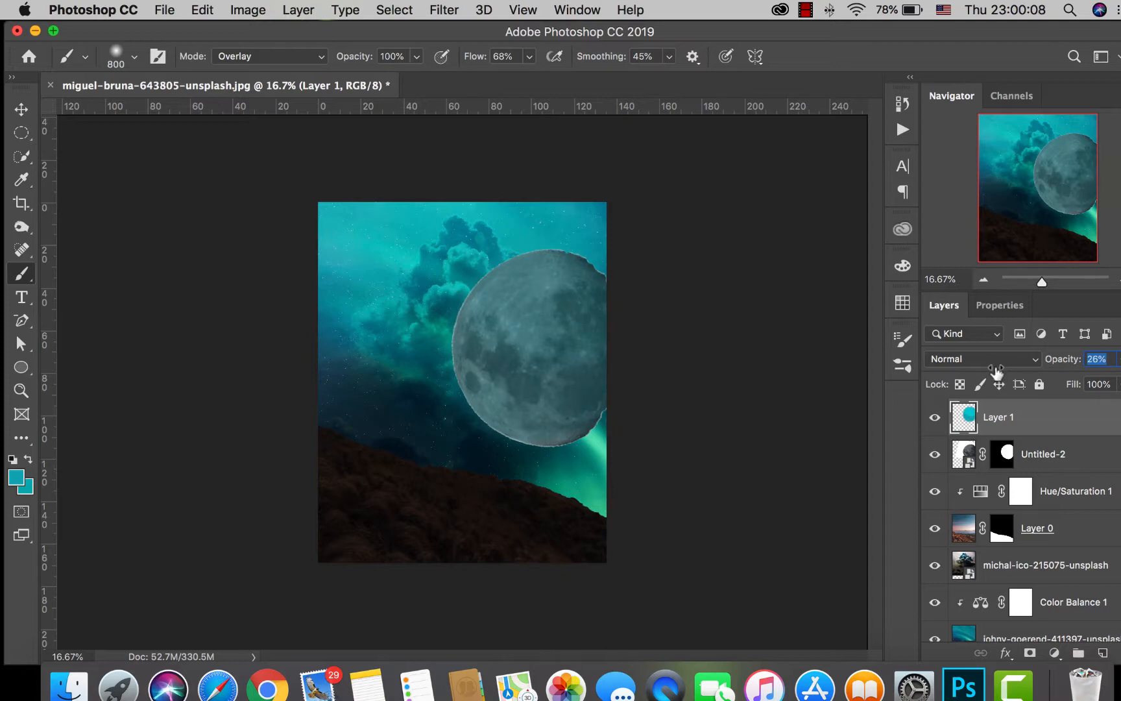
pyautogui.moveTo(997, 372); pyautogui.dragTo(995, 366)
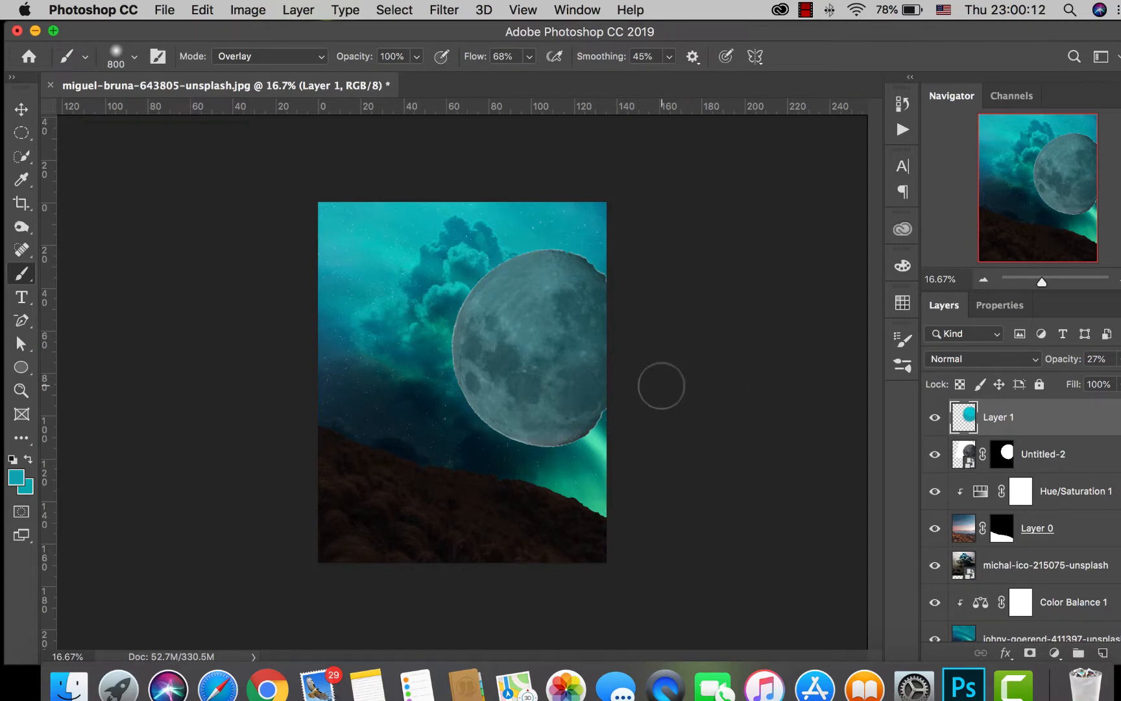
# Step: Transform the moon layer Untitled-2 to 92.60% scale and -8.65° rotation, shifting it slightly up and right
pyautogui.click(1062, 458)
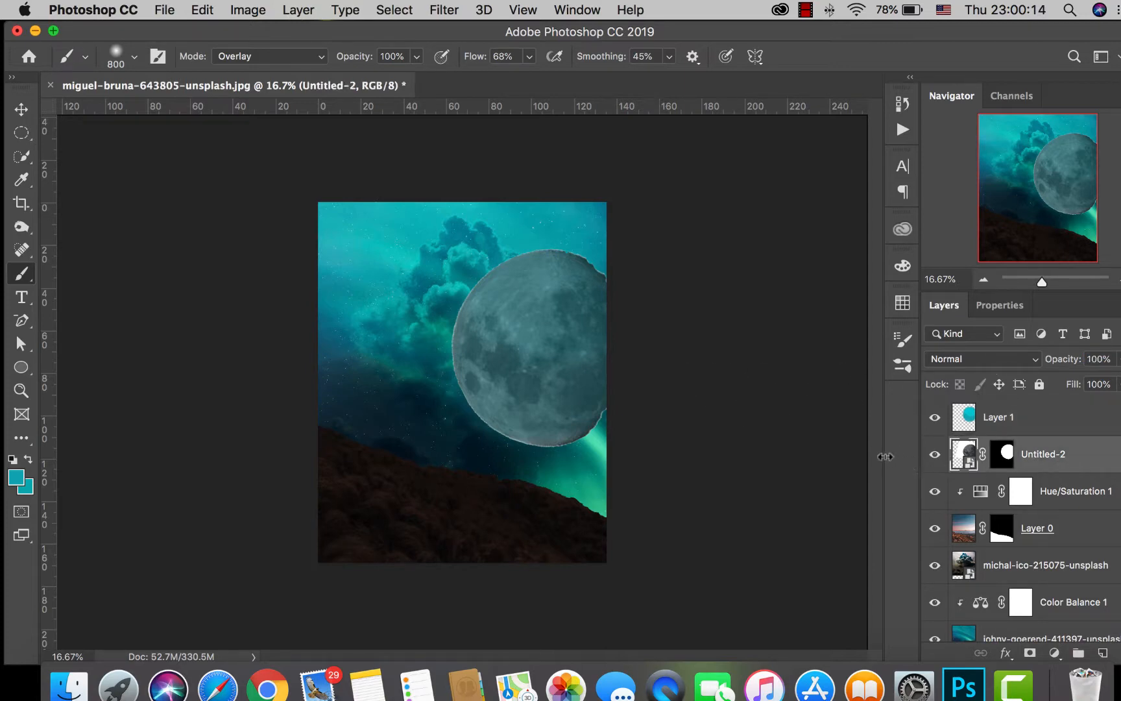
pyautogui.press('super+t')
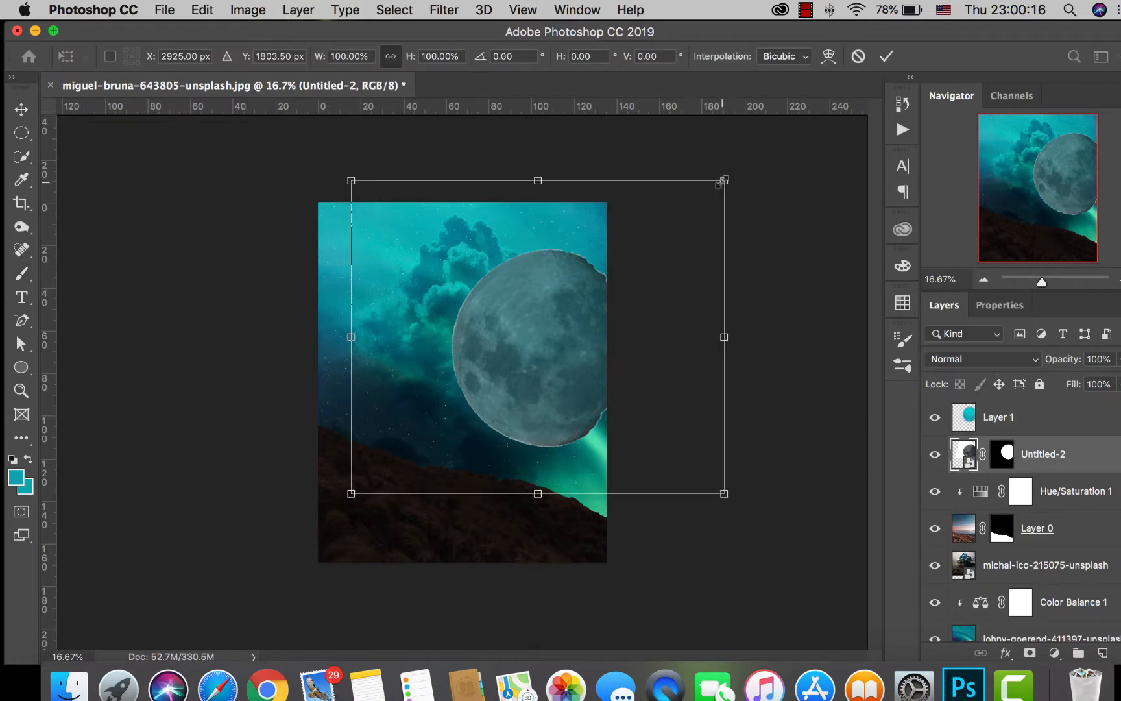
pyautogui.moveTo(727, 184); pyautogui.dragTo(697, 204)
pyautogui.moveTo(525, 363); pyautogui.dragTo(548, 344)
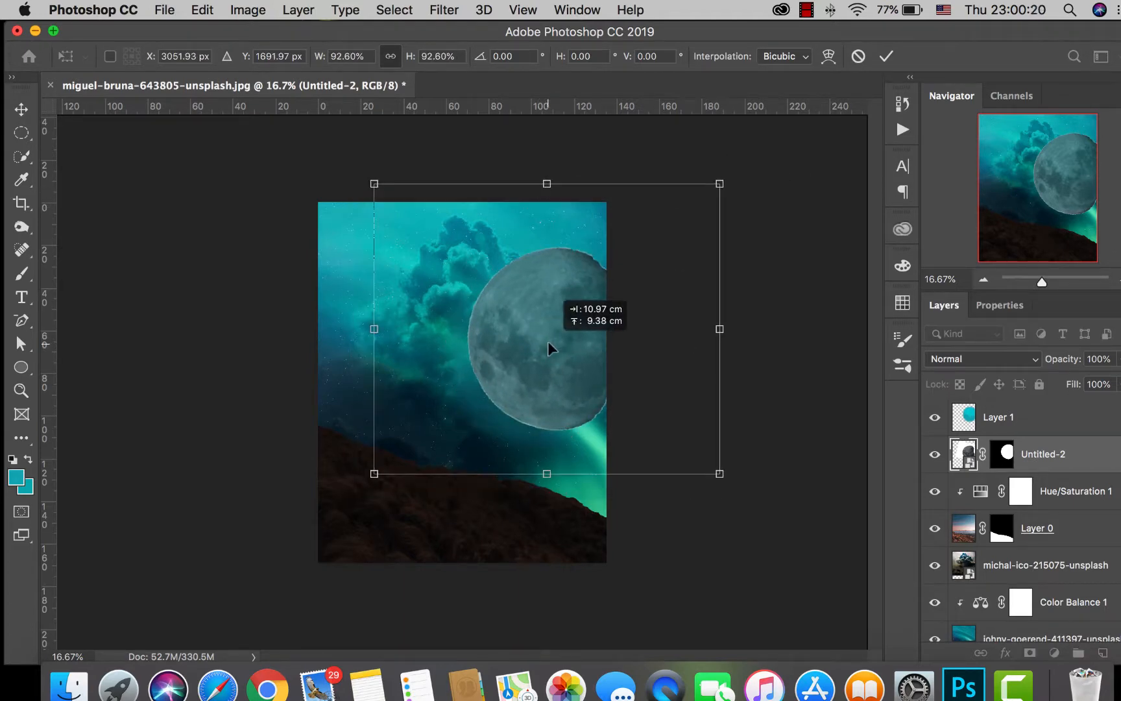
pyautogui.moveTo(735, 504); pyautogui.dragTo(739, 446)
pyautogui.moveTo(578, 359)
pyautogui.mouseDown()
pyautogui.moveTo(569, 367)
pyautogui.moveTo(578, 353)
pyautogui.mouseUp()
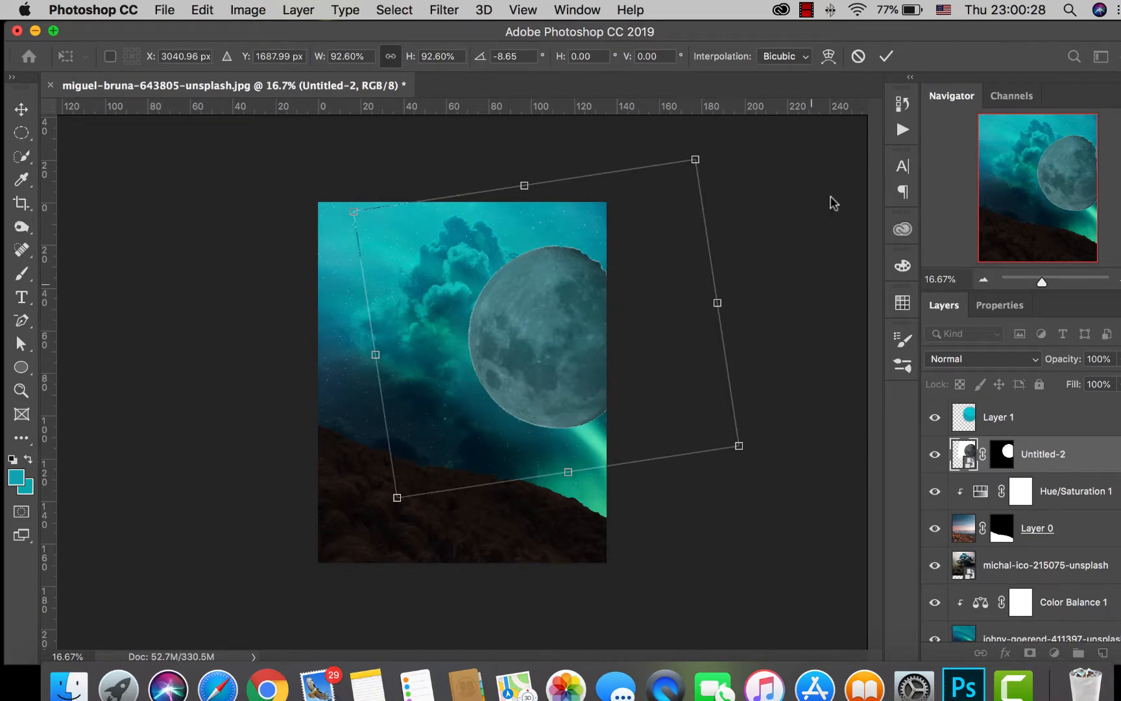
pyautogui.click(887, 57)
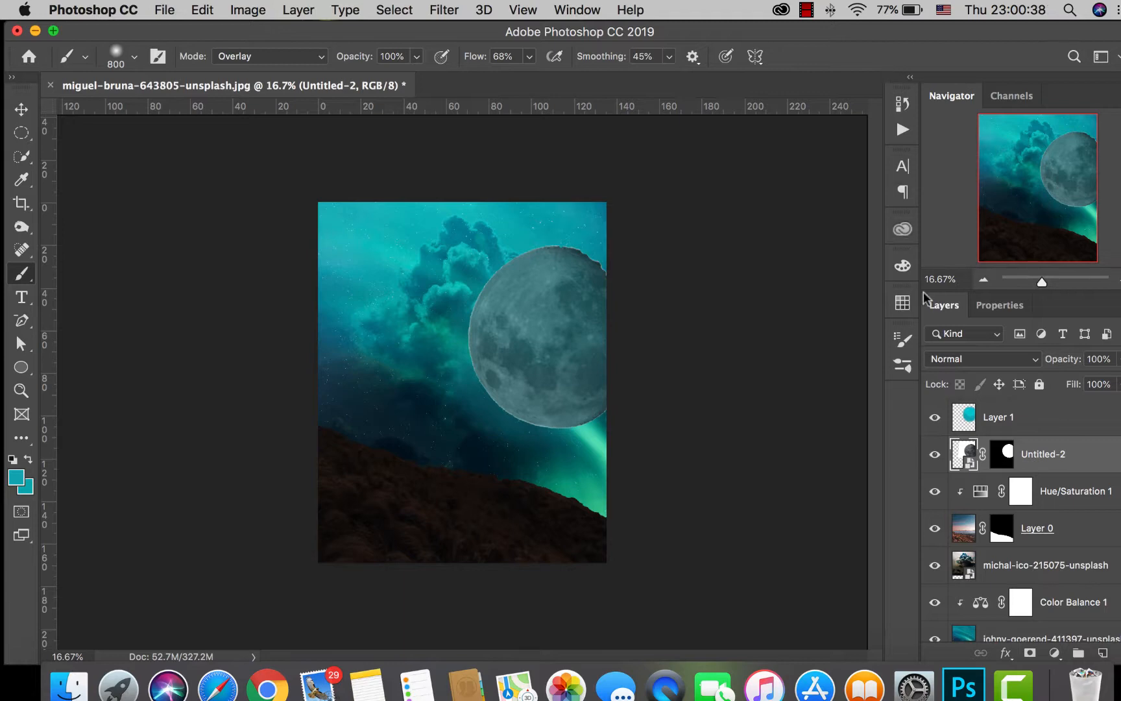
# Step: Add a Brightness/Contrast adjustment clipped to the moon layer and raise its brightness to the maximum
pyautogui.click(1055, 655)
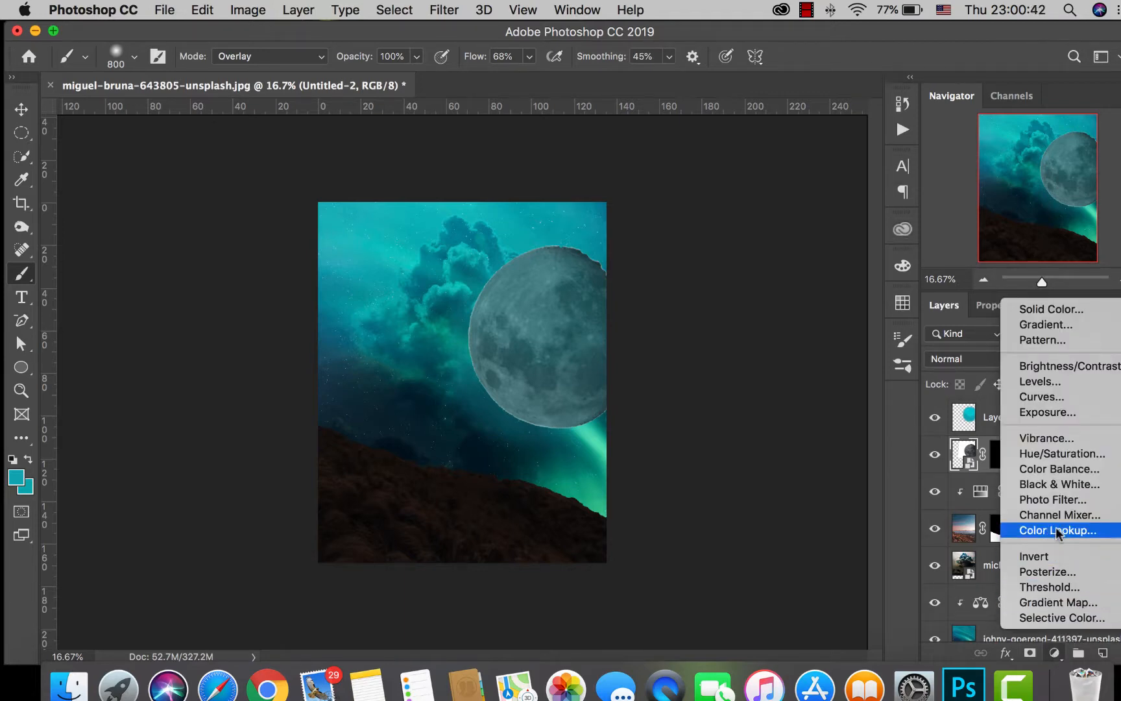
pyautogui.click(1063, 367)
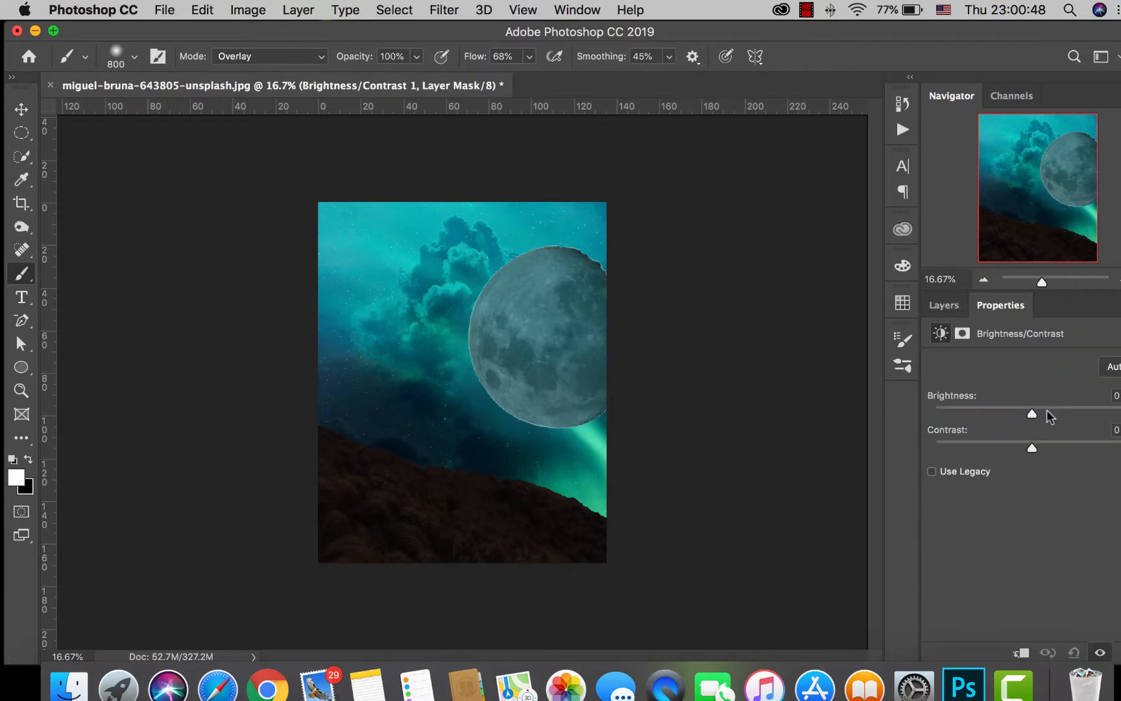
pyautogui.moveTo(1033, 413); pyautogui.dragTo(1056, 414)
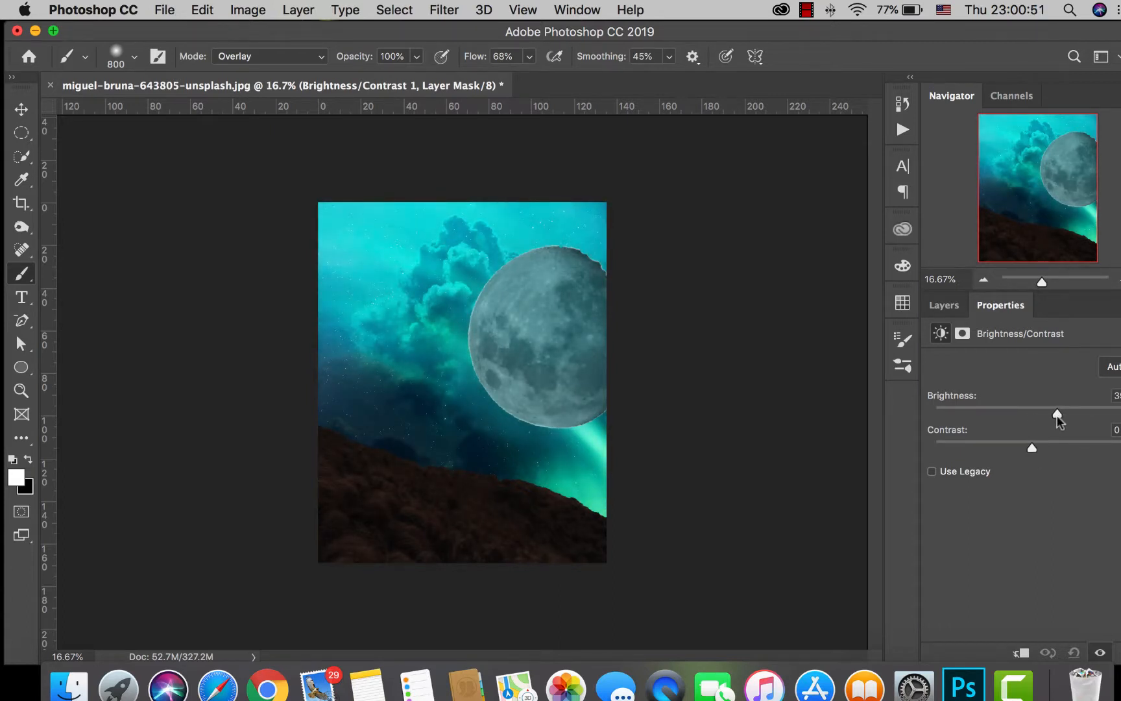
pyautogui.click(1021, 652)
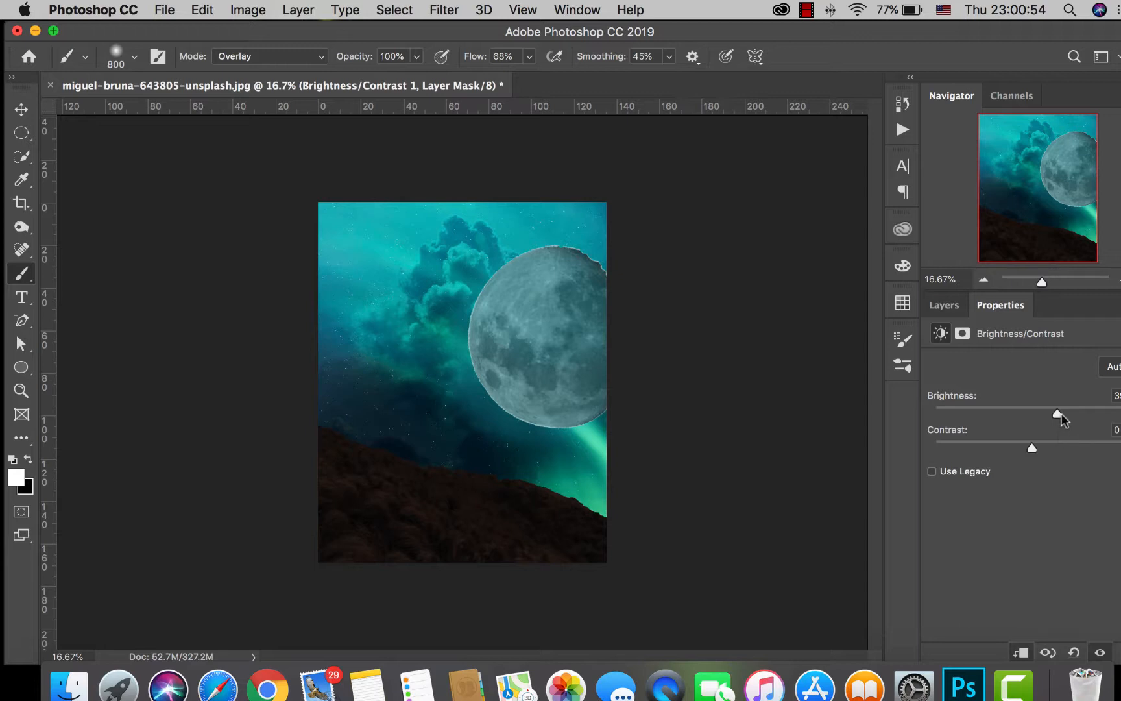
pyautogui.moveTo(1064, 414); pyautogui.dragTo(1120, 412)
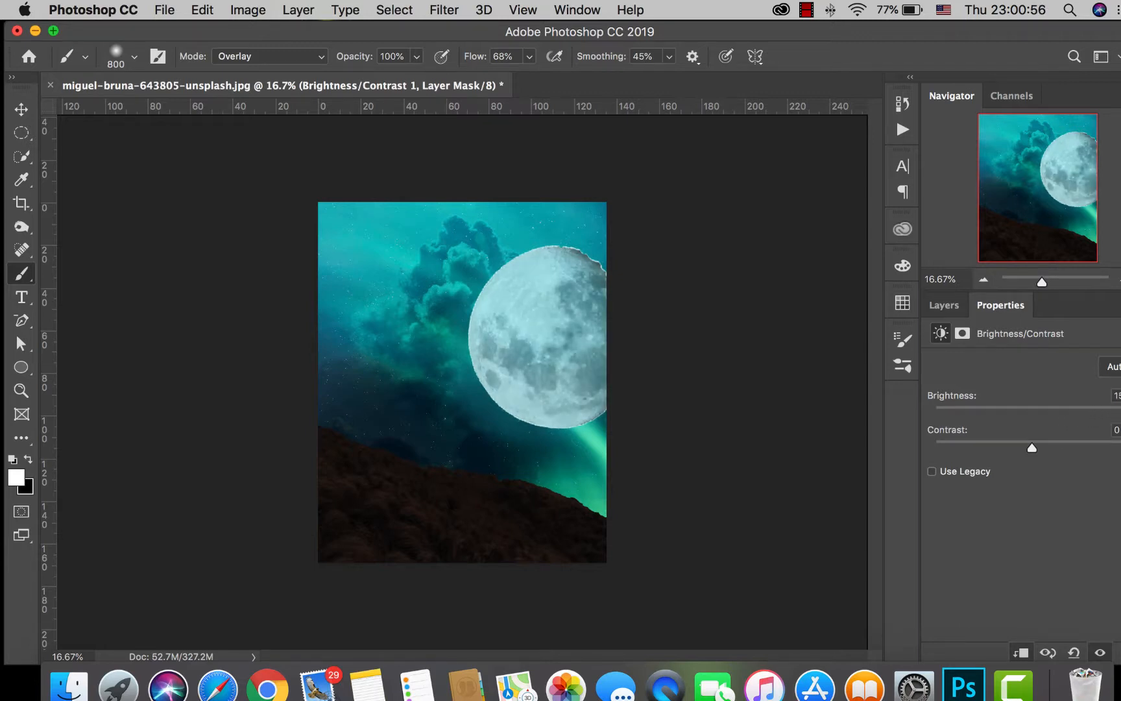
# Step: Set the opacity of the teal paint layer, Layer 1, to 41%
pyautogui.click(943, 305)
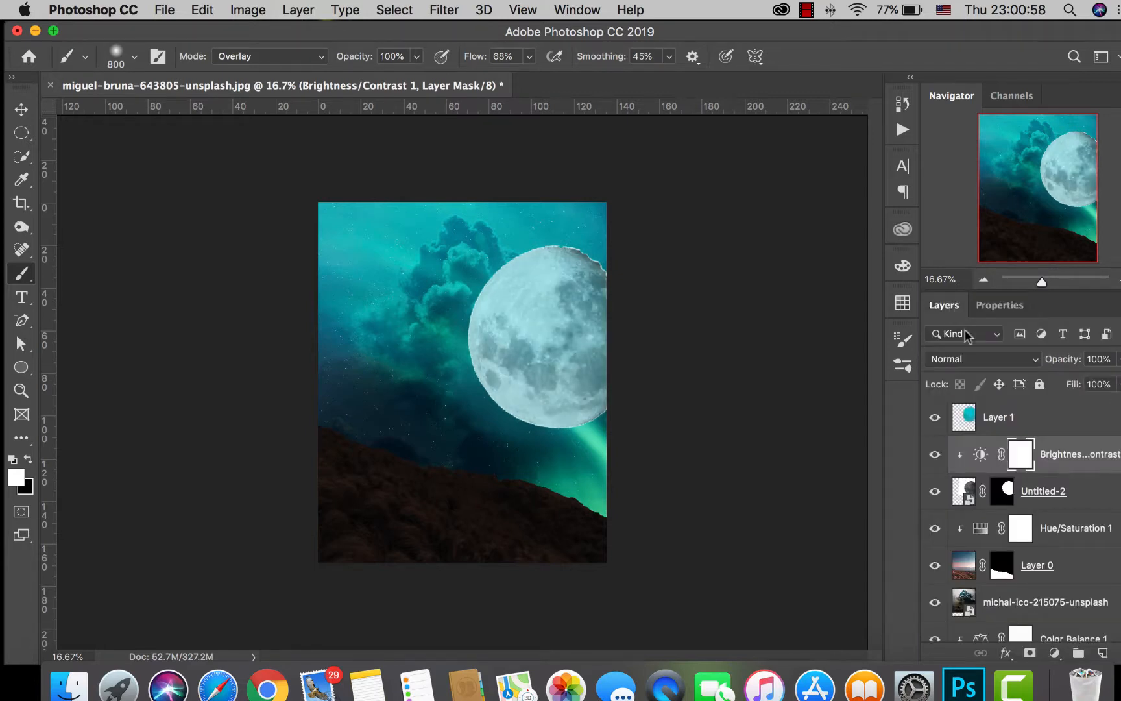
pyautogui.click(997, 422)
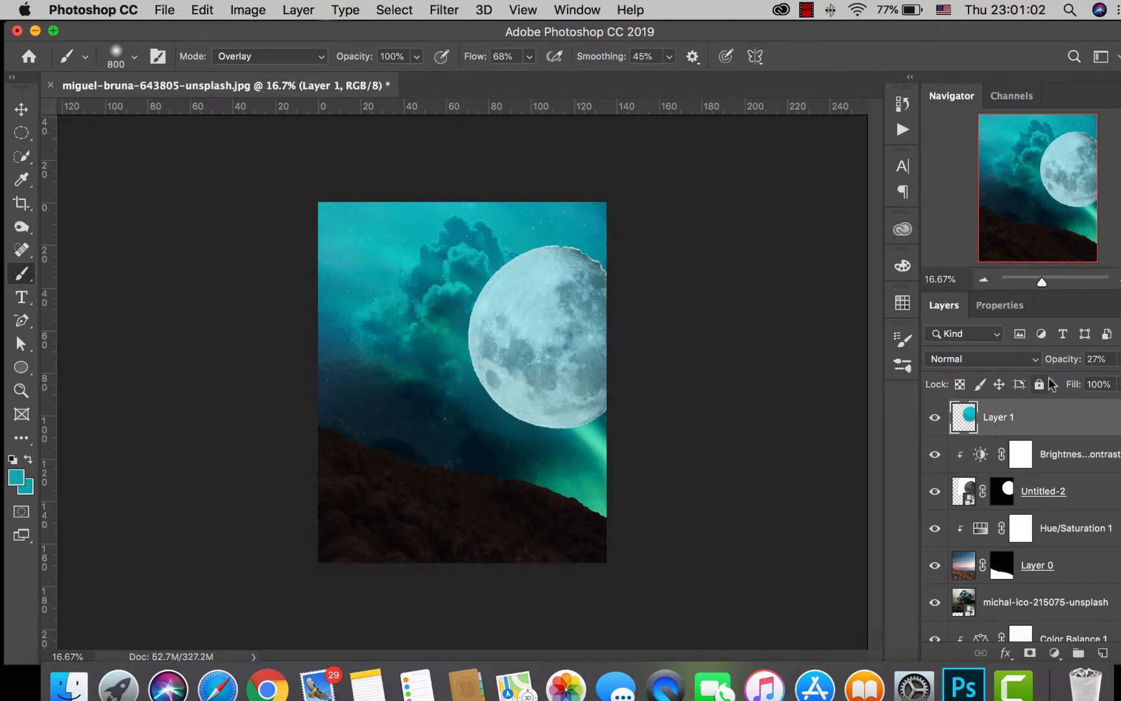
pyautogui.moveTo(1059, 363); pyautogui.dragTo(1073, 365)
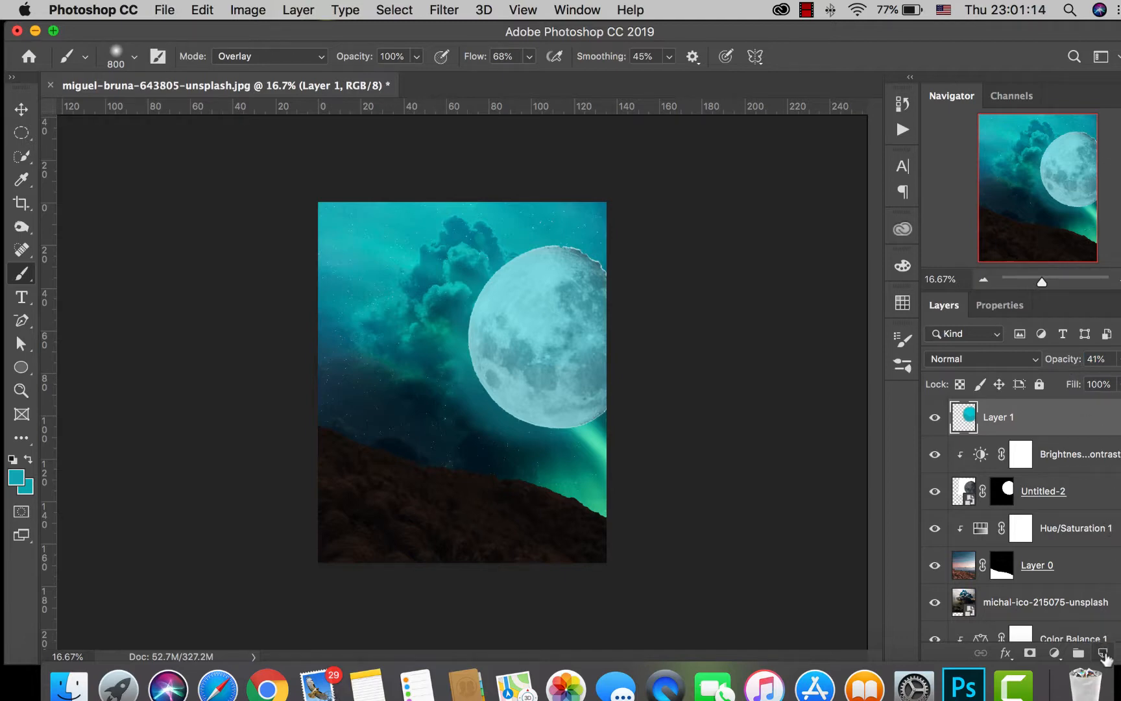
# Step: Add a new layer directly beneath the moon layer and enlarge the brush to 2100 px
pyautogui.click(1103, 653)
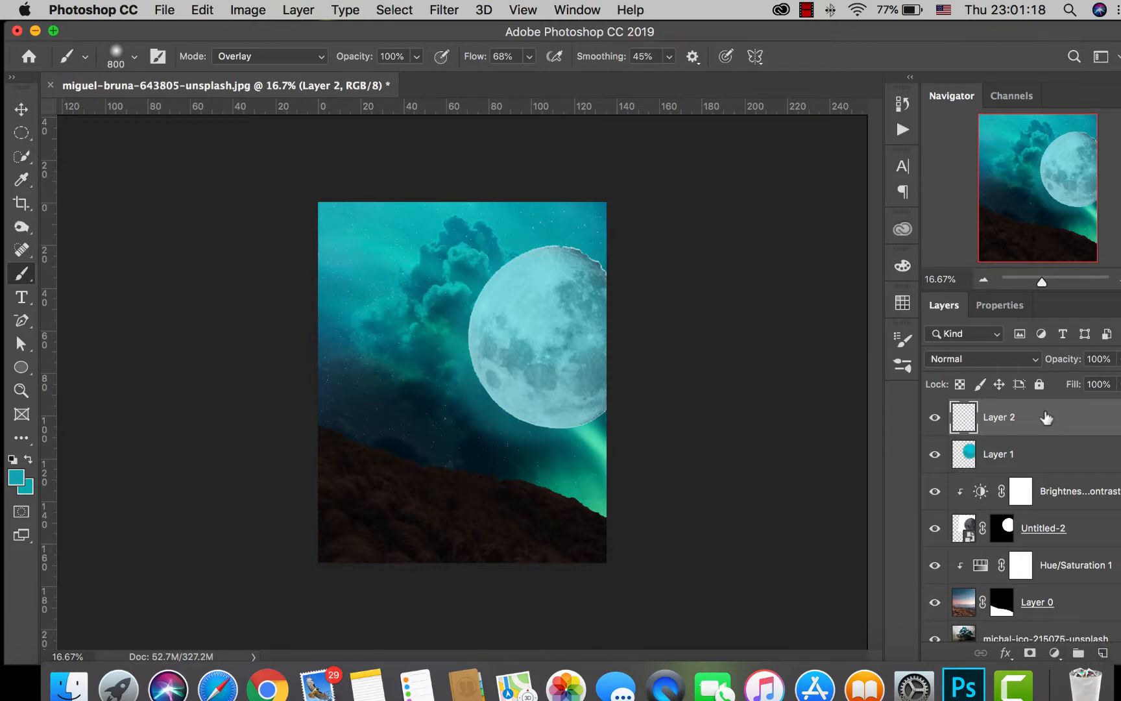
pyautogui.moveTo(1046, 418); pyautogui.dragTo(1042, 559)
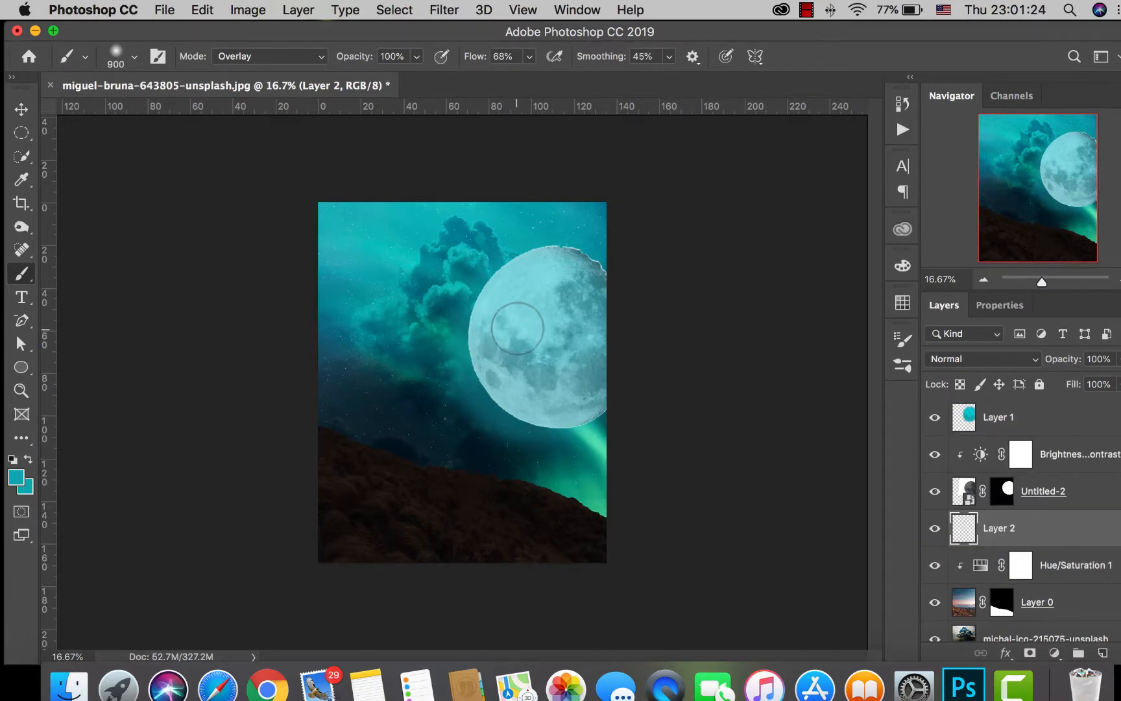
pyautogui.press(']')
pyautogui.press(']')
pyautogui.press(']')
pyautogui.press(']')
pyautogui.press(']')
pyautogui.press(']')
pyautogui.press(']')
pyautogui.press(']')
pyautogui.press(']')
pyautogui.press(']')
pyautogui.press(']')
pyautogui.press(']')
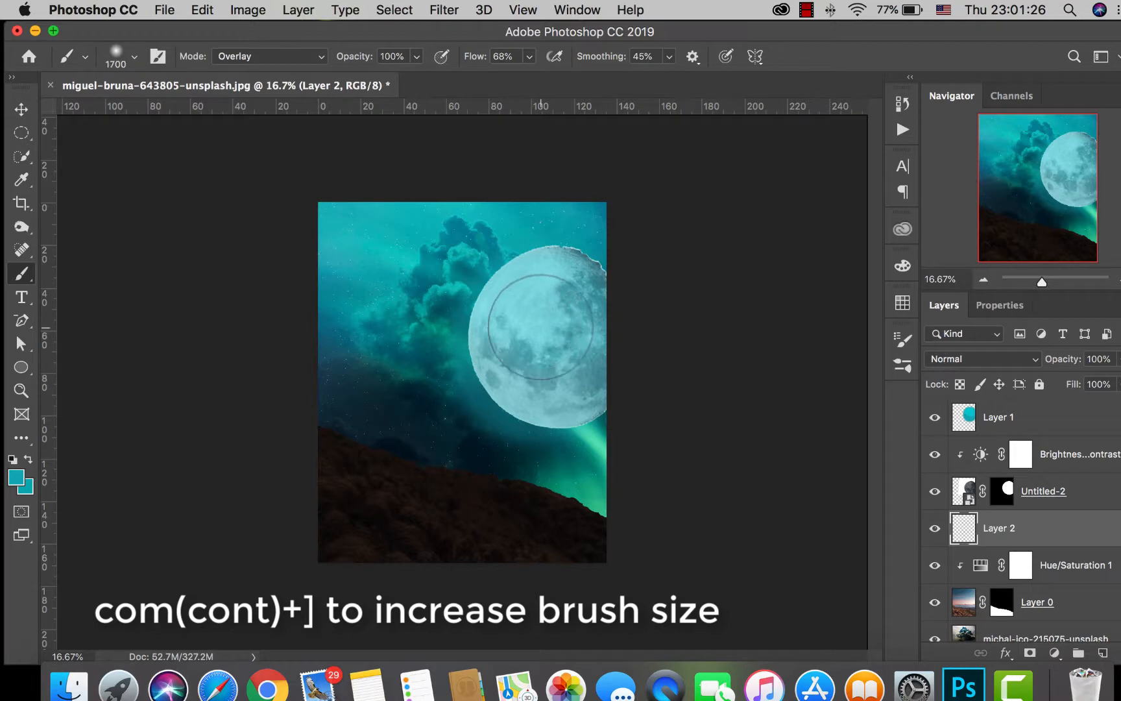
pyautogui.press(']')
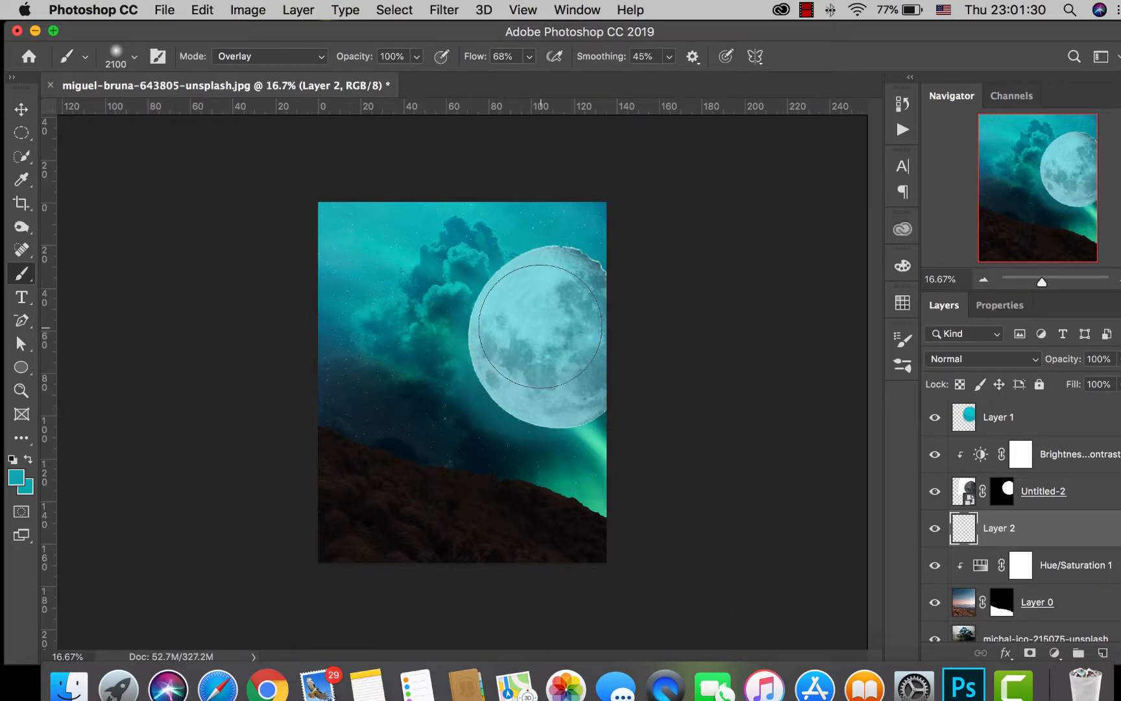
# Step: Rasterize the moon smart object layer Untitled-2 so it can be edited with the Eraser tool
pyautogui.click(1075, 497)
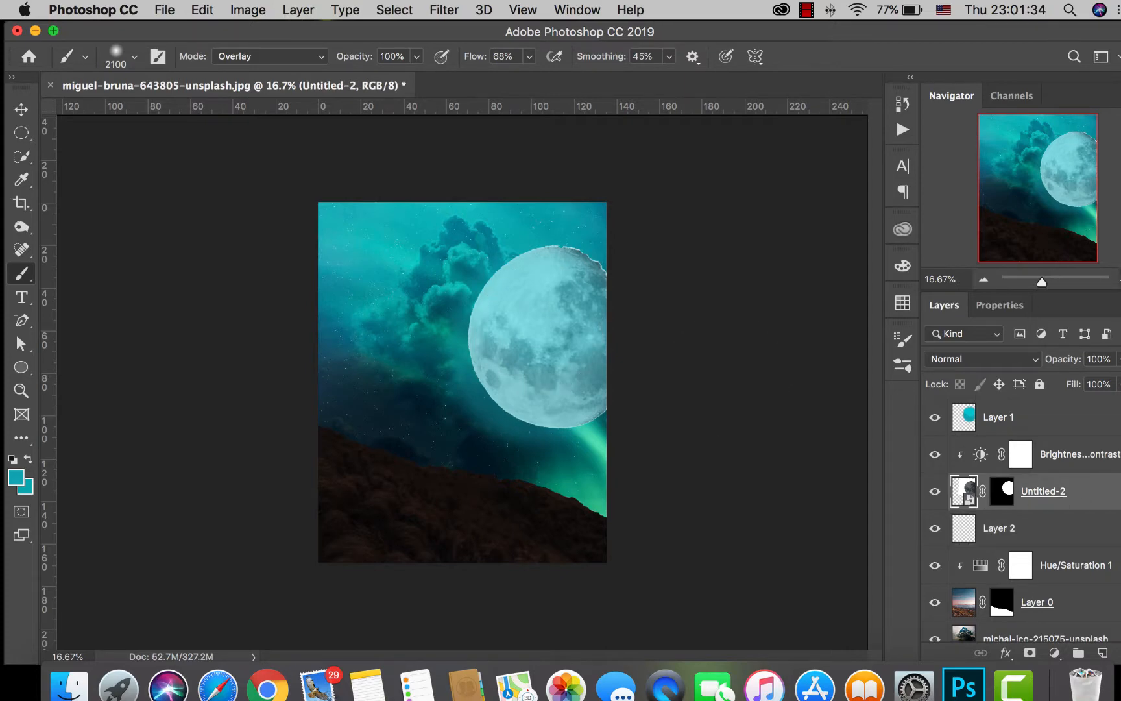
pyautogui.press('super+plus')
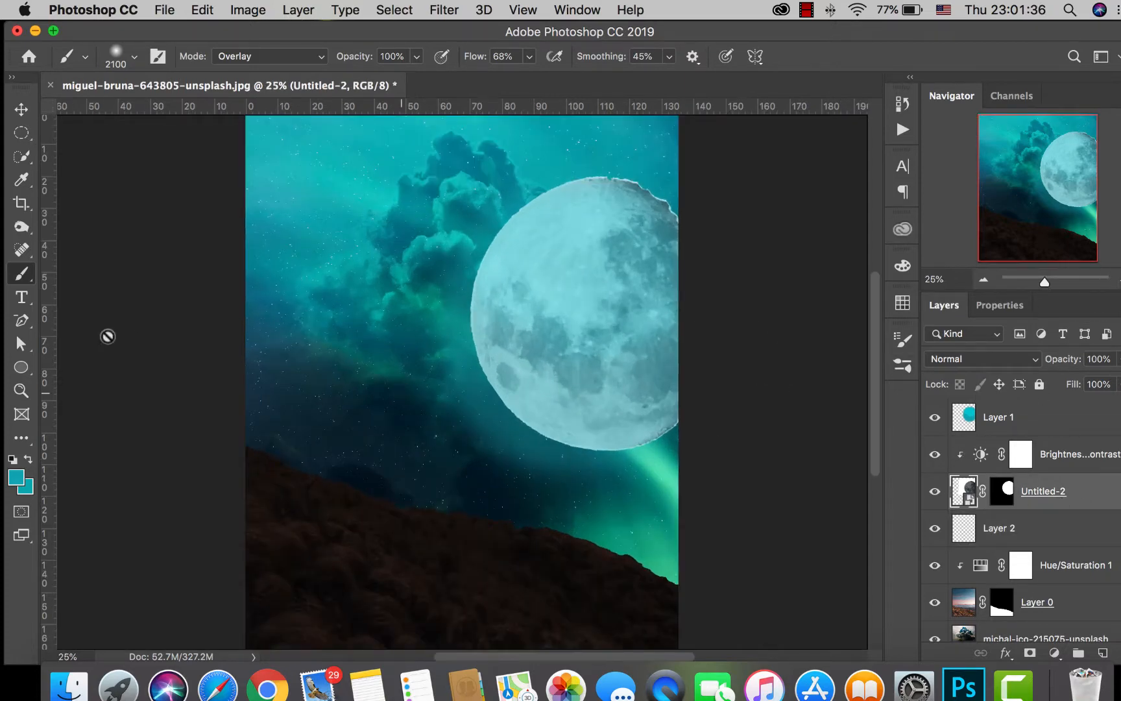
pyautogui.rightClick(22, 273)
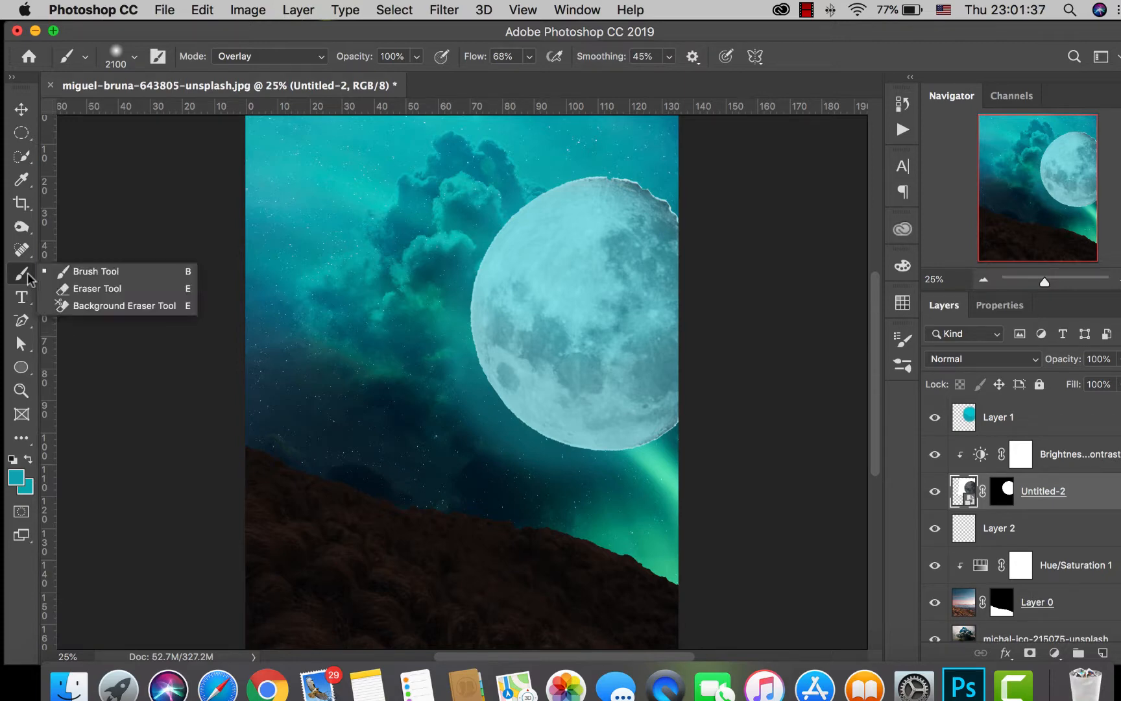
pyautogui.click(71, 288)
pyautogui.click(359, 348)
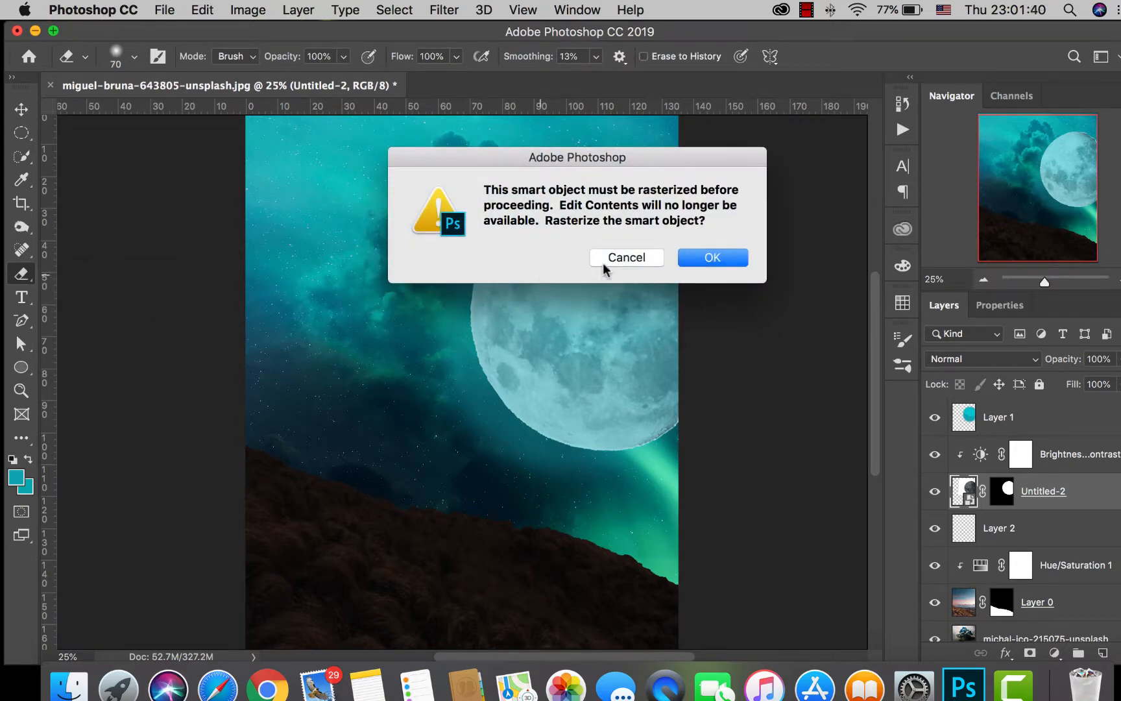
pyautogui.click(707, 256)
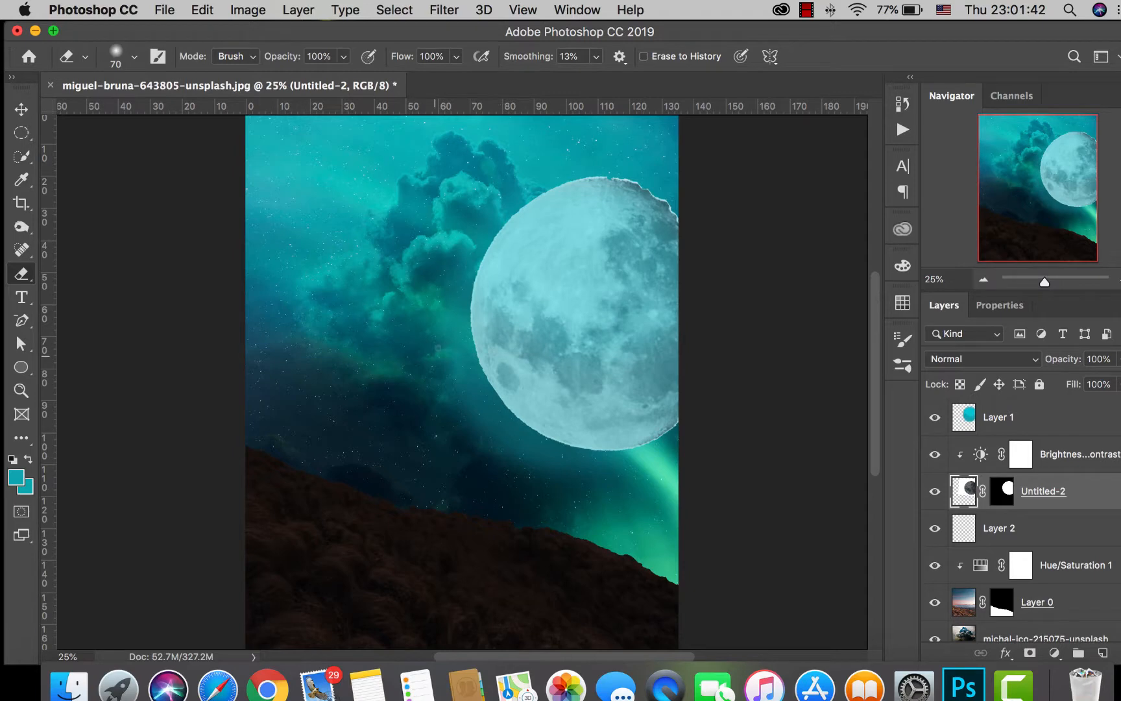
# Step: Enlarge the eraser to 300 px and erase along the moon's lower-left outer edge on Untitled-2 and on Layer 1
pyautogui.press(']')
pyautogui.press(']')
pyautogui.press(']')
pyautogui.press(']')
pyautogui.press(']')
pyautogui.press(']')
pyautogui.press(']')
pyautogui.moveTo(502, 448)
pyautogui.mouseDown()
pyautogui.moveTo(464, 409)
pyautogui.moveTo(551, 462)
pyautogui.mouseUp()
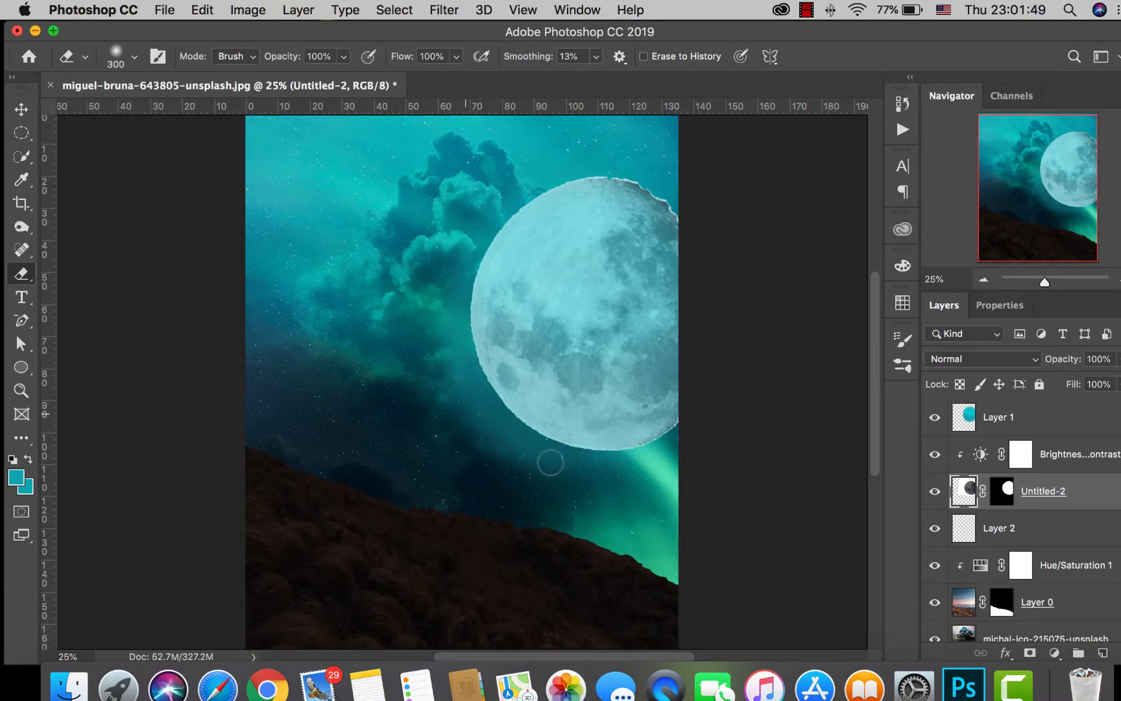
pyautogui.click(1006, 425)
pyautogui.moveTo(480, 431)
pyautogui.mouseDown()
pyautogui.moveTo(537, 466)
pyautogui.moveTo(495, 425)
pyautogui.moveTo(531, 462)
pyautogui.moveTo(579, 482)
pyautogui.moveTo(670, 465)
pyautogui.mouseUp()
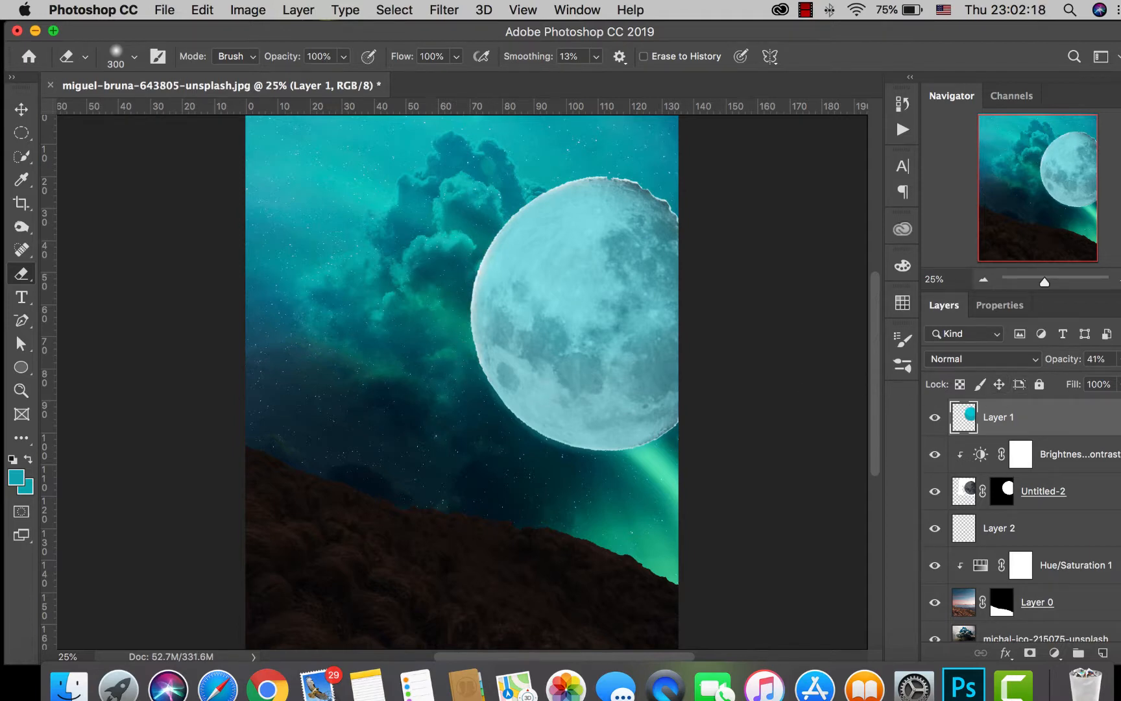
# Step: Paint a teal glow around the moon on Layer 2 with repeated dabs of a 3600 px Overlay-mode brush
pyautogui.click(1016, 530)
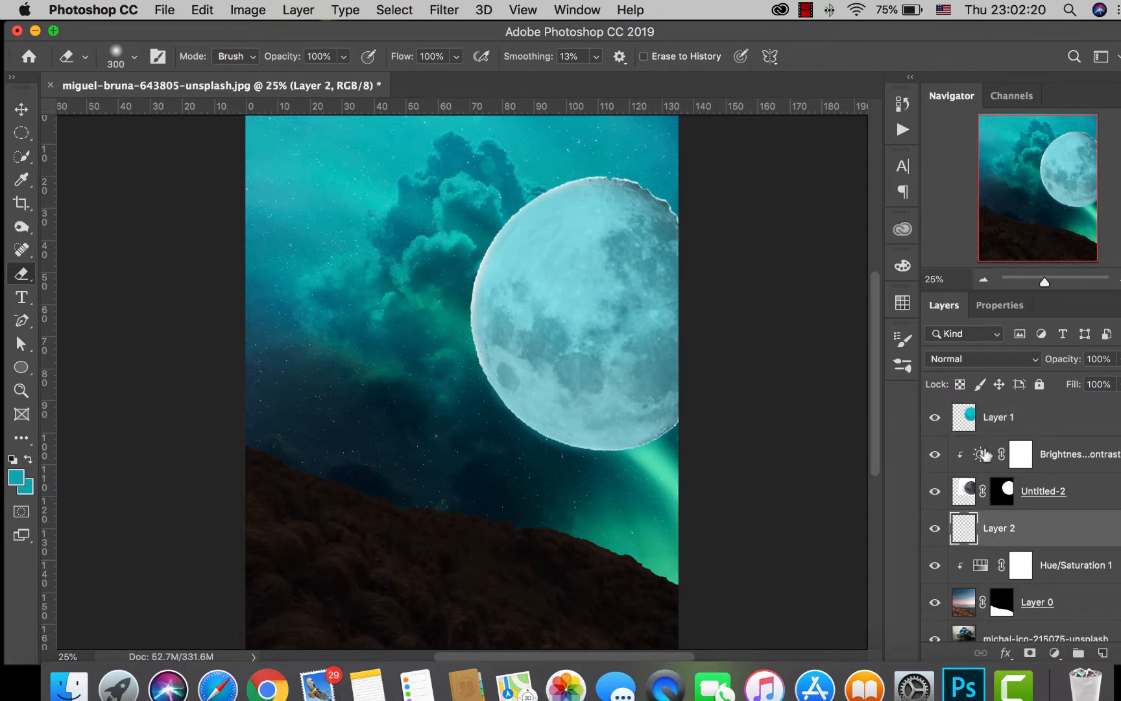
pyautogui.rightClick(20, 270)
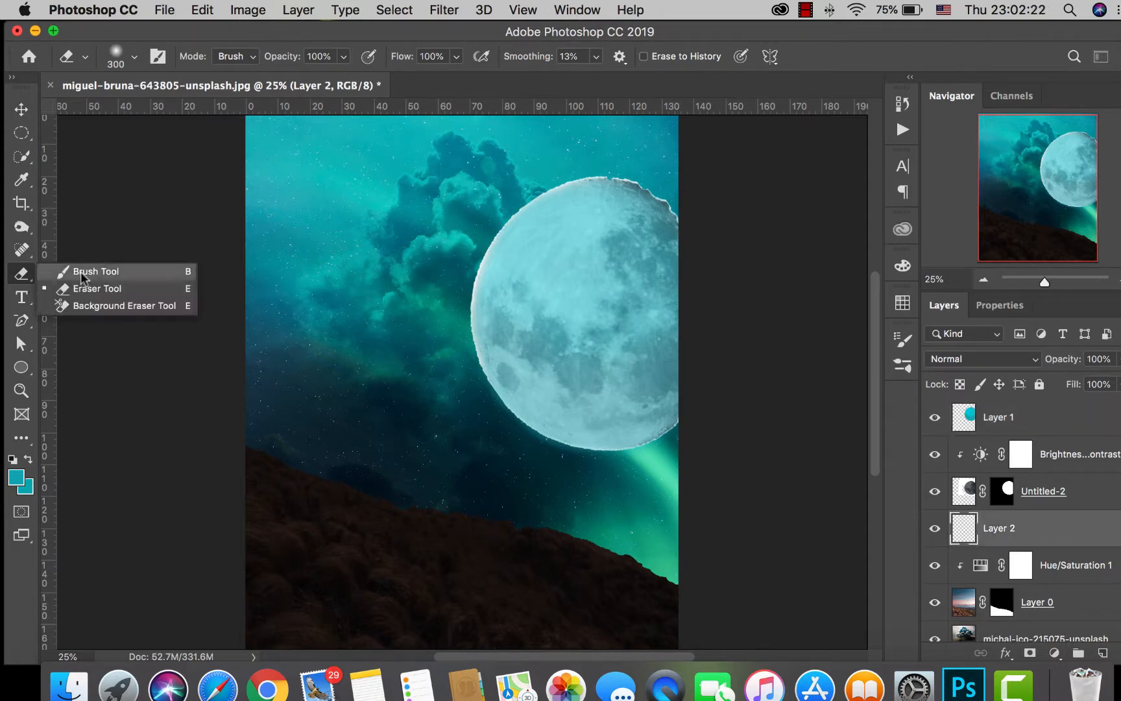
pyautogui.click(97, 271)
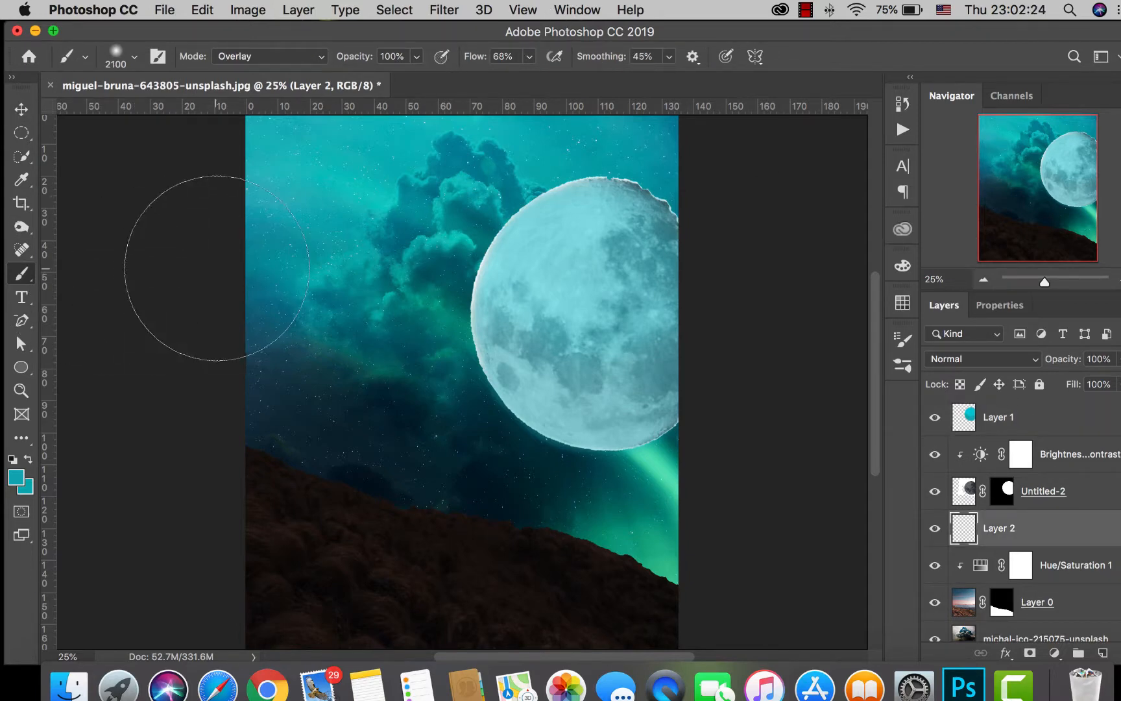
pyautogui.press(']')
pyautogui.press(']')
pyautogui.press(']')
pyautogui.press(']')
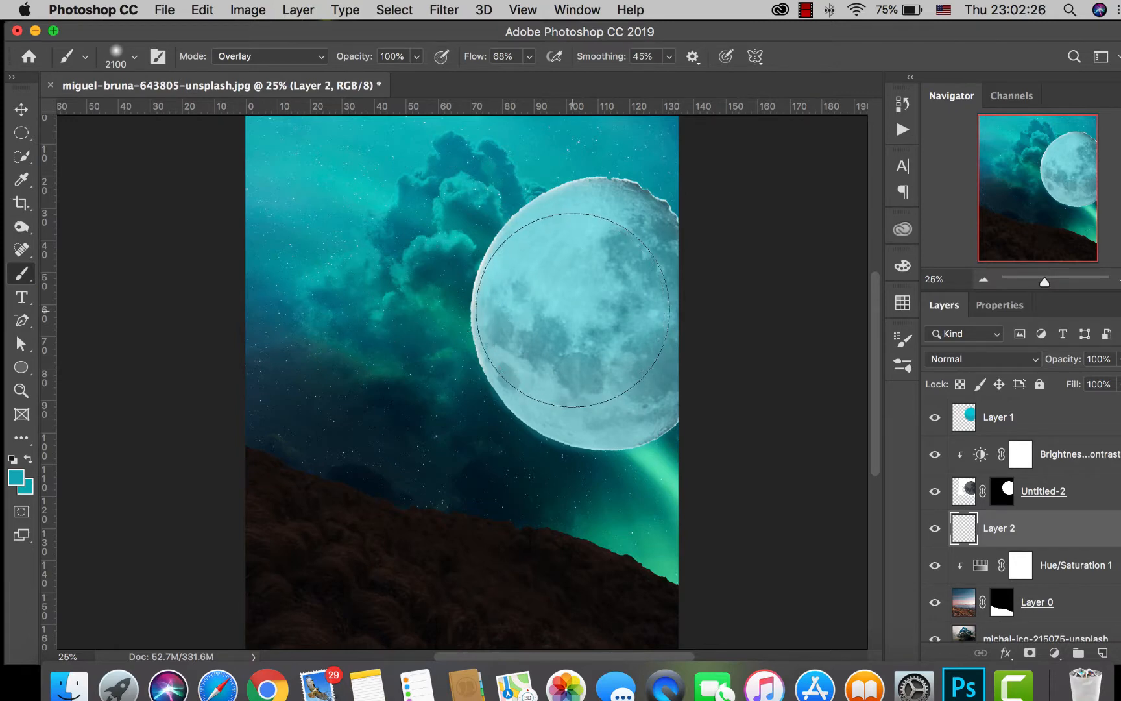
pyautogui.press(']')
pyautogui.press(']')
pyautogui.press(']')
pyautogui.press(']')
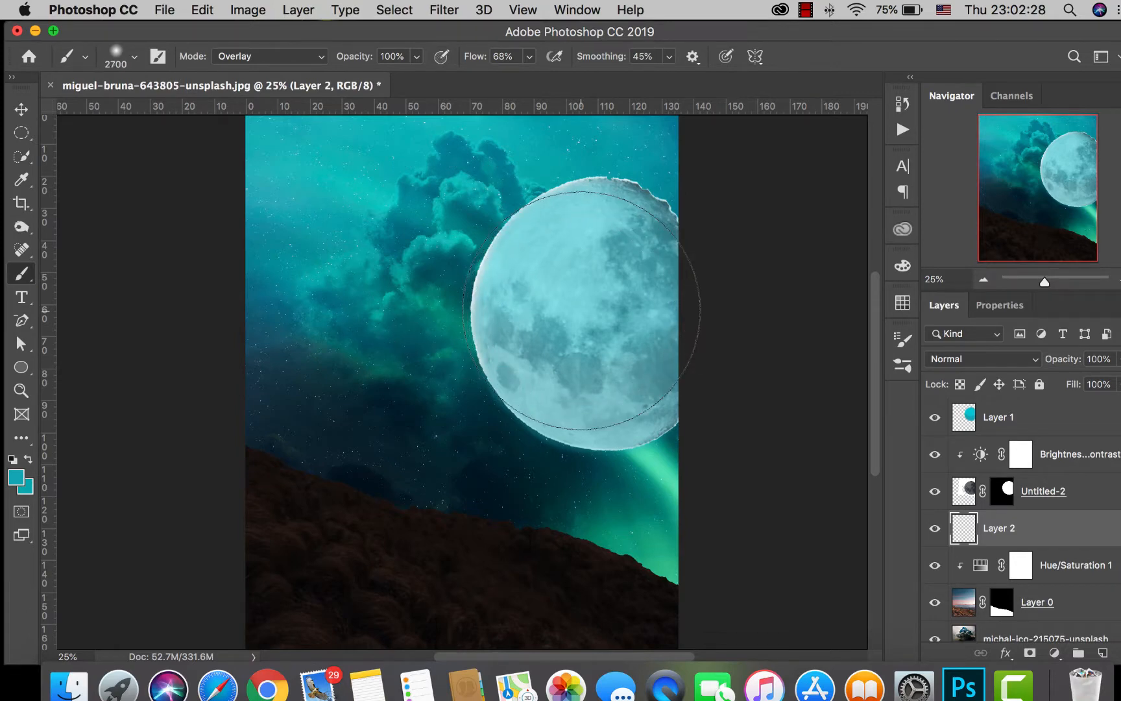
pyautogui.press(']')
pyautogui.press(']')
pyautogui.press(']')
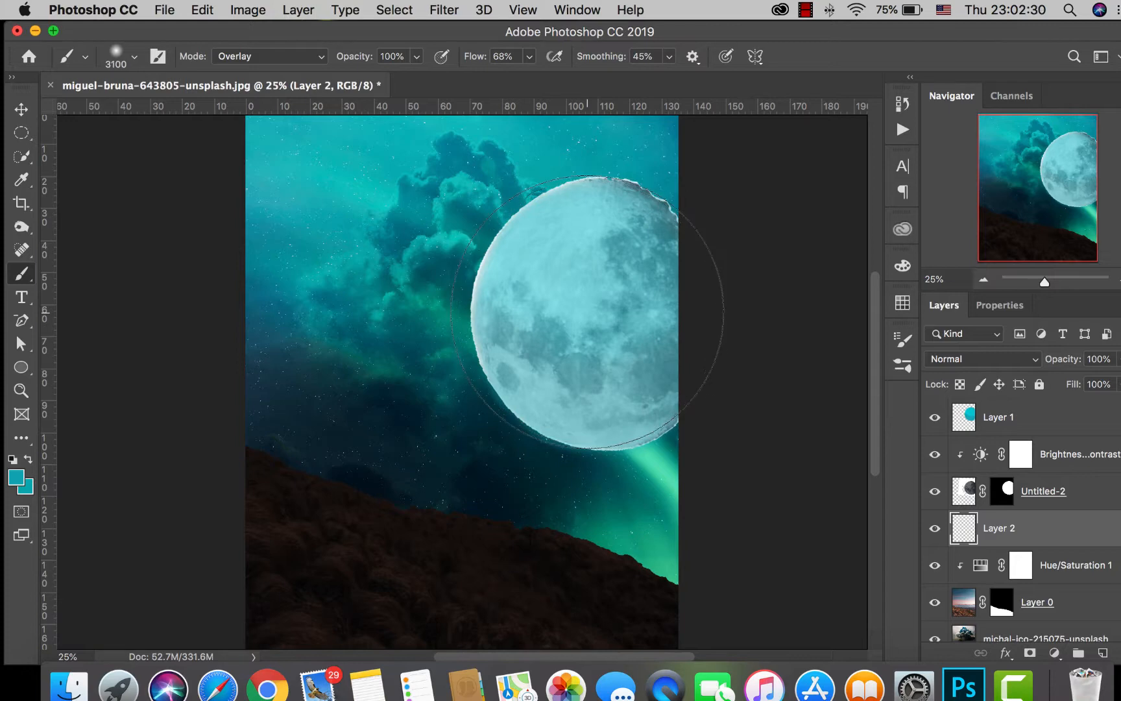
pyautogui.press(']')
pyautogui.press(']')
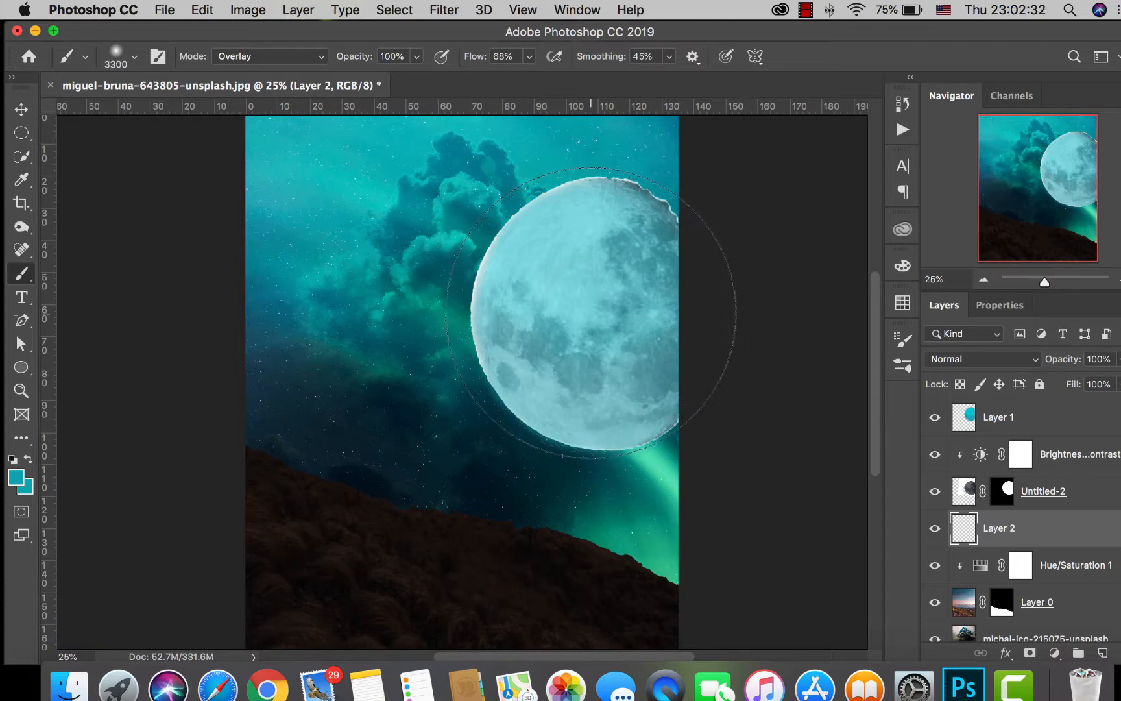
pyautogui.press(']')
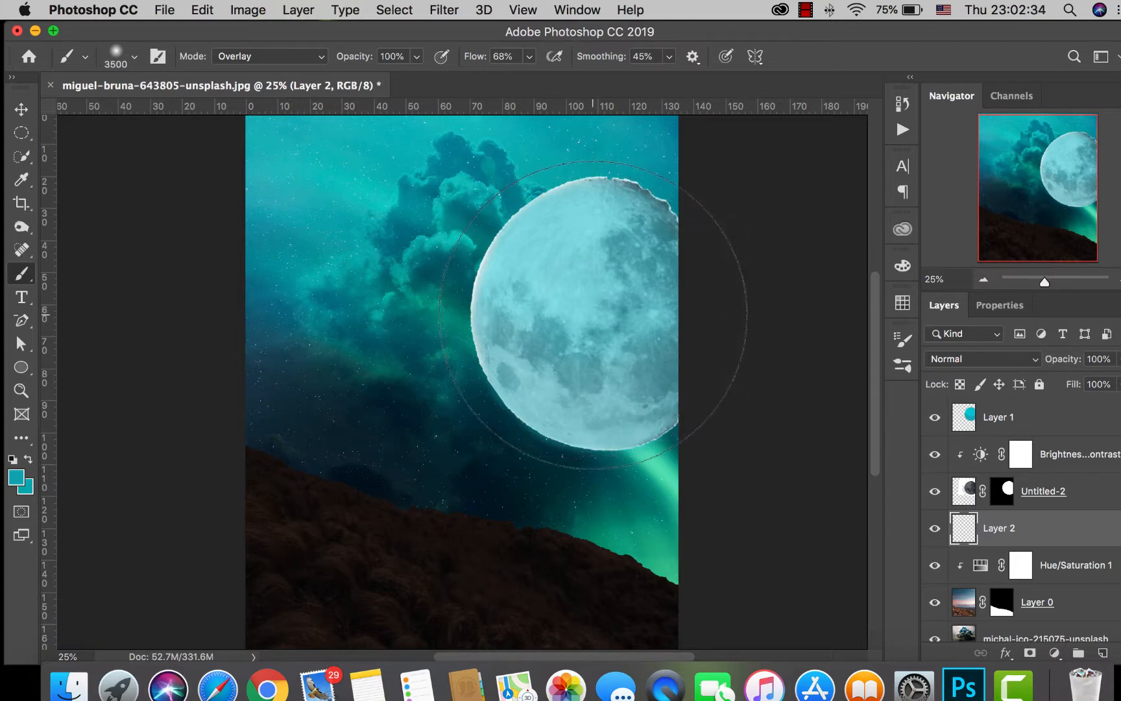
pyautogui.press(']')
pyautogui.click(593, 315)
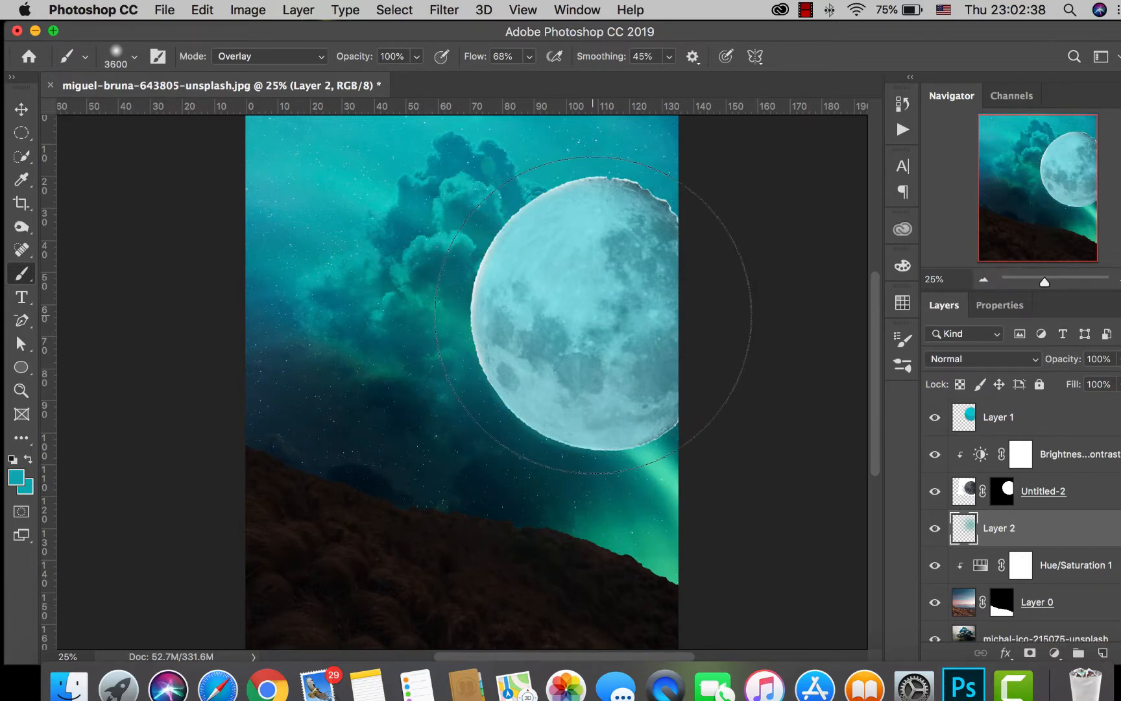
pyautogui.click(593, 318)
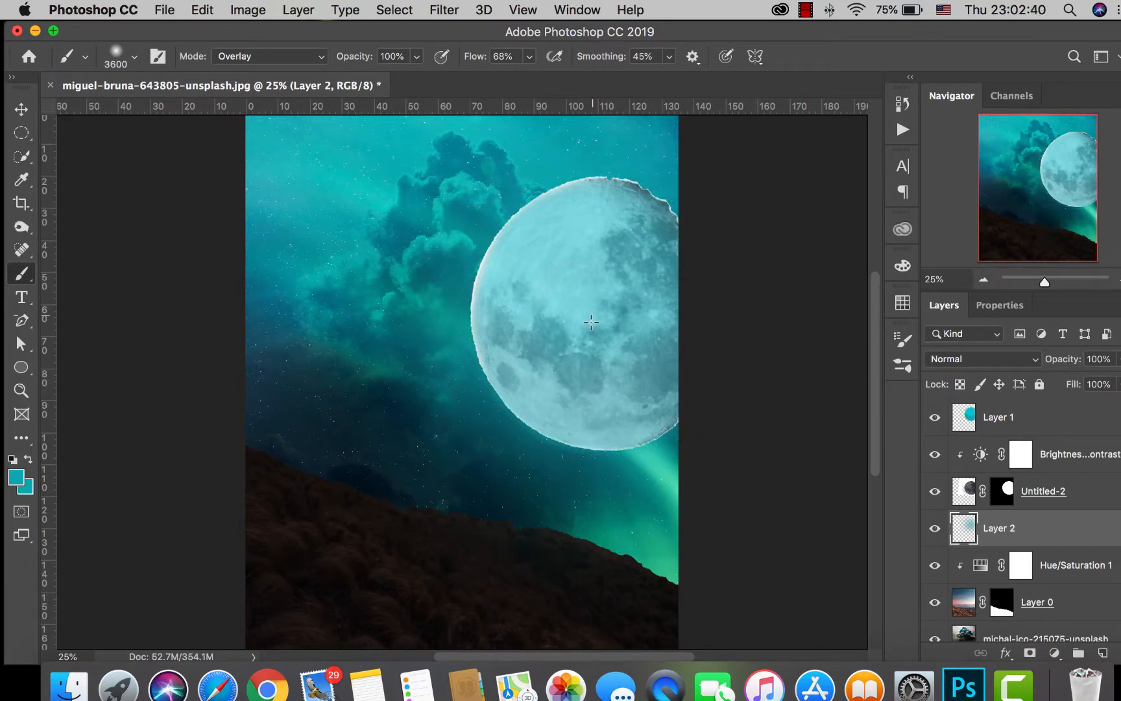
pyautogui.click(590, 305)
pyautogui.click(587, 315)
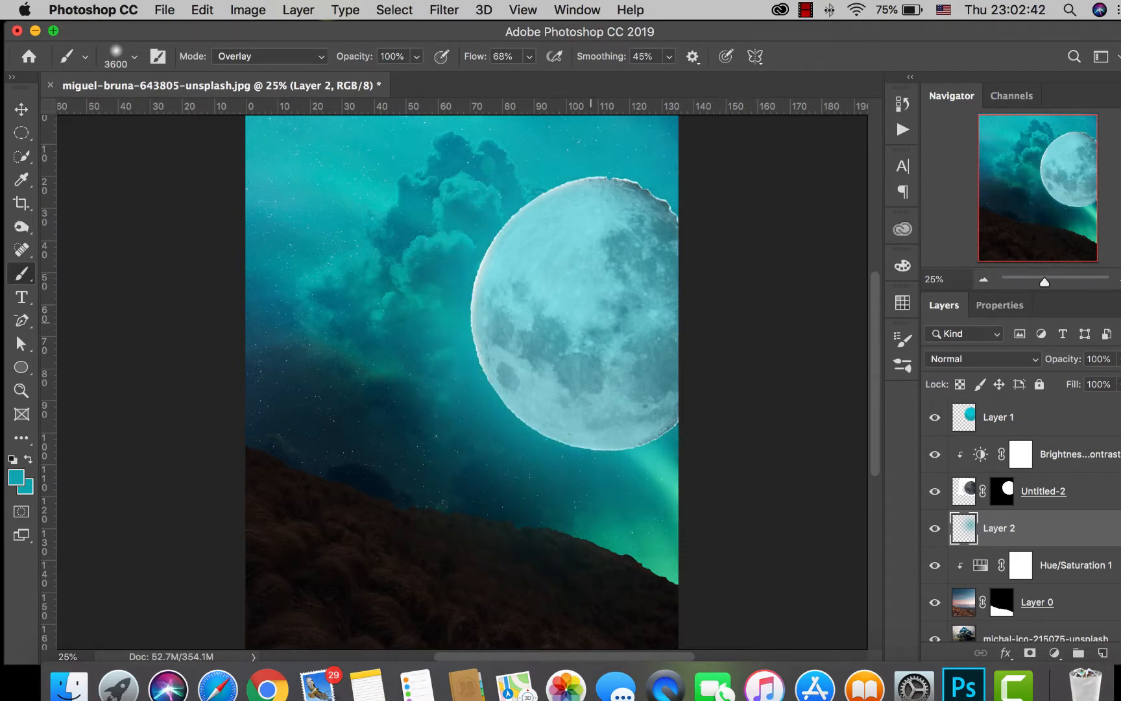
pyautogui.click(581, 311)
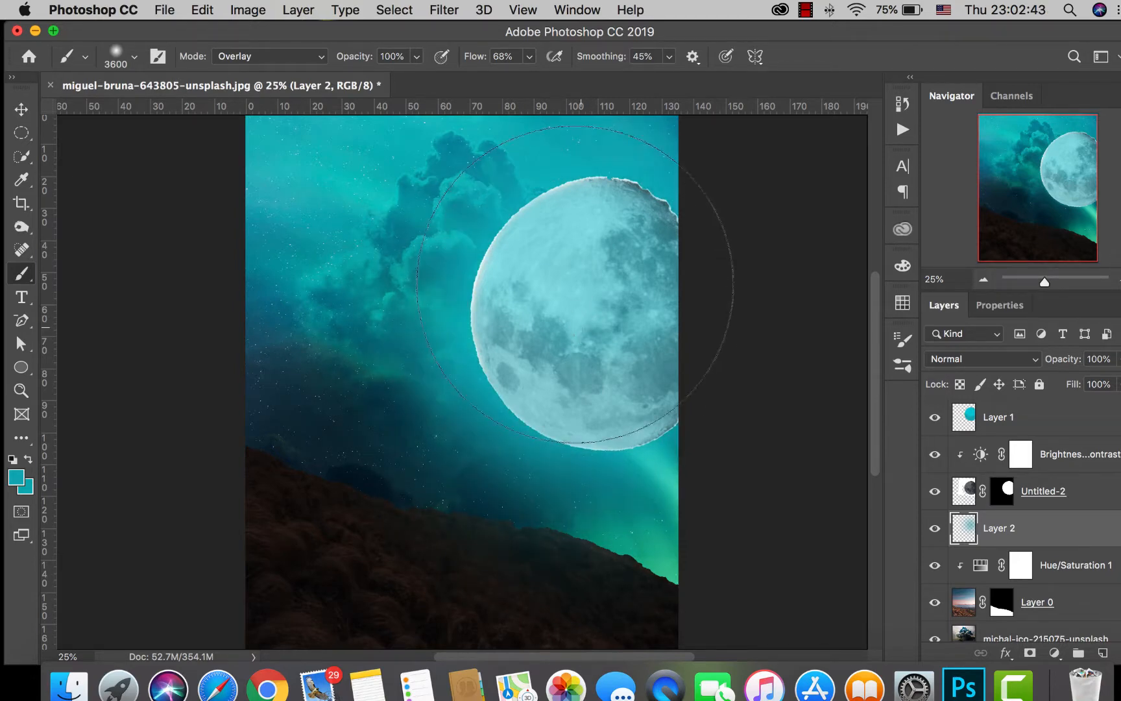
pyautogui.click(602, 297)
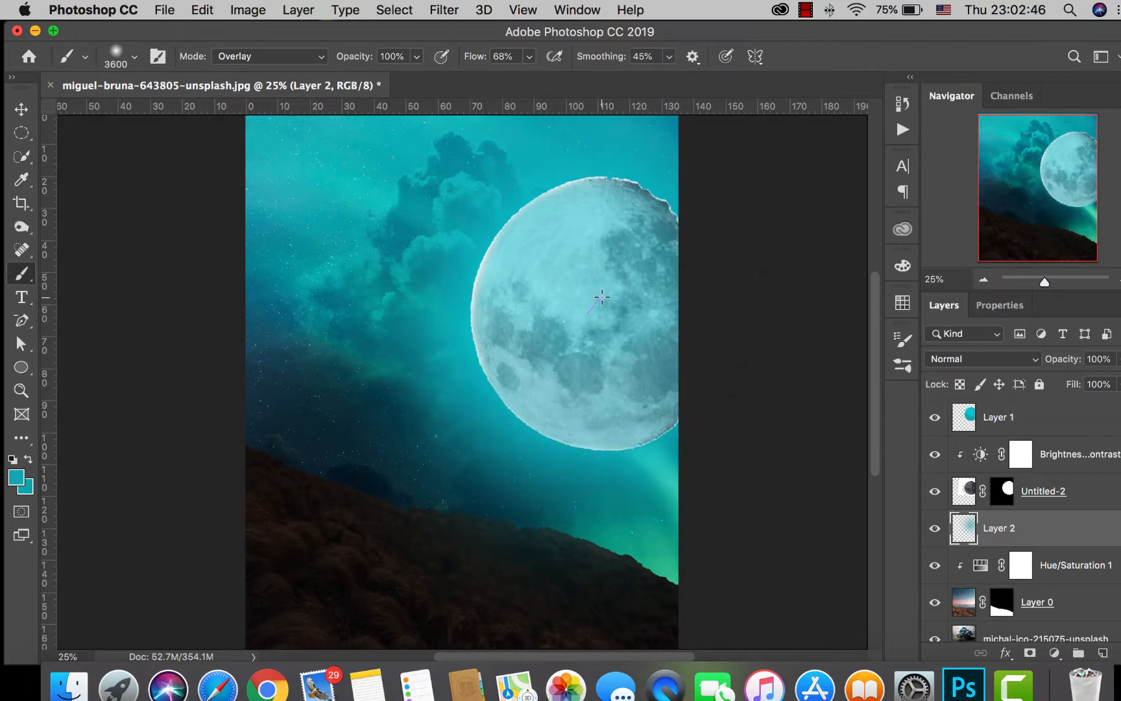
pyautogui.click(602, 288)
pyautogui.click(600, 284)
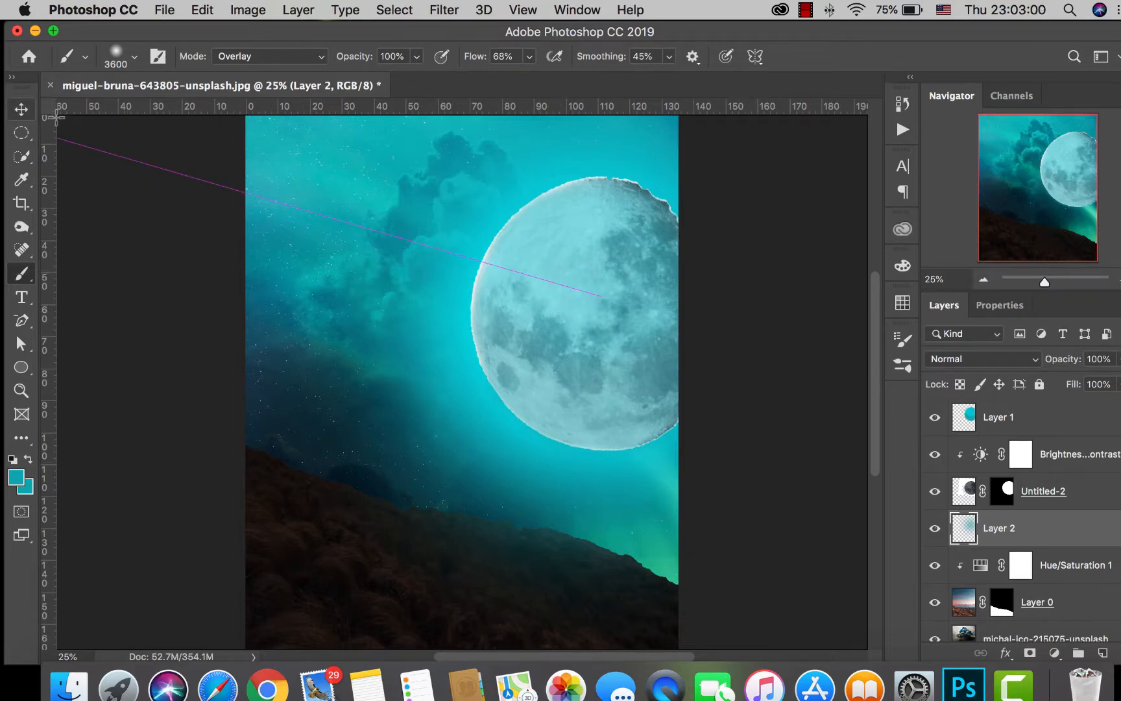
pyautogui.keyDown('shift'); pyautogui.click(67, 142); pyautogui.keyUp('shift')
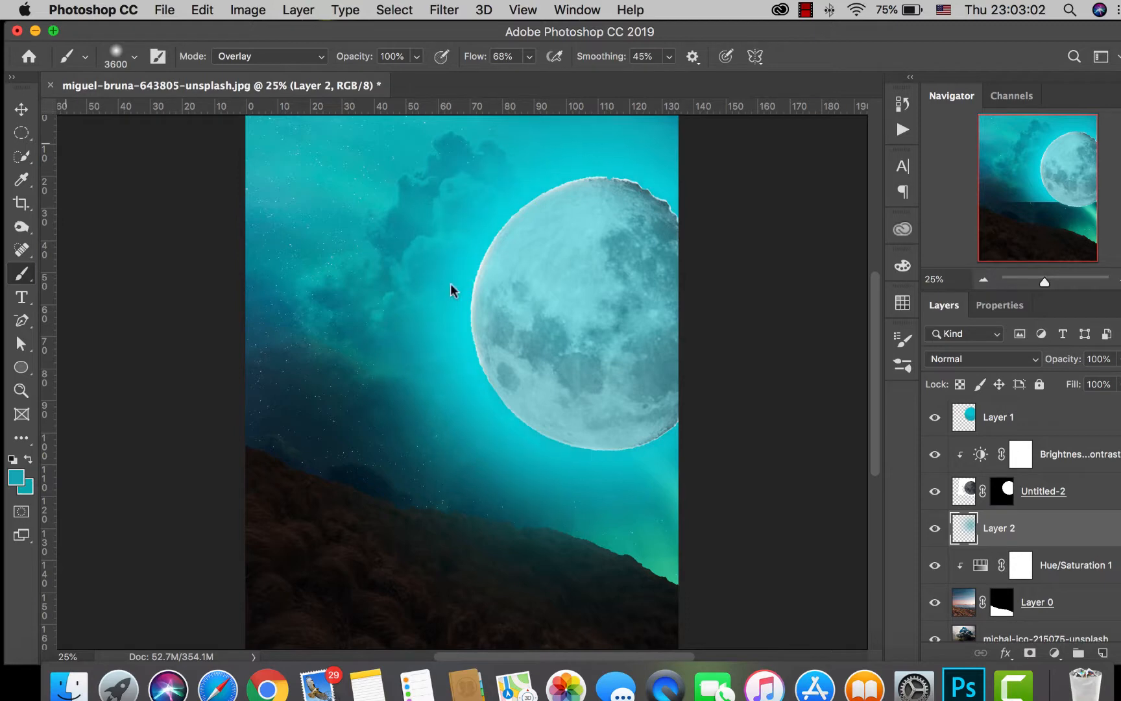
# Step: Scale the glow on Layer 2 to 92.03% and move it slightly right, and unlink the mask from moon layer Untitled-2
pyautogui.press('v')
pyautogui.press('super+t')
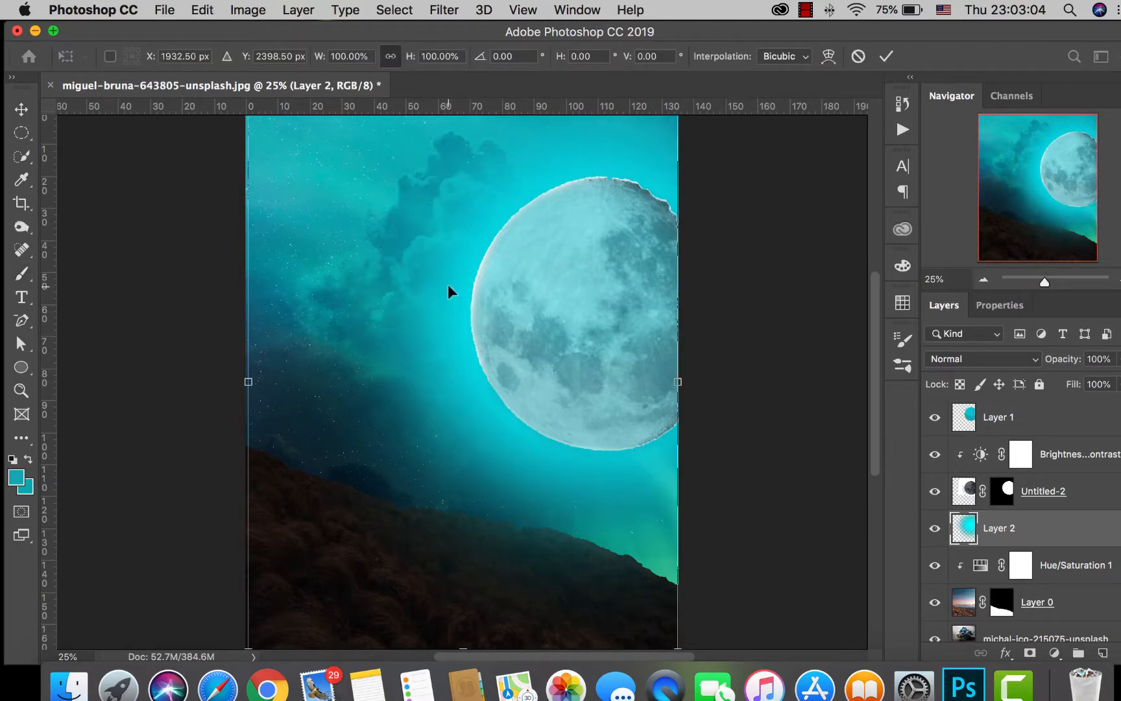
pyautogui.click(985, 281)
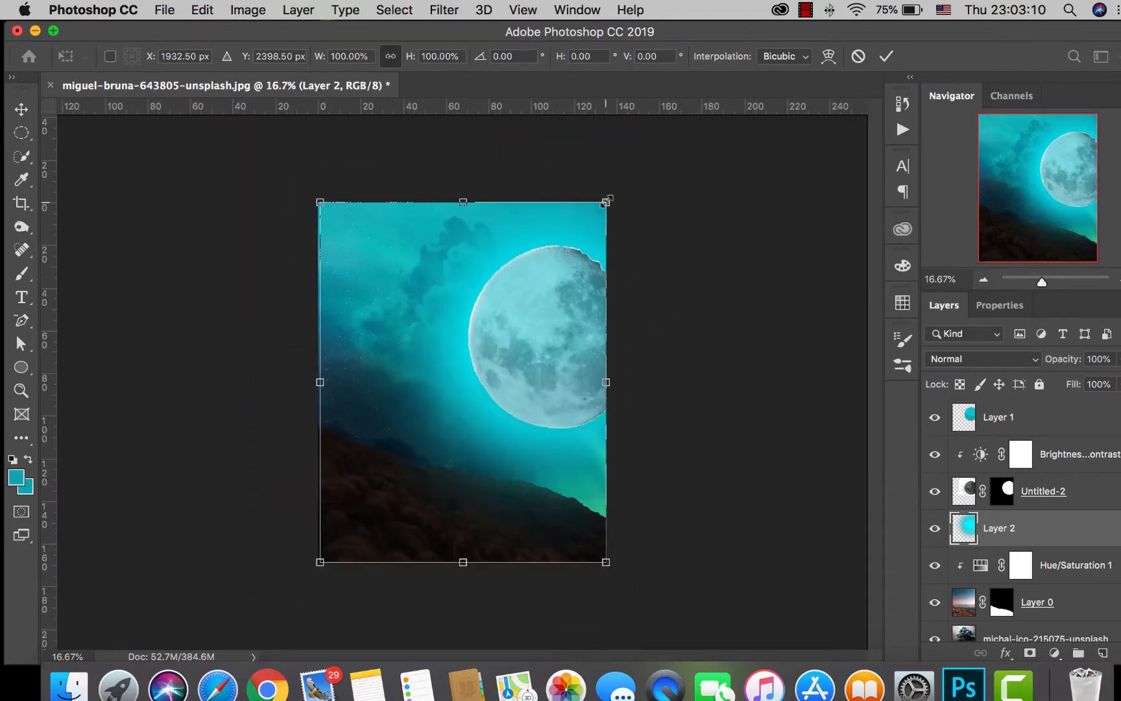
pyautogui.moveTo(606, 200); pyautogui.dragTo(599, 211)
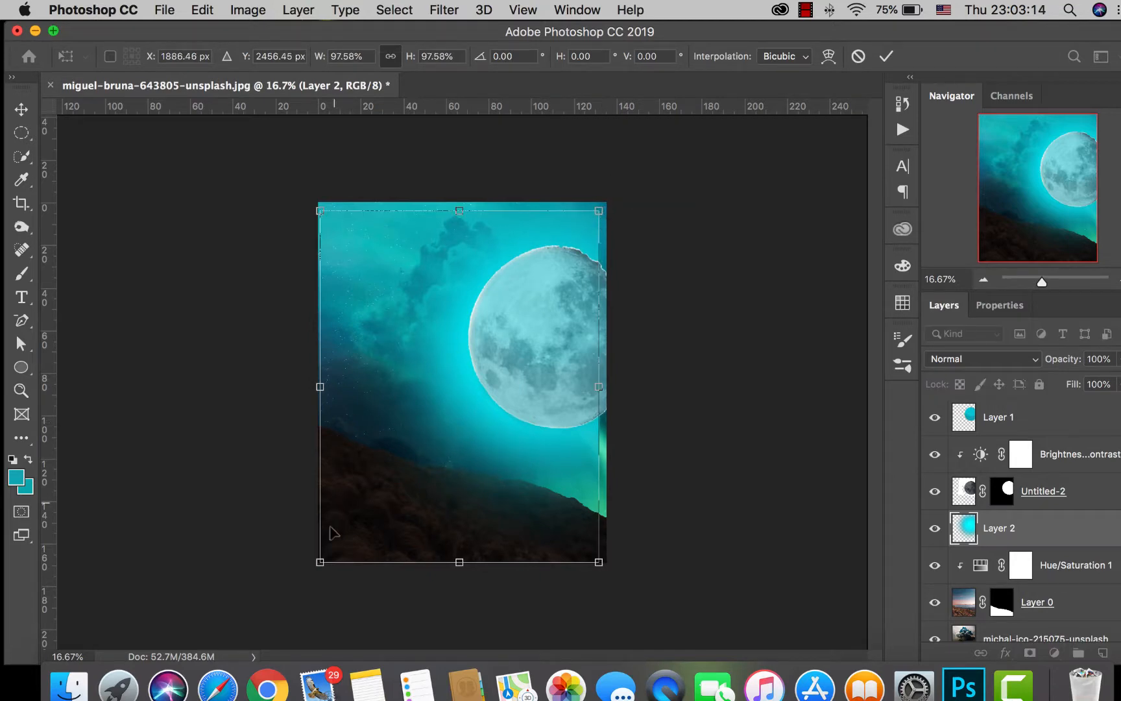
pyautogui.moveTo(318, 563); pyautogui.dragTo(336, 543)
pyautogui.moveTo(395, 412); pyautogui.dragTo(409, 415)
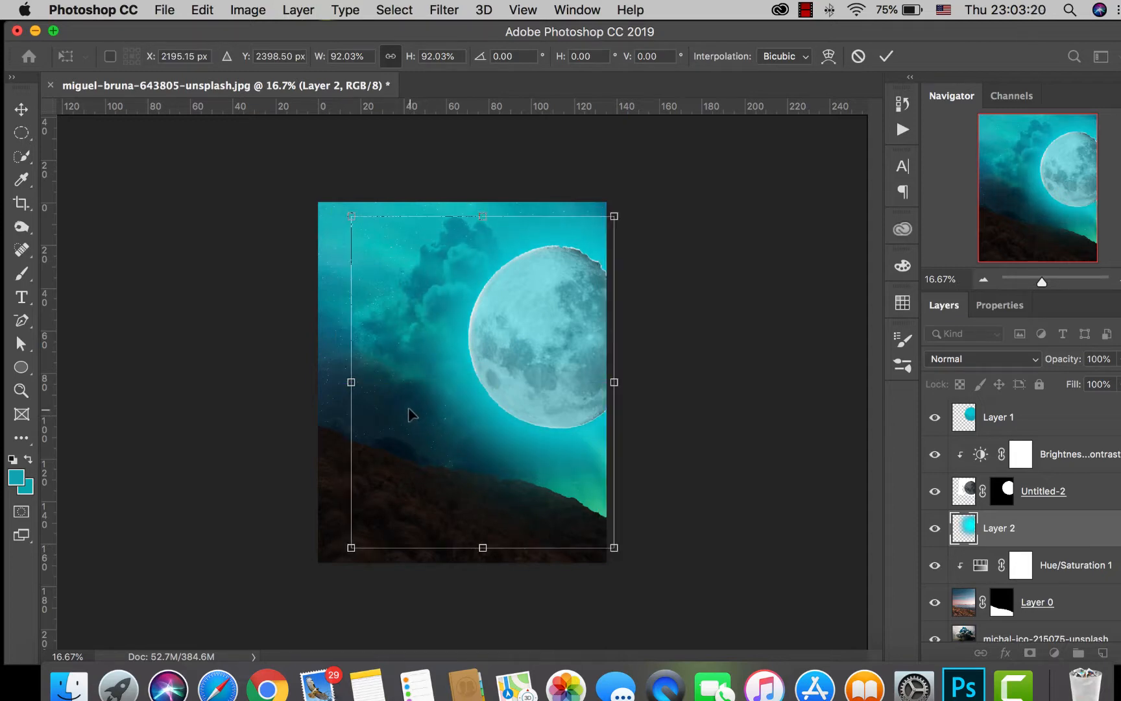
pyautogui.click(984, 491)
pyautogui.press('Return')
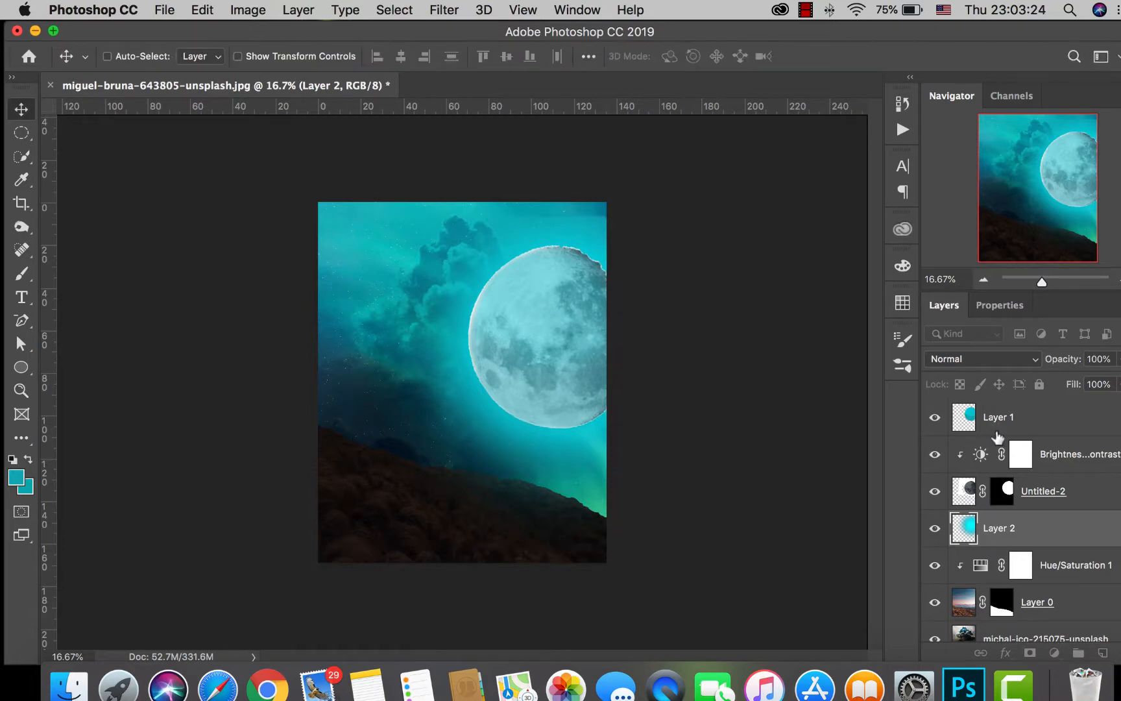
# Step: Shrink the Overlay-mode brush to 300 px and paint teal along the moon's lower and lower-left edge on Layer 1
pyautogui.click(998, 434)
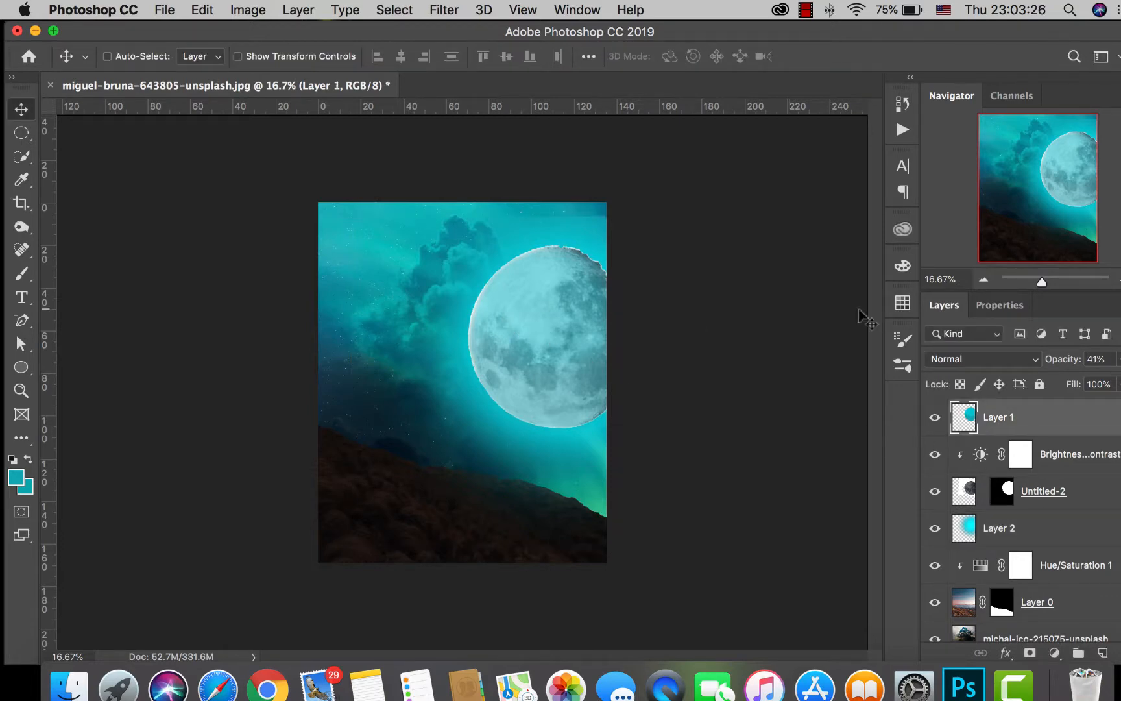
pyautogui.press('super+equal')
pyautogui.press('super+equal')
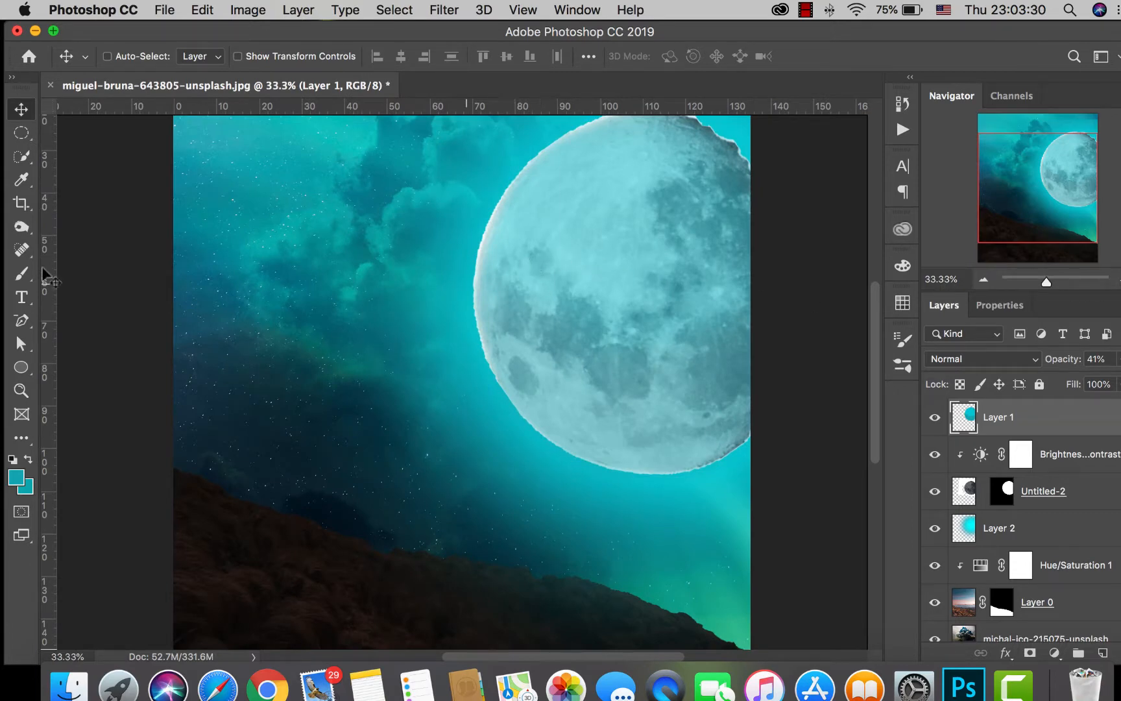
pyautogui.click(21, 273)
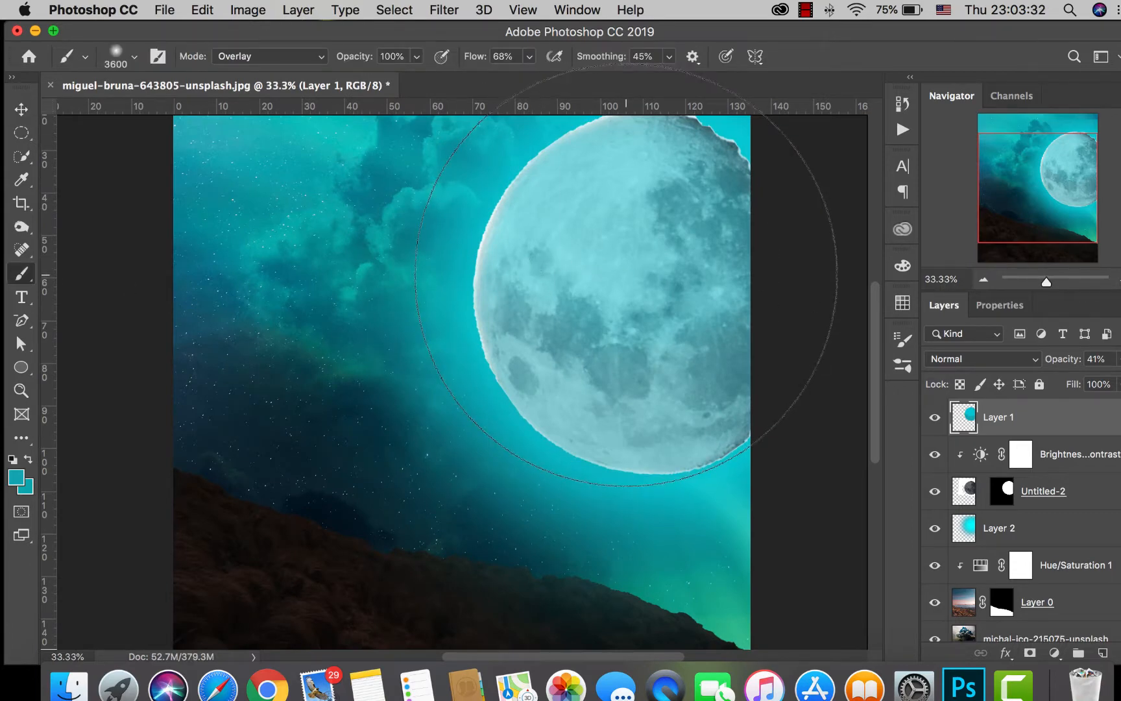
pyautogui.press('[')
pyautogui.press('[')
pyautogui.press('[')
pyautogui.press('[')
pyautogui.press('[')
pyautogui.press('[')
pyautogui.press('[')
pyautogui.press('[')
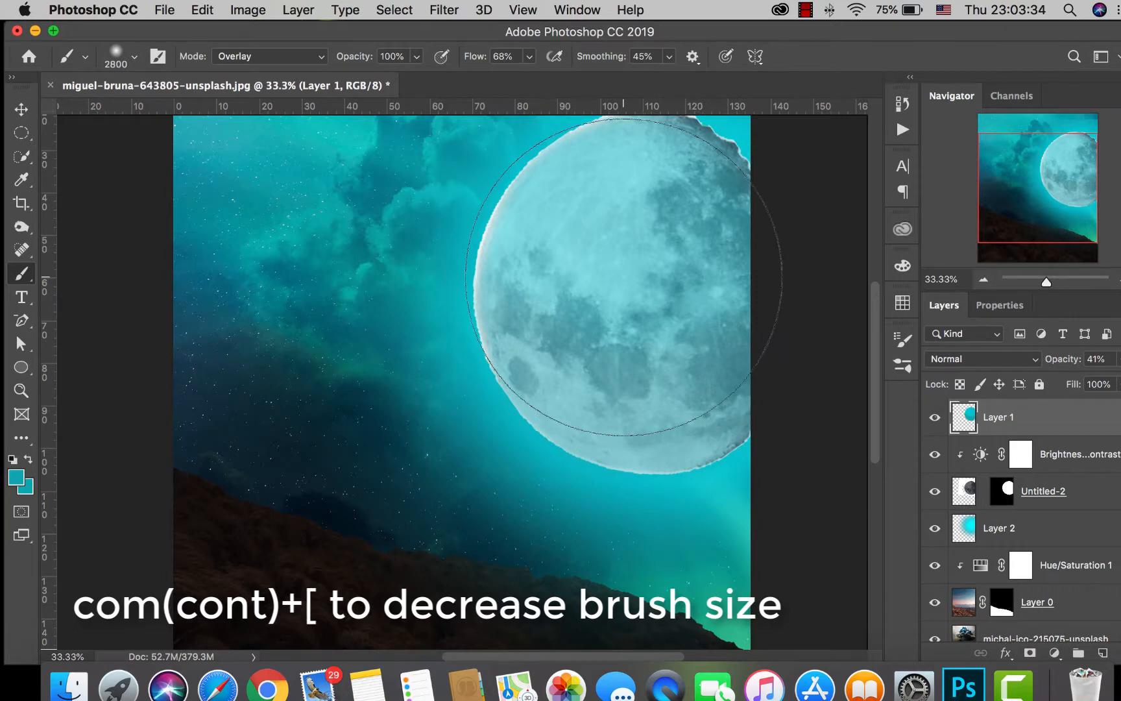
pyautogui.press('[')
pyautogui.press('[')
pyautogui.press('[')
pyautogui.press('[')
pyautogui.press('[')
pyautogui.press('[')
pyautogui.press('[')
pyautogui.press('[')
pyautogui.press('[')
pyautogui.press('[')
pyautogui.press('[')
pyautogui.press('[')
pyautogui.press('[')
pyautogui.press('[')
pyautogui.press('[')
pyautogui.press('[')
pyautogui.press('[')
pyautogui.press('[')
pyautogui.press('[')
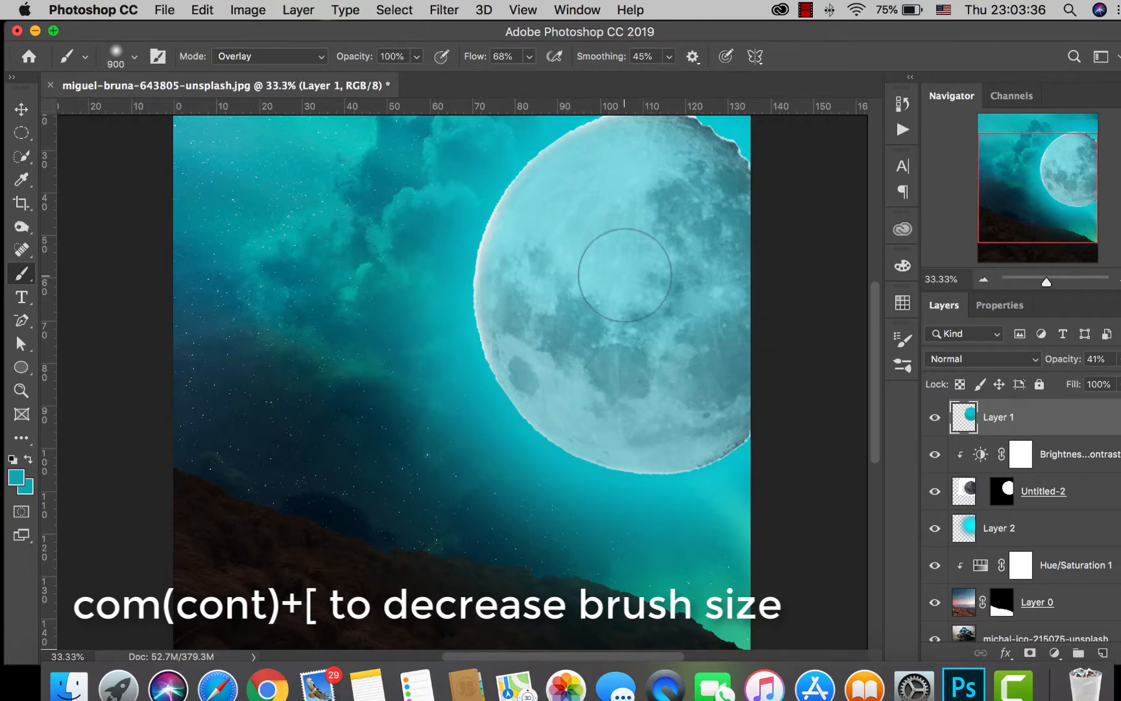
pyautogui.press('[')
pyautogui.press('[')
pyautogui.press('[')
pyautogui.press('[')
pyautogui.press('[')
pyautogui.press('[')
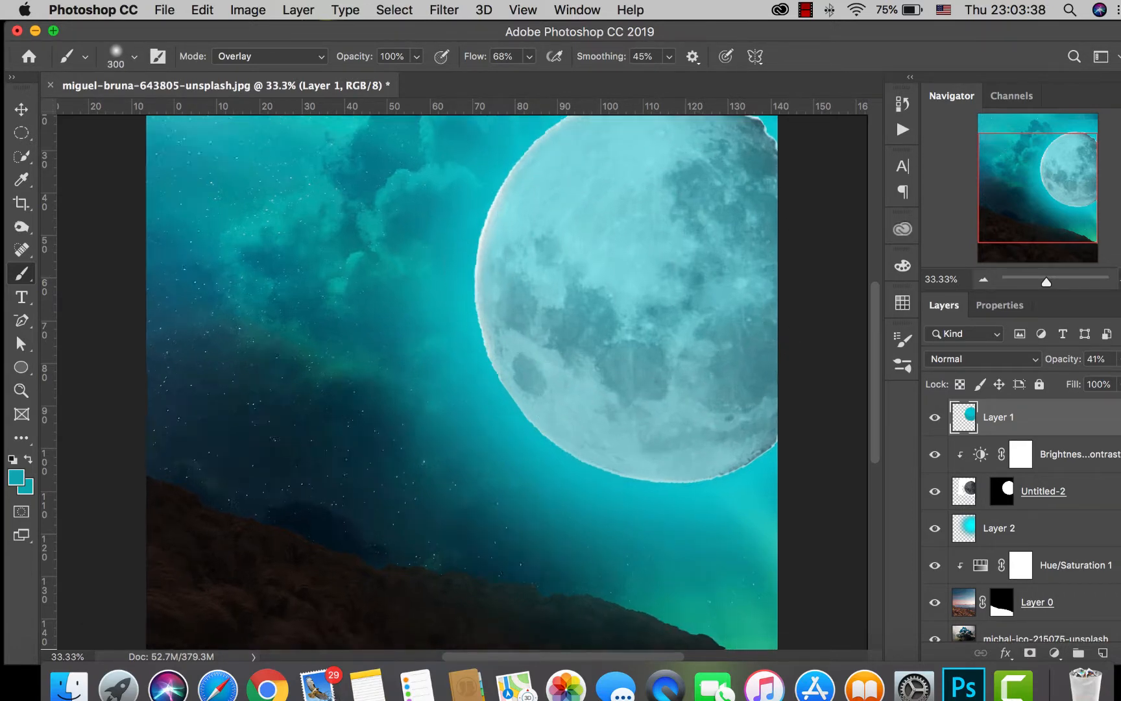
pyautogui.press('super+equal')
pyautogui.press('super+equal')
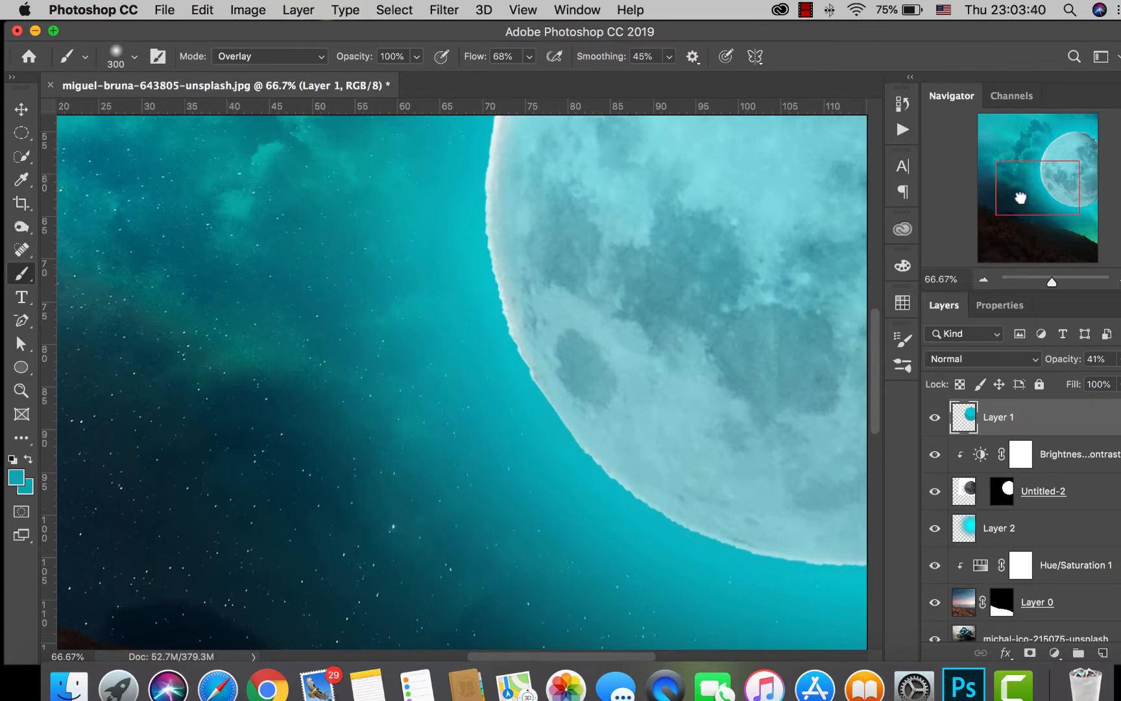
pyautogui.moveTo(1020, 197); pyautogui.dragTo(1039, 204)
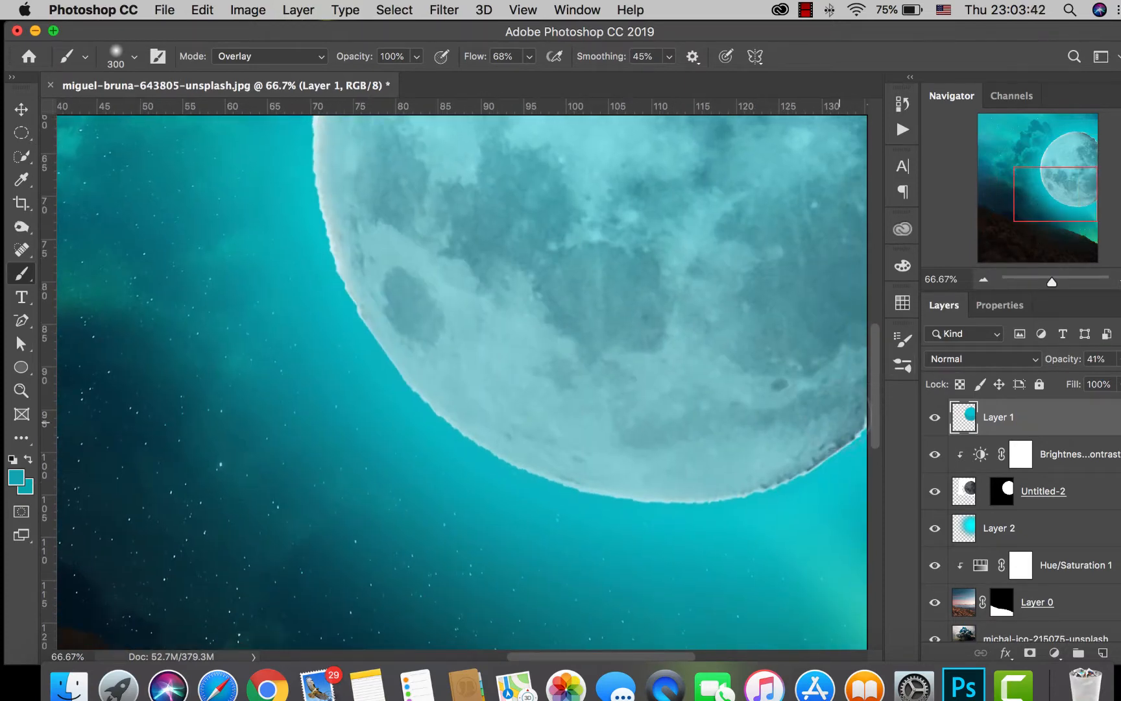
pyautogui.moveTo(781, 440)
pyautogui.mouseDown()
pyautogui.moveTo(713, 466)
pyautogui.moveTo(621, 448)
pyautogui.mouseUp()
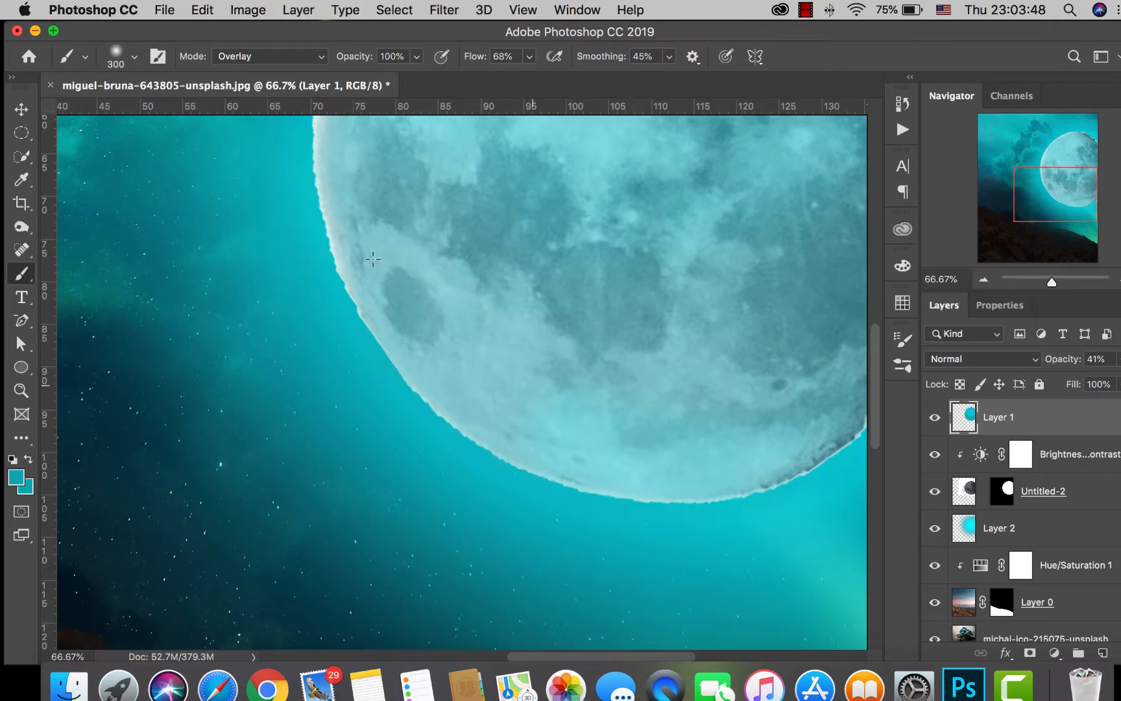
pyautogui.moveTo(372, 259); pyautogui.dragTo(361, 247)
pyautogui.click(349, 157)
pyautogui.moveTo(347, 170)
pyautogui.mouseDown()
pyautogui.moveTo(331, 242)
pyautogui.moveTo(342, 269)
pyautogui.mouseUp()
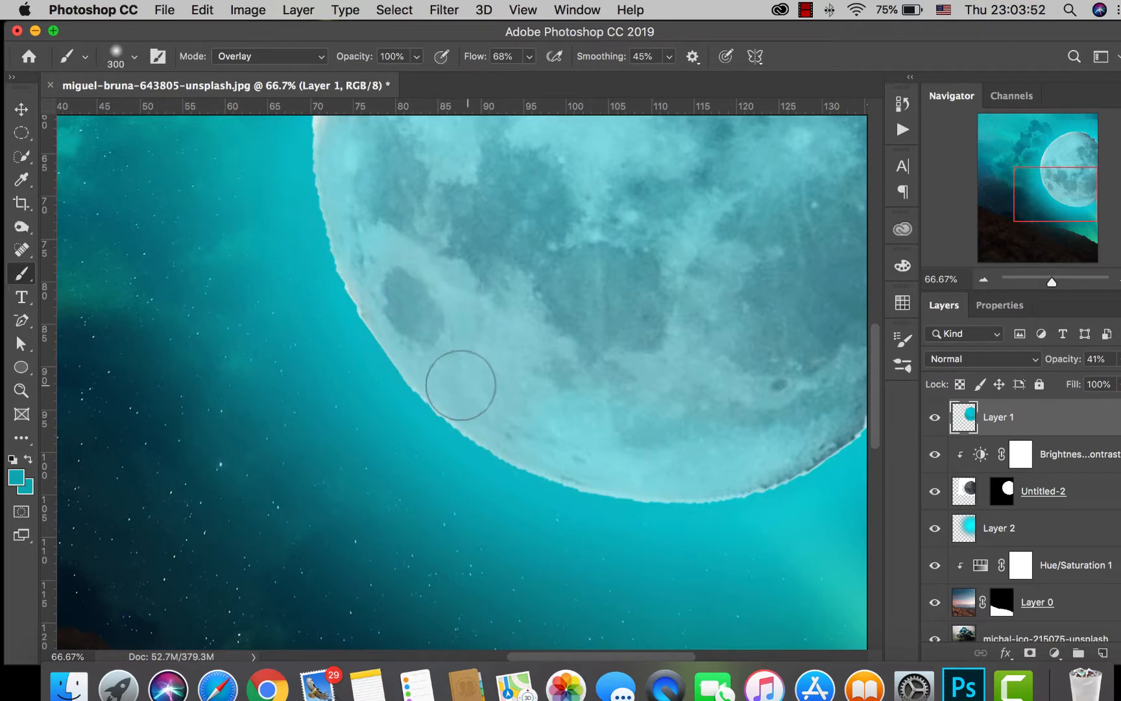
pyautogui.moveTo(460, 384); pyautogui.dragTo(461, 391)
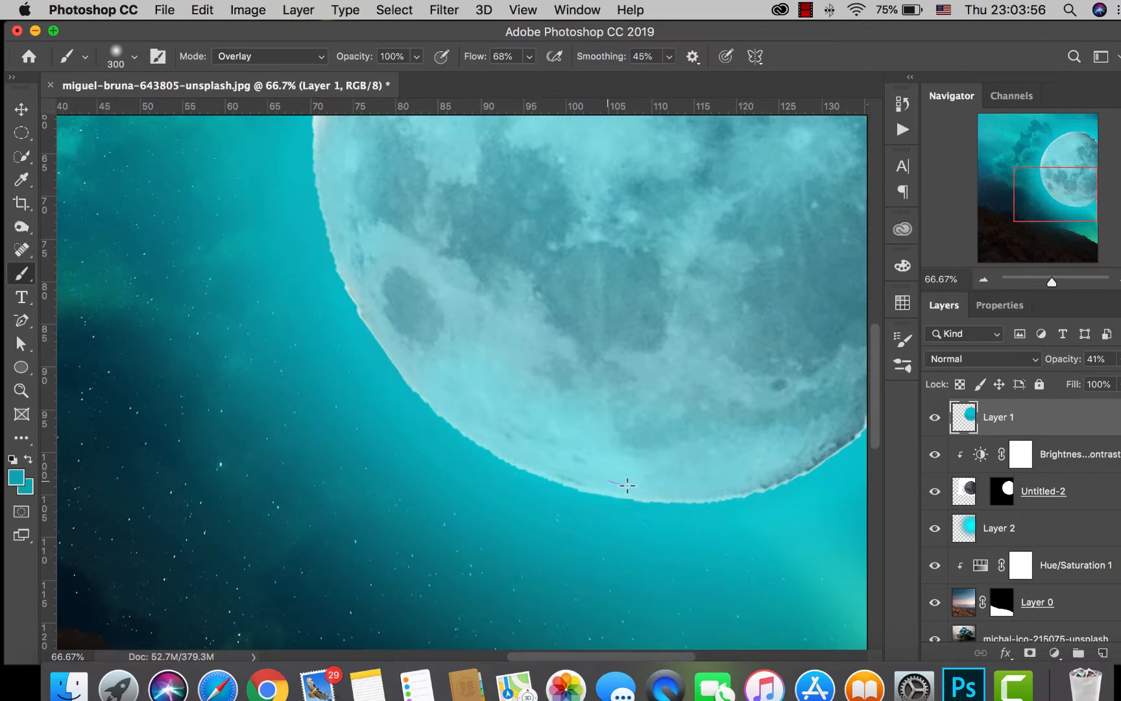
# Step: Paint teal along the moon's left, upper-left and top edge on Layer 1 with the 300 px Overlay brush
pyautogui.moveTo(1060, 189); pyautogui.dragTo(1052, 164)
pyautogui.moveTo(416, 326); pyautogui.dragTo(388, 433)
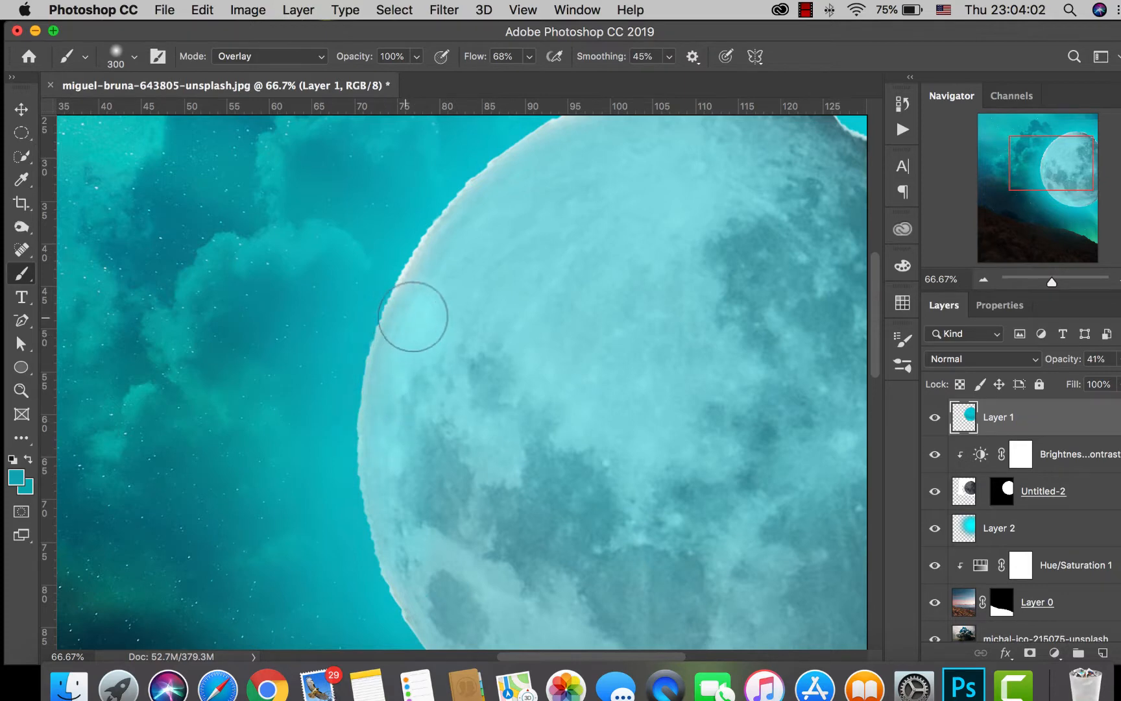
pyautogui.moveTo(415, 315)
pyautogui.mouseDown()
pyautogui.moveTo(429, 266)
pyautogui.moveTo(523, 171)
pyautogui.mouseUp()
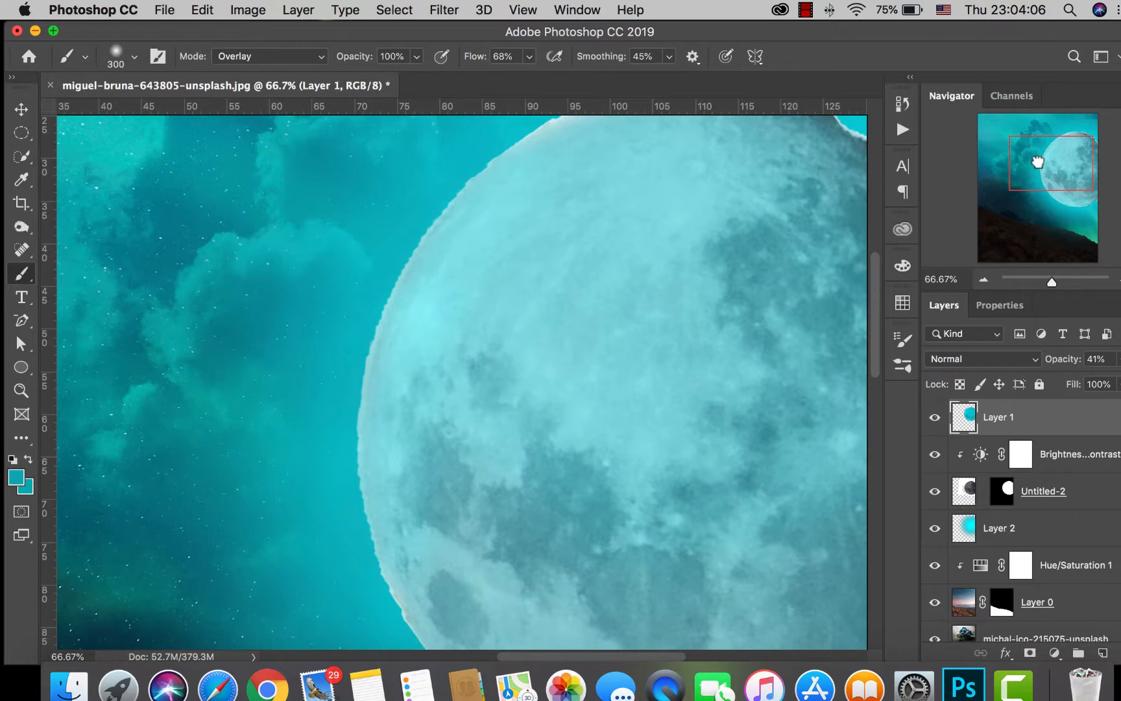
pyautogui.moveTo(1033, 155); pyautogui.dragTo(1048, 140)
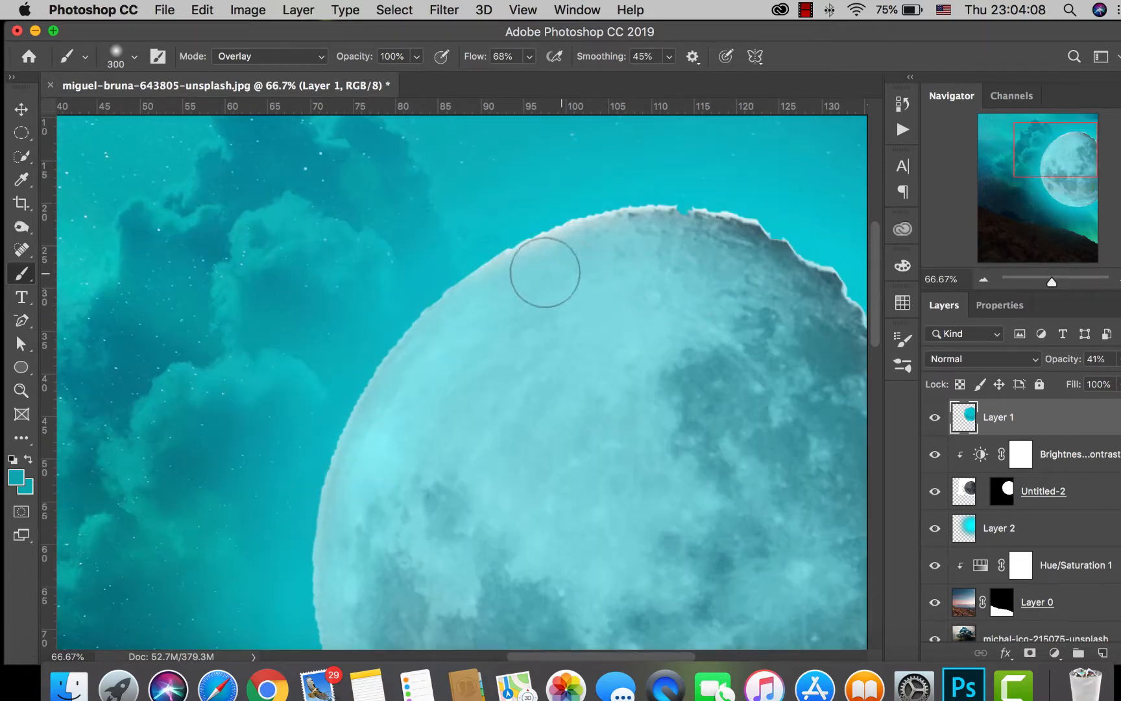
pyautogui.moveTo(572, 256)
pyautogui.mouseDown()
pyautogui.moveTo(654, 238)
pyautogui.moveTo(738, 241)
pyautogui.moveTo(815, 279)
pyautogui.moveTo(846, 328)
pyautogui.mouseUp()
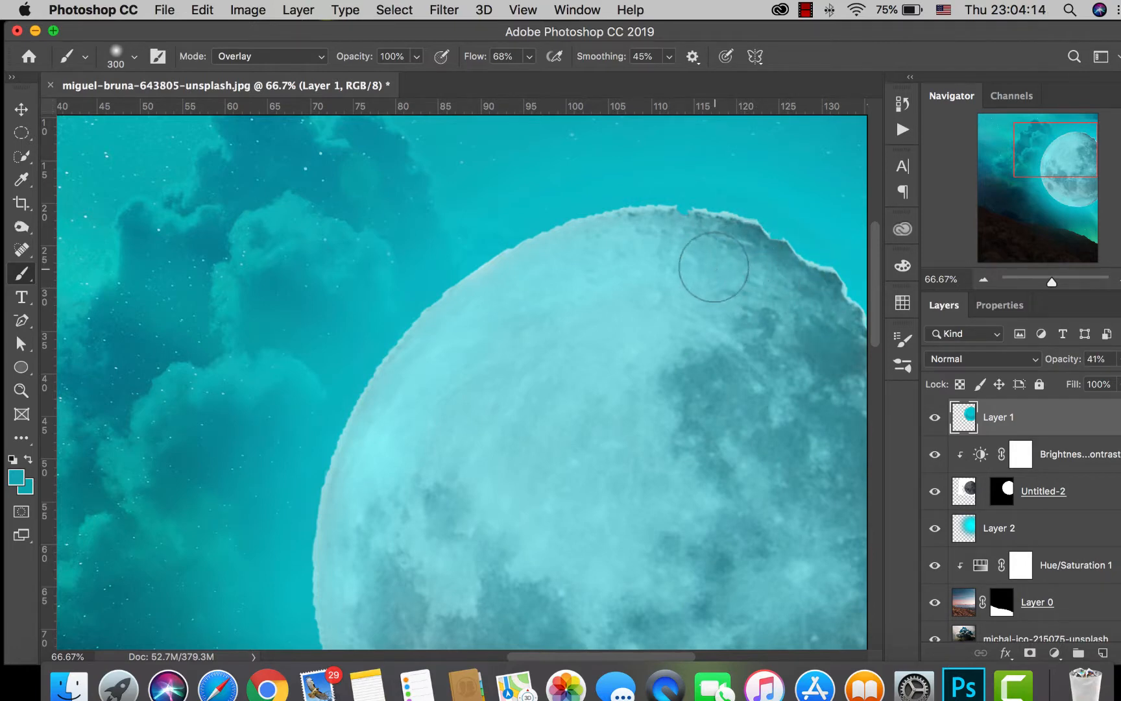
pyautogui.click(982, 280)
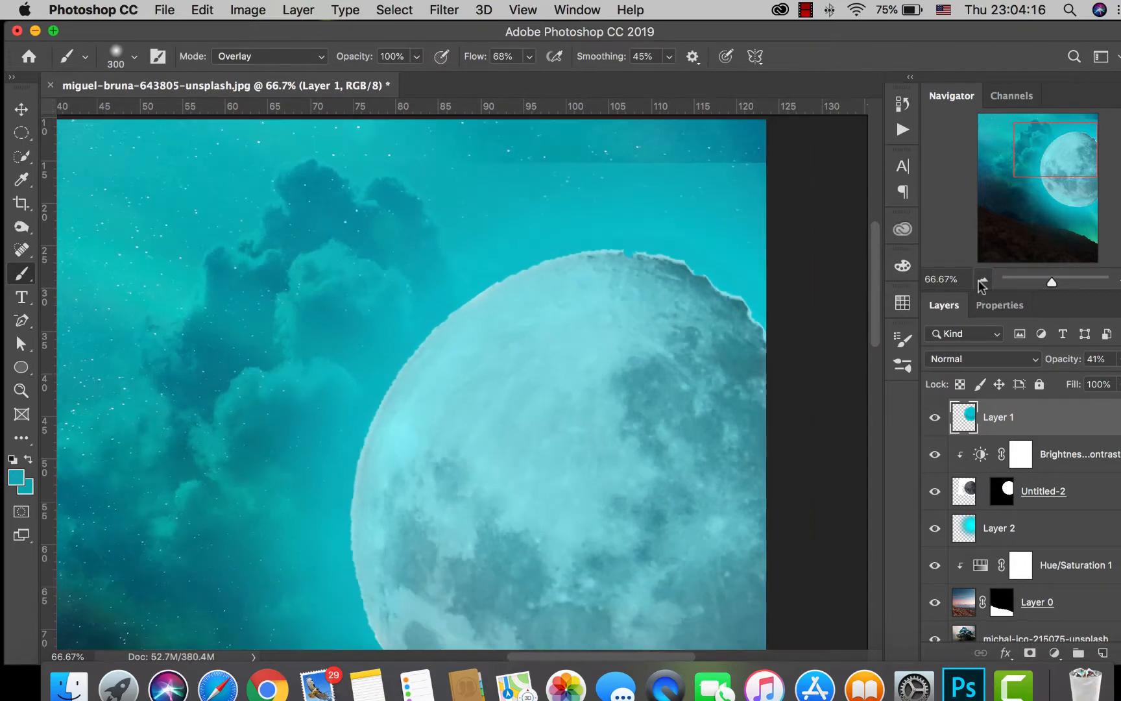
pyautogui.click(982, 282)
pyautogui.click(982, 282)
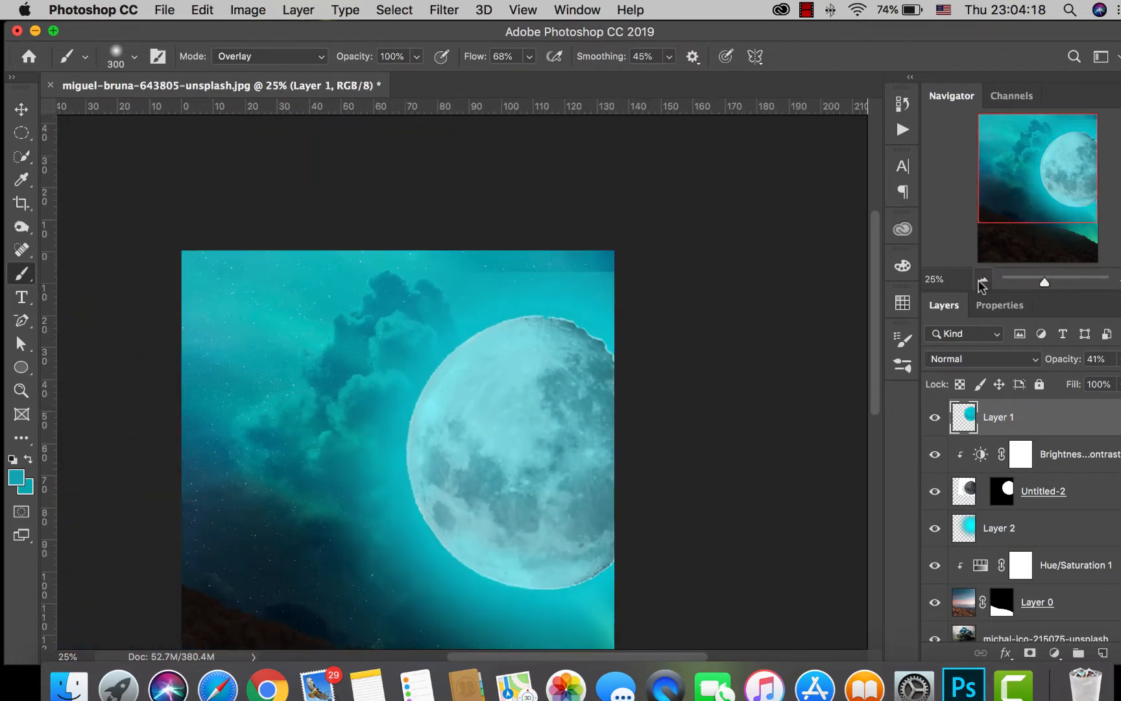
pyautogui.click(982, 282)
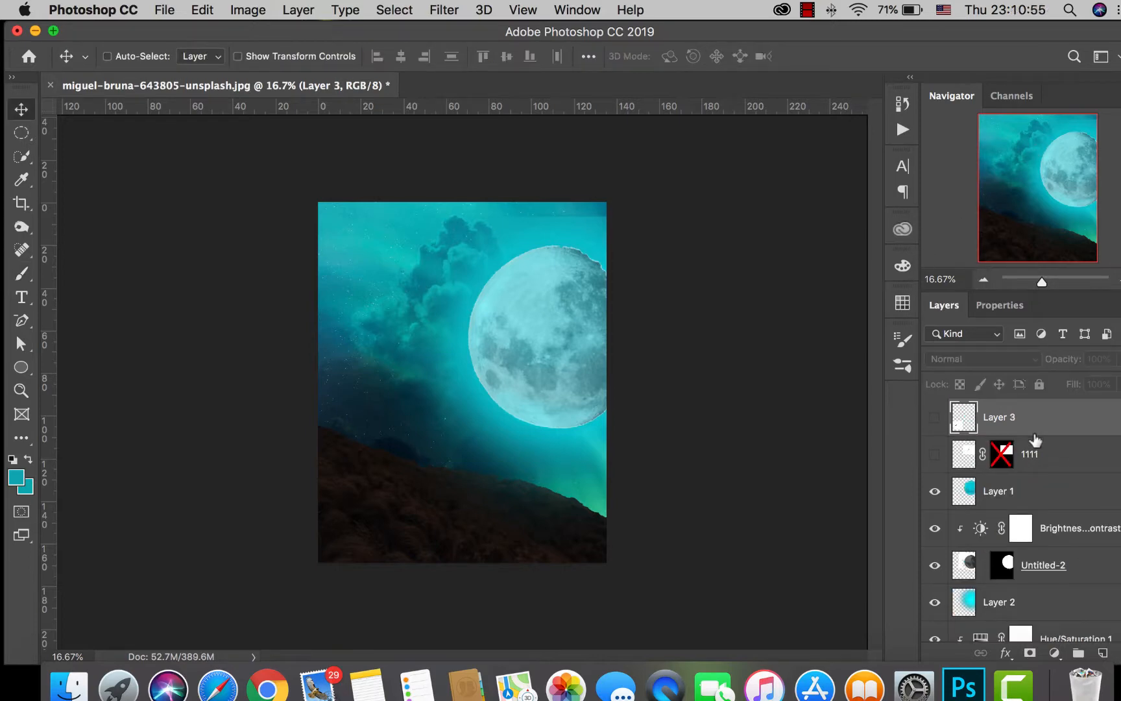
# Step: Delete the hidden layers Layer 3 and 1111, and place the bird file 1111.psd as an embedded object above Layer 1
pyautogui.press('BackSpace')
pyautogui.press('BackSpace')
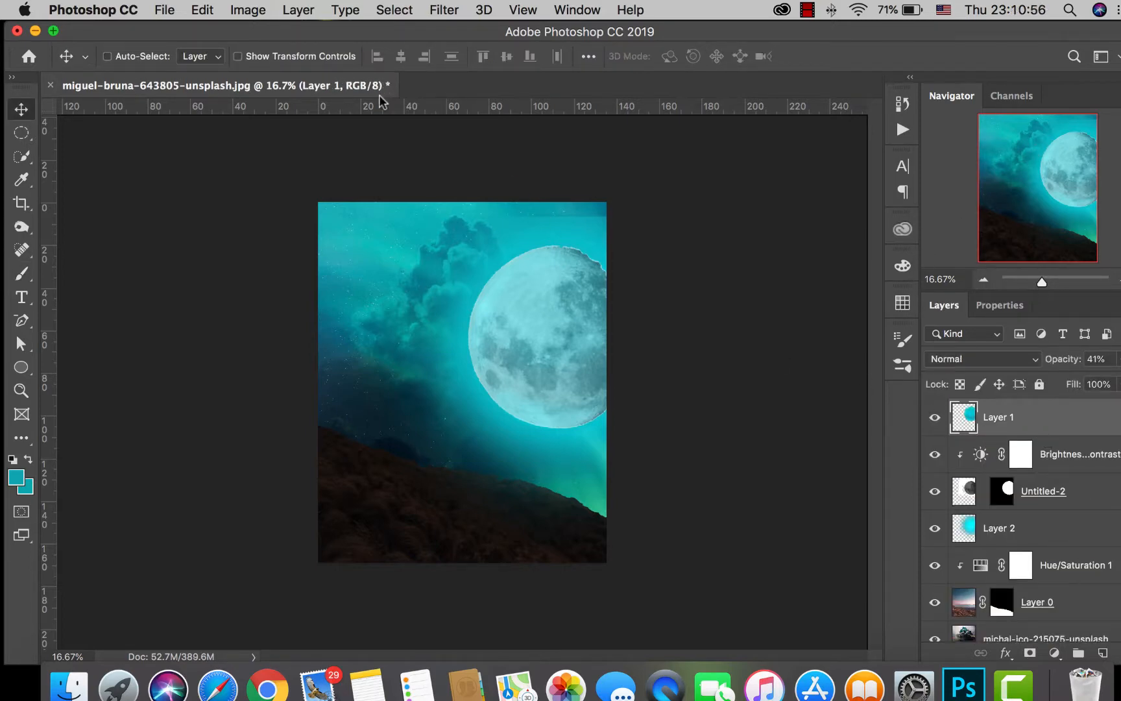
pyautogui.click(164, 10)
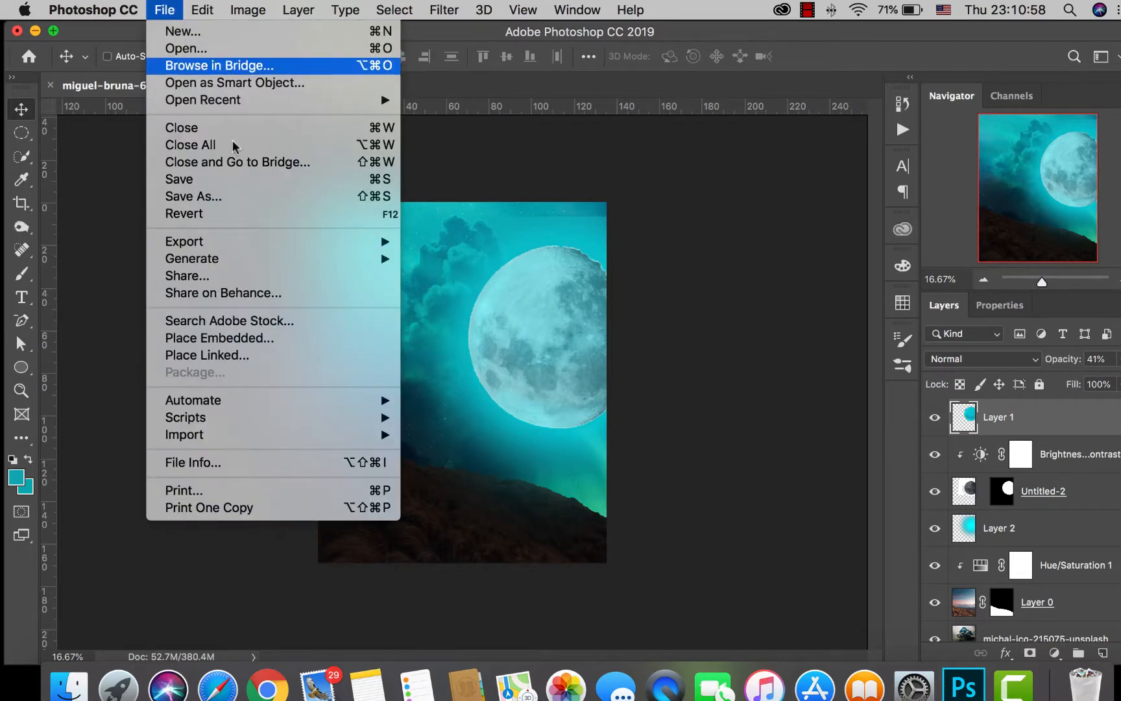
pyautogui.click(273, 338)
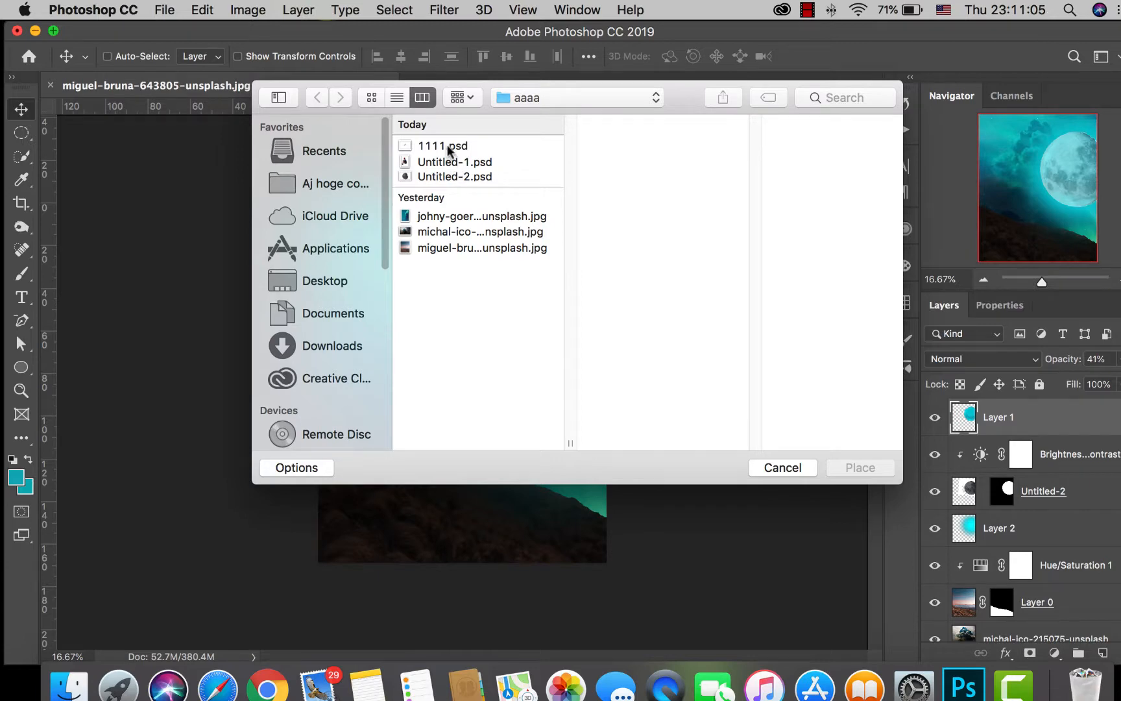
pyautogui.click(446, 145)
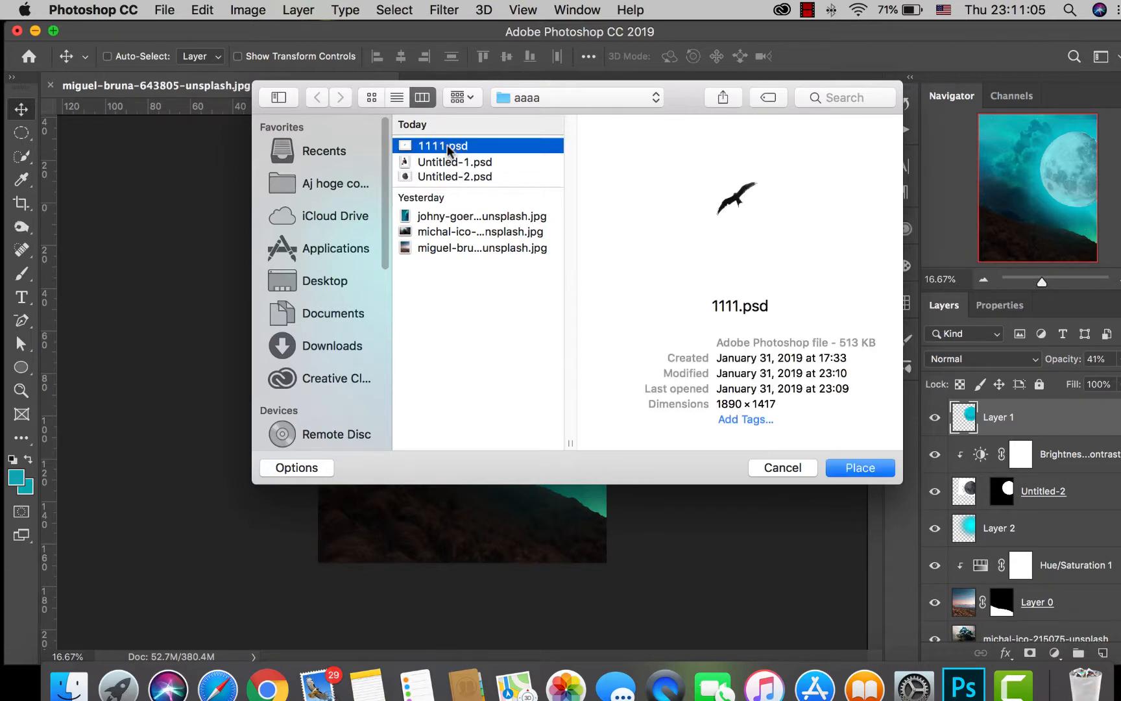
pyautogui.click(869, 467)
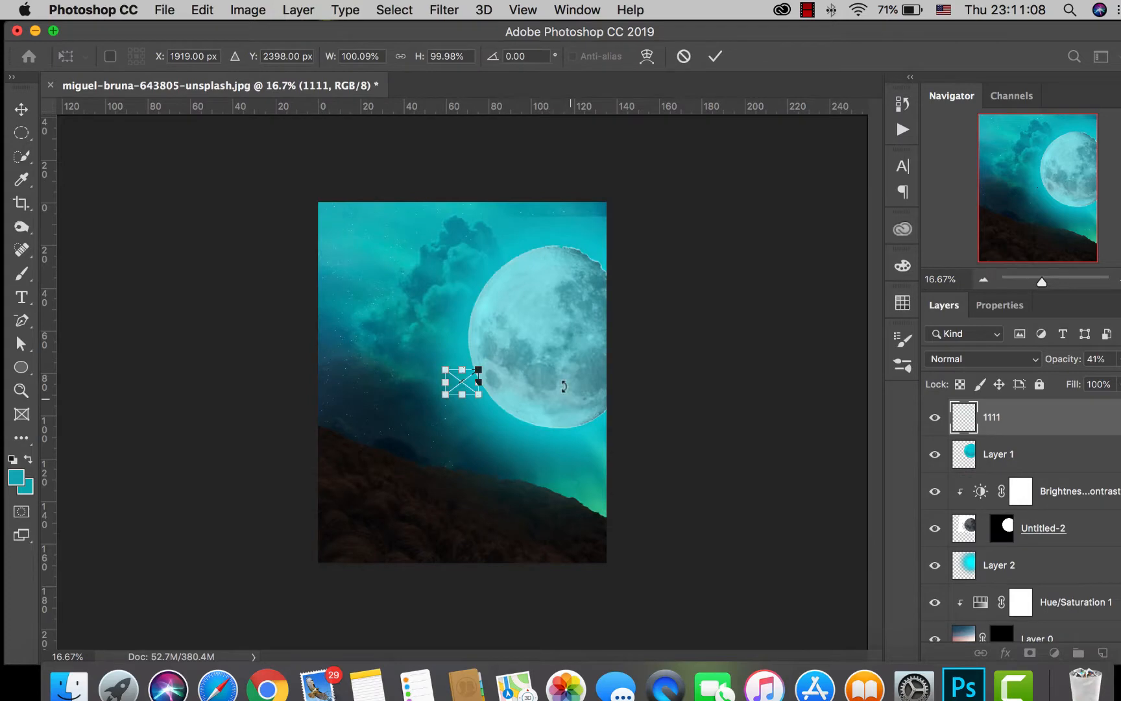
# Step: Enlarge the placed bird to more than 435% and position it over the middle of the moon
pyautogui.moveTo(462, 386); pyautogui.dragTo(634, 429)
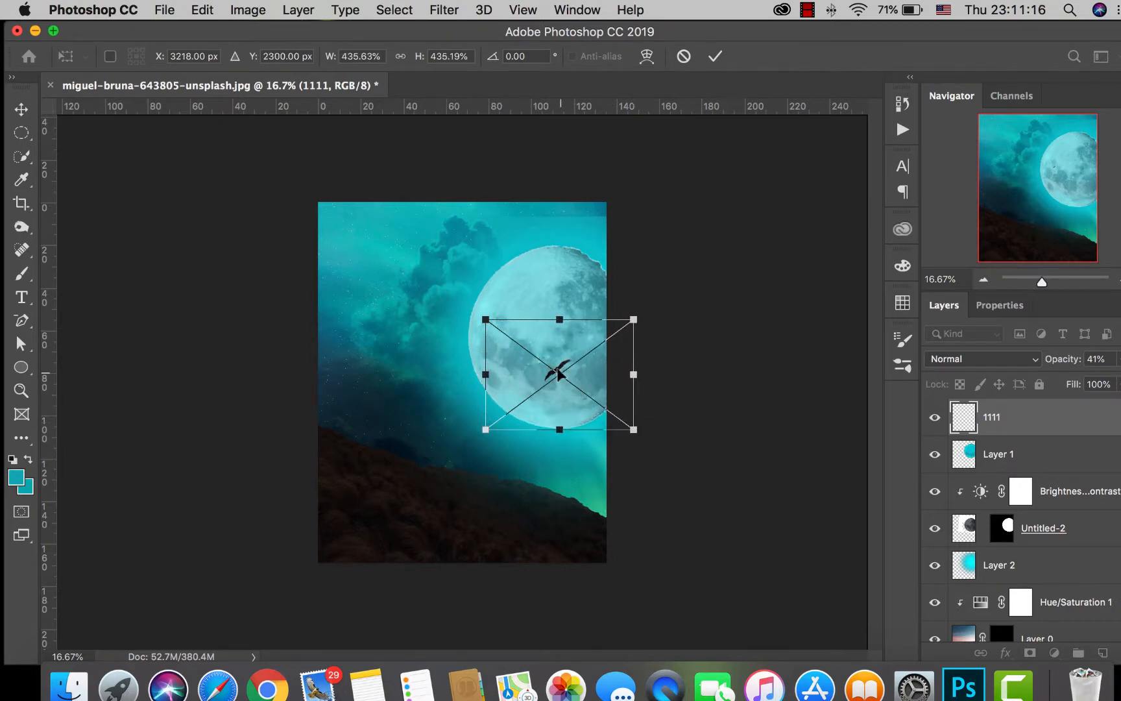
pyautogui.moveTo(557, 371); pyautogui.dragTo(539, 325)
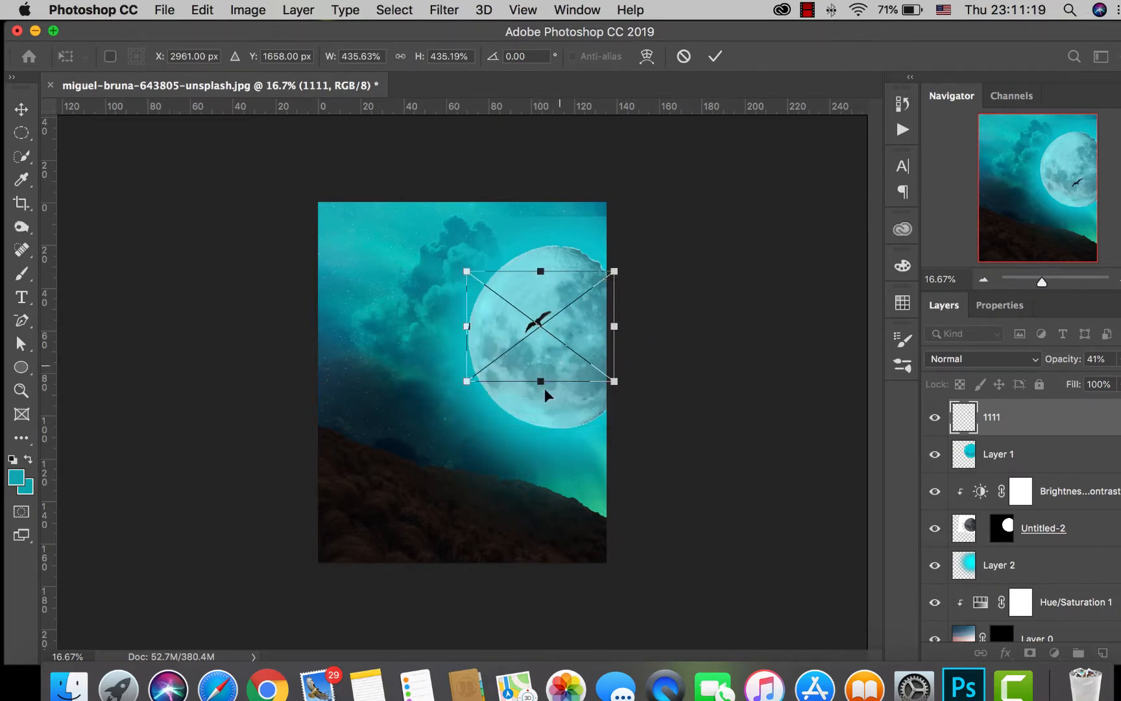
pyautogui.moveTo(466, 381); pyautogui.dragTo(458, 410)
pyautogui.moveTo(527, 337); pyautogui.dragTo(549, 342)
pyautogui.click(715, 56)
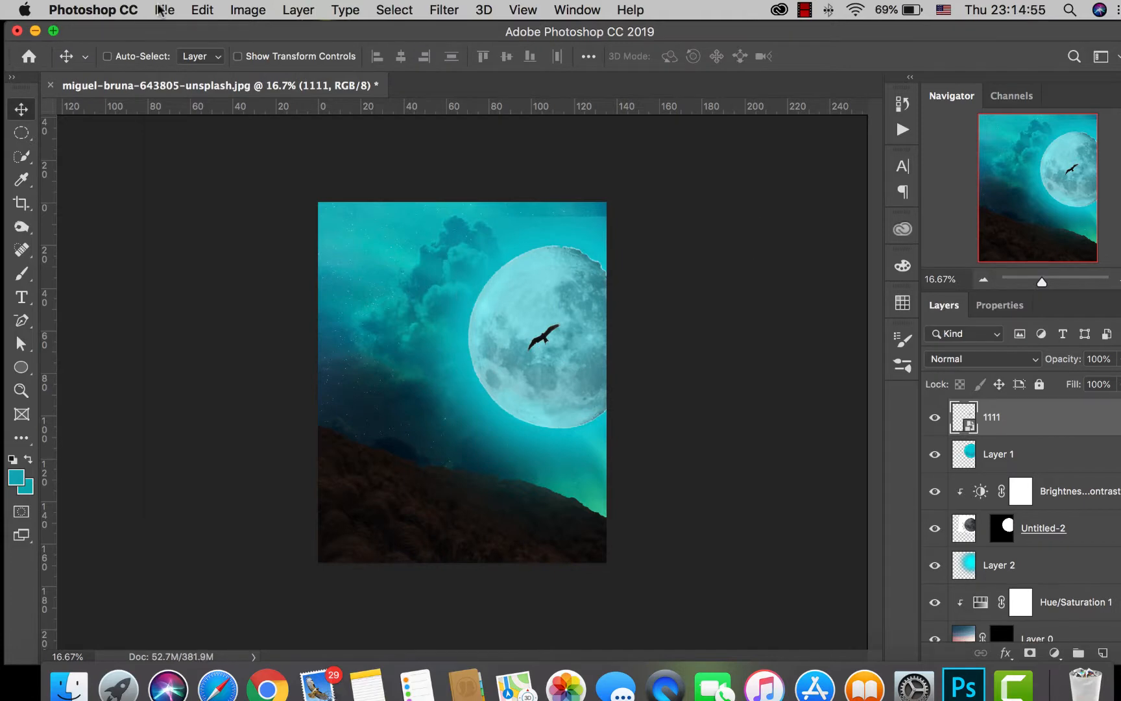
# Step: Place the tree file Untitled-1.psd as an embedded object above the bird layer 1111
pyautogui.click(164, 10)
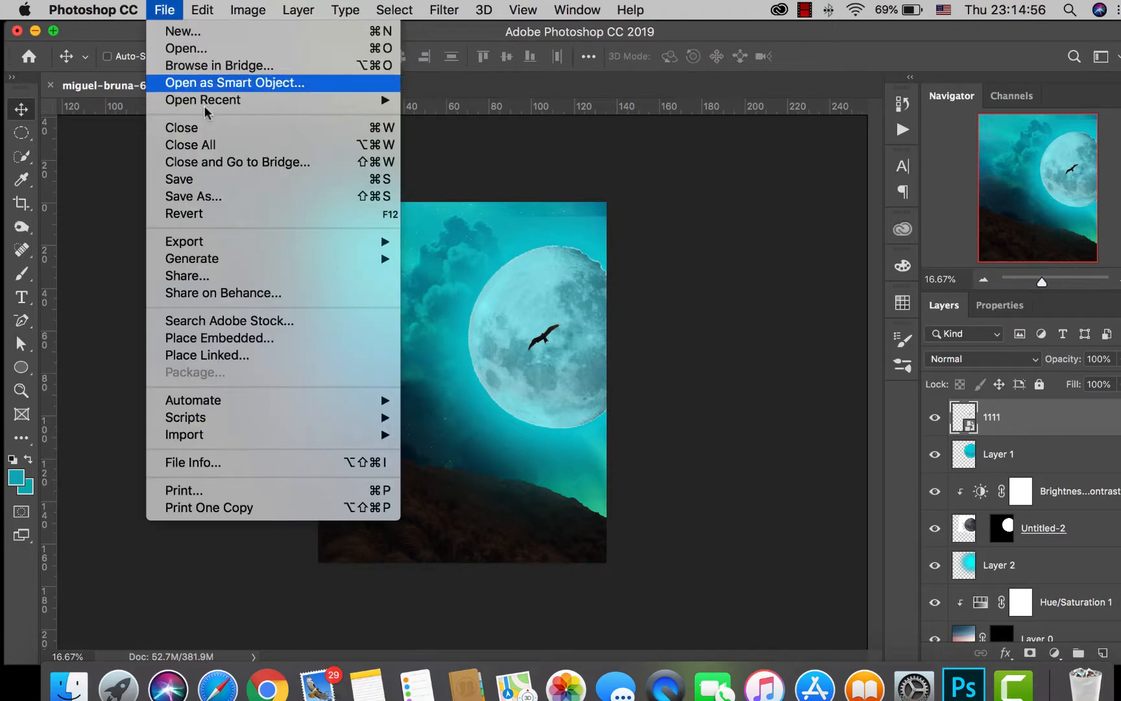
pyautogui.click(245, 338)
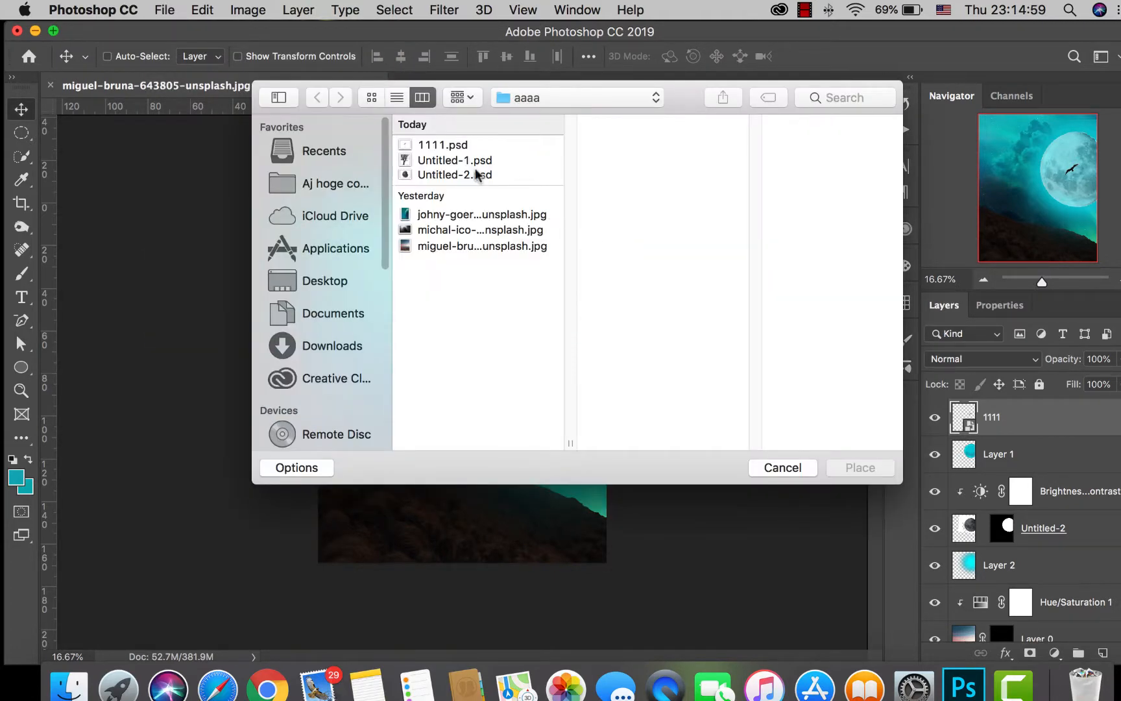
pyautogui.click(423, 162)
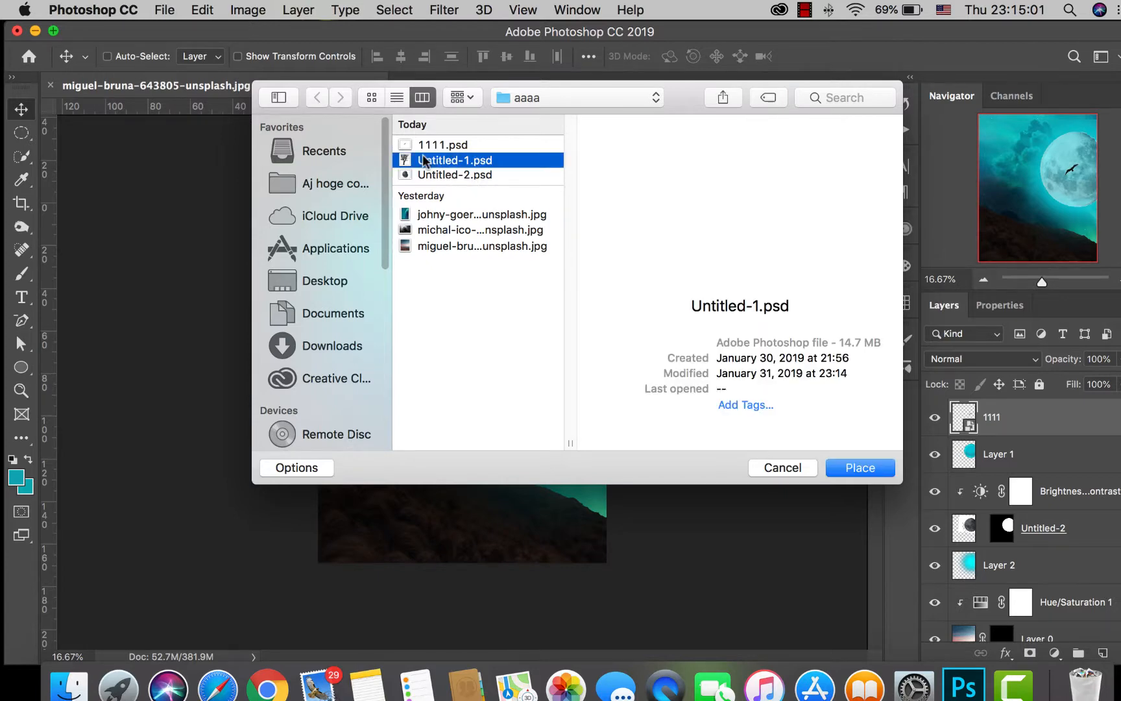
pyautogui.click(844, 468)
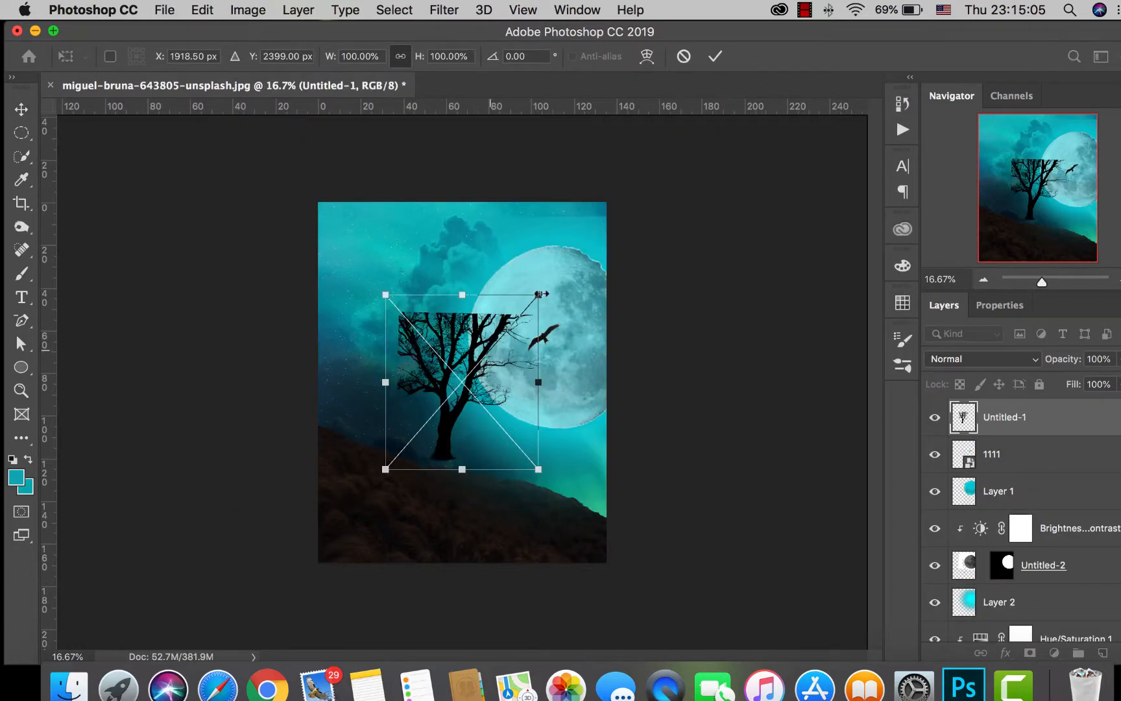
# Step: Enlarge the placed tree to about 196%, rotate it about 3° clockwise and stand it on the hill's left slope
pyautogui.moveTo(538, 294); pyautogui.dragTo(609, 213)
pyautogui.moveTo(384, 214); pyautogui.dragTo(278, 176)
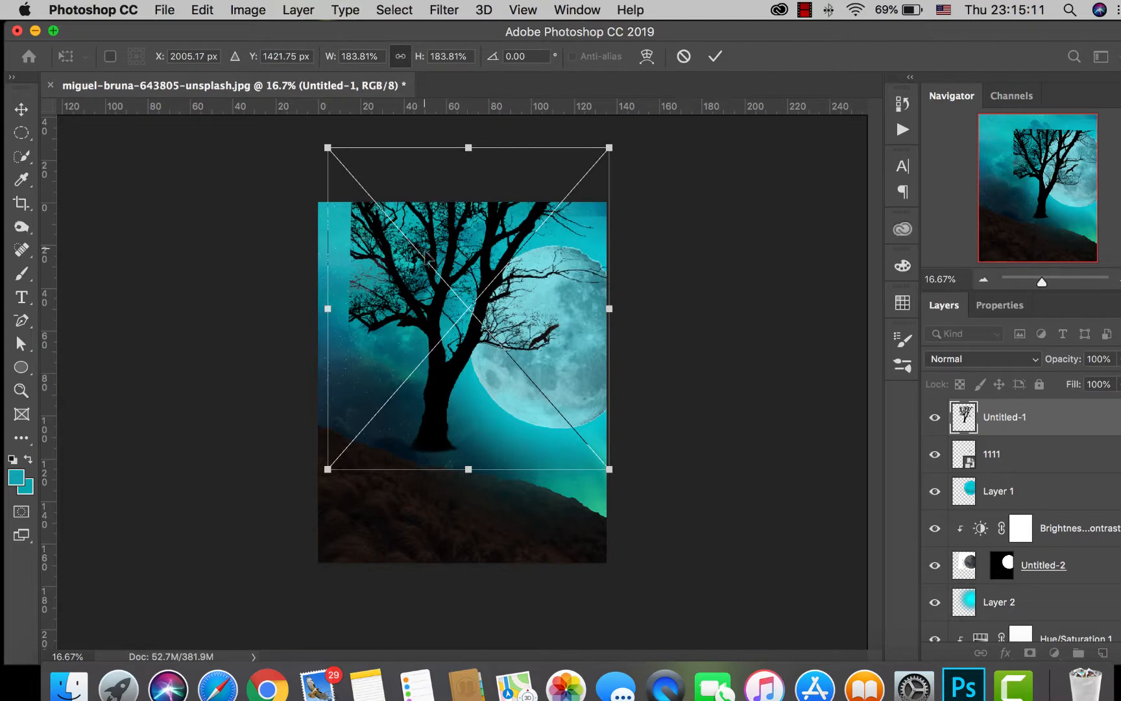
pyautogui.moveTo(438, 305); pyautogui.dragTo(431, 320)
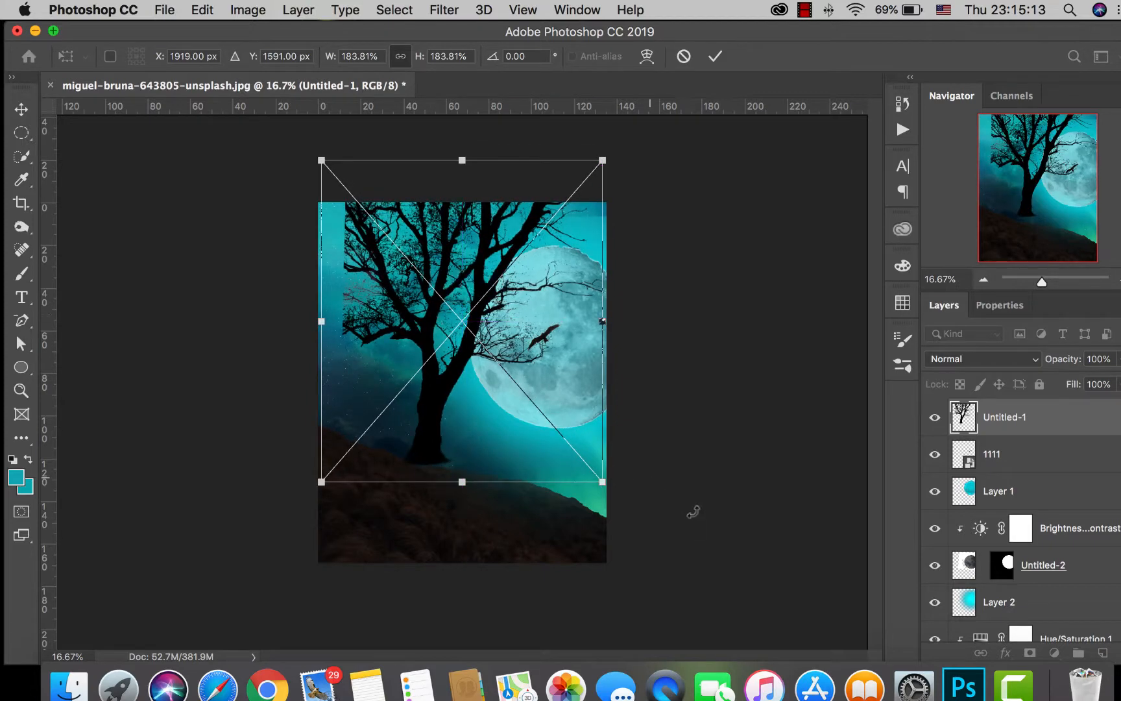
pyautogui.moveTo(637, 498); pyautogui.dragTo(634, 539)
pyautogui.moveTo(428, 399); pyautogui.dragTo(413, 413)
pyautogui.moveTo(598, 189); pyautogui.dragTo(619, 168)
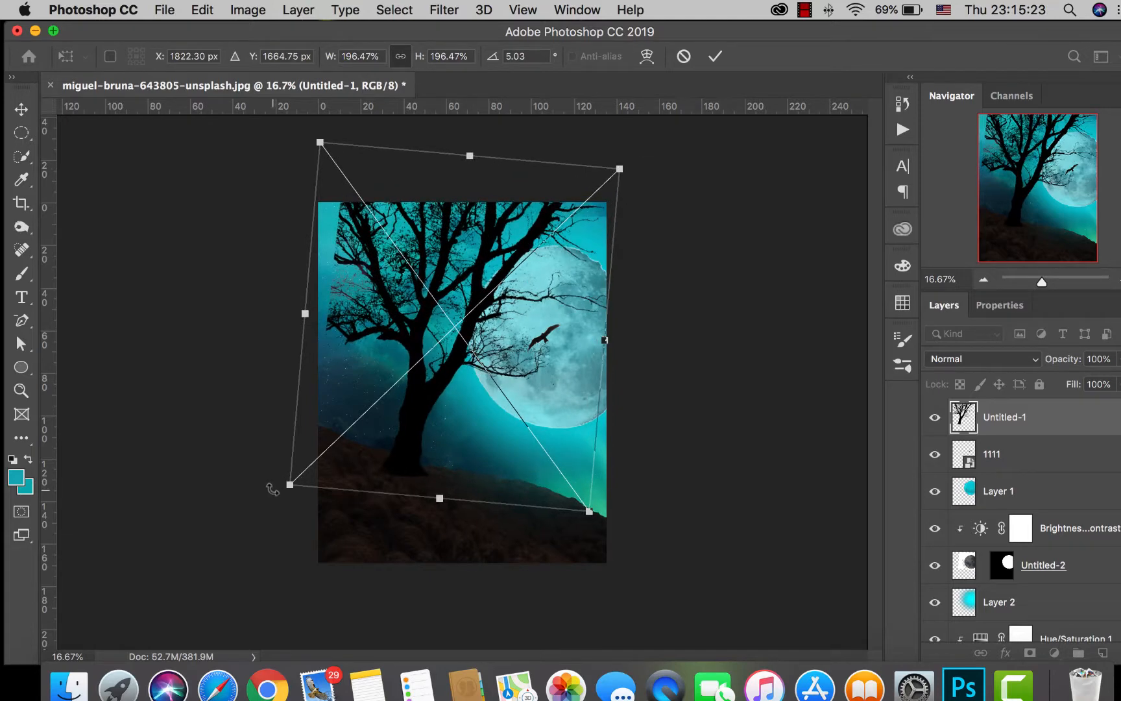
pyautogui.moveTo(275, 483); pyautogui.dragTo(275, 493)
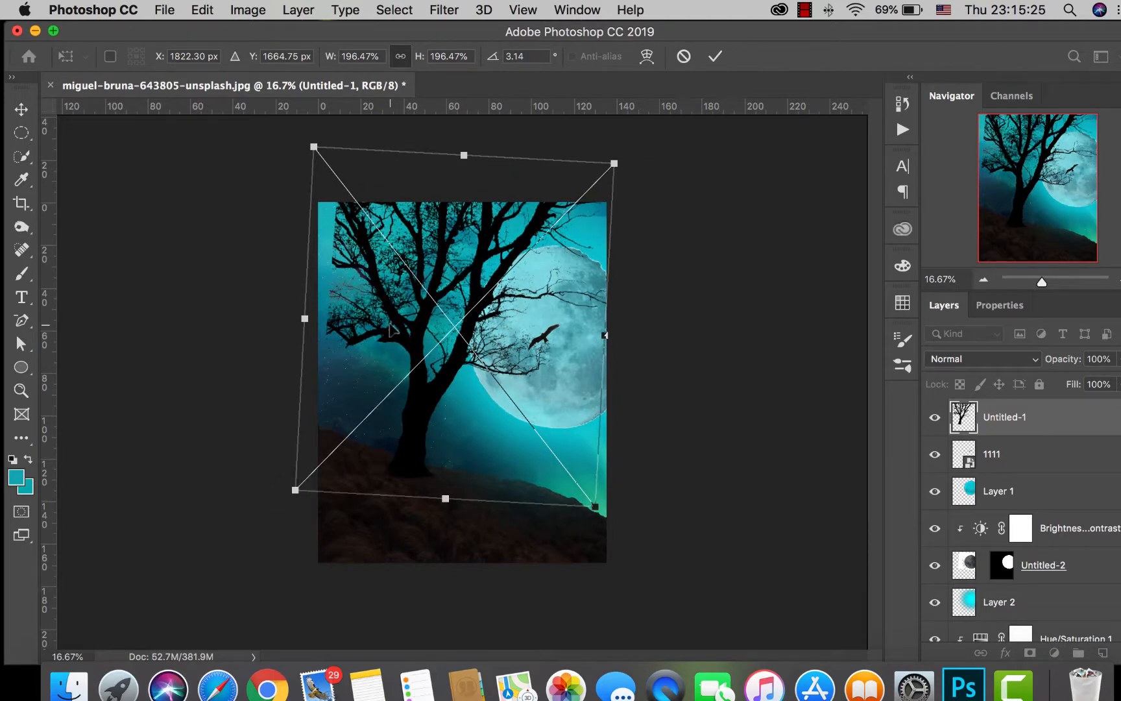
pyautogui.moveTo(392, 332); pyautogui.dragTo(374, 336)
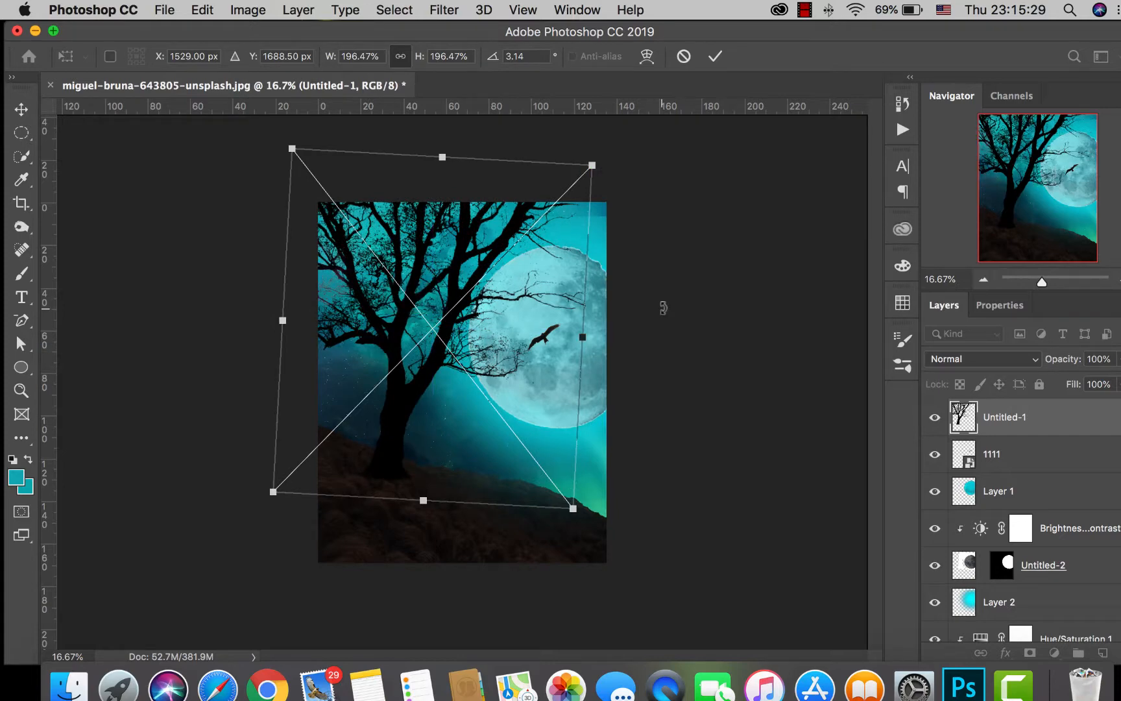
pyautogui.click(716, 59)
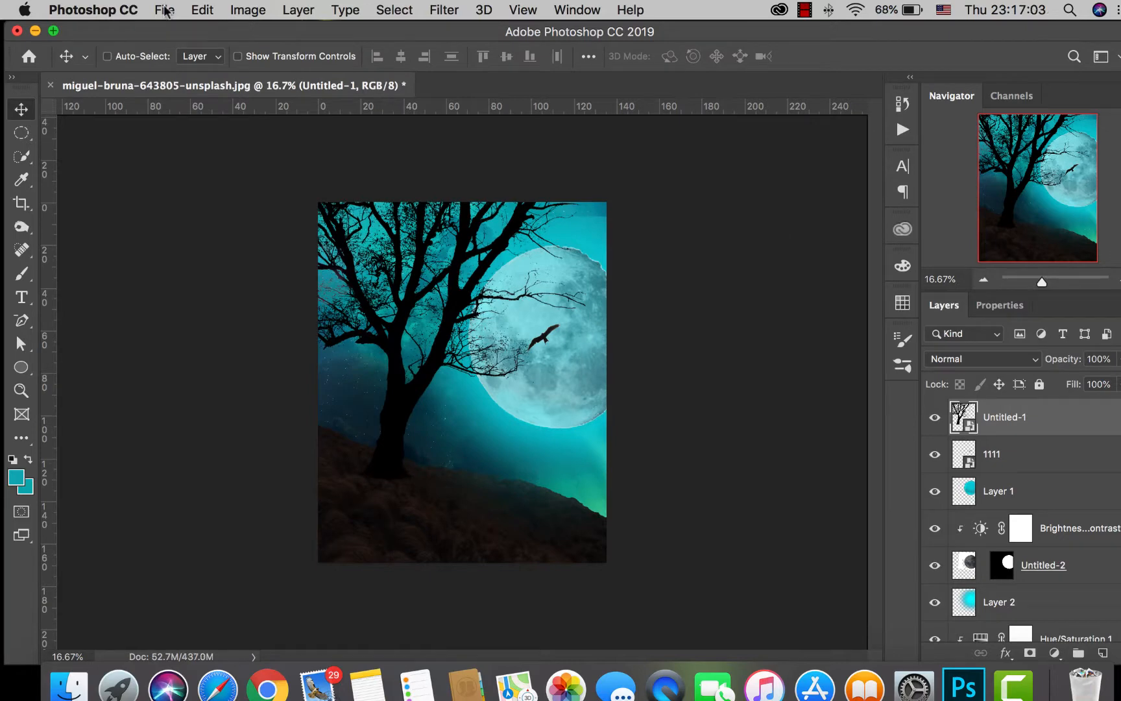
# Step: Place the seated-person file df.psd as an embedded object above the tree layer Untitled-1
pyautogui.click(165, 10)
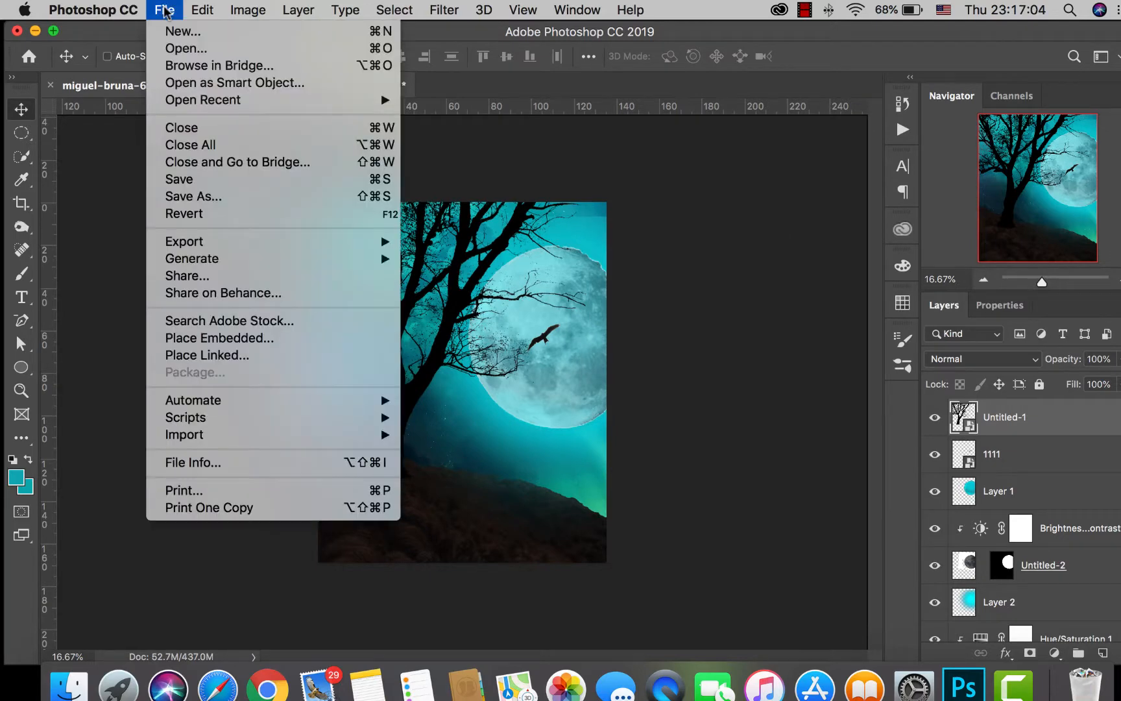
pyautogui.click(245, 340)
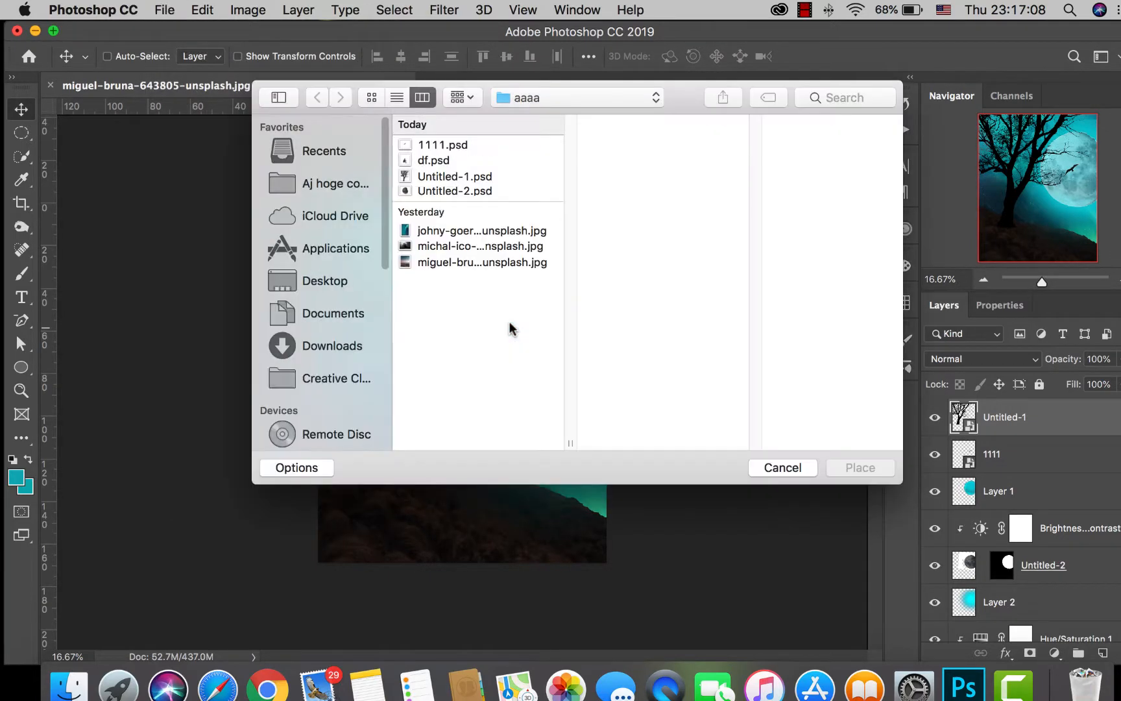
pyautogui.click(426, 161)
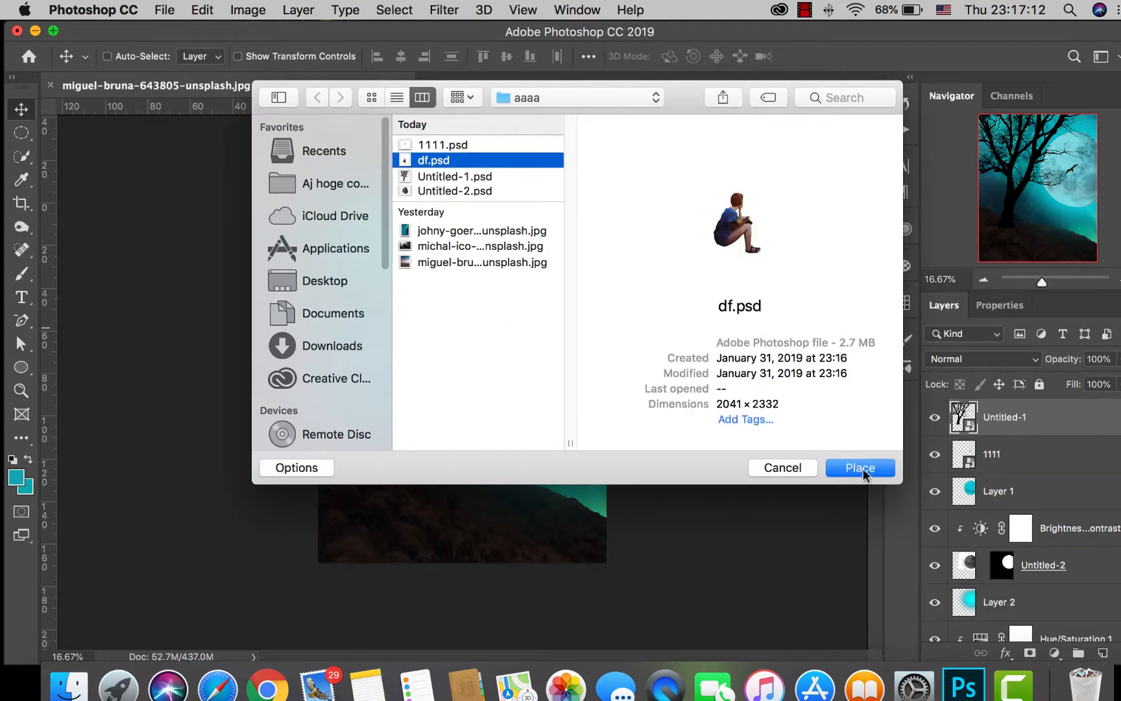
pyautogui.click(863, 472)
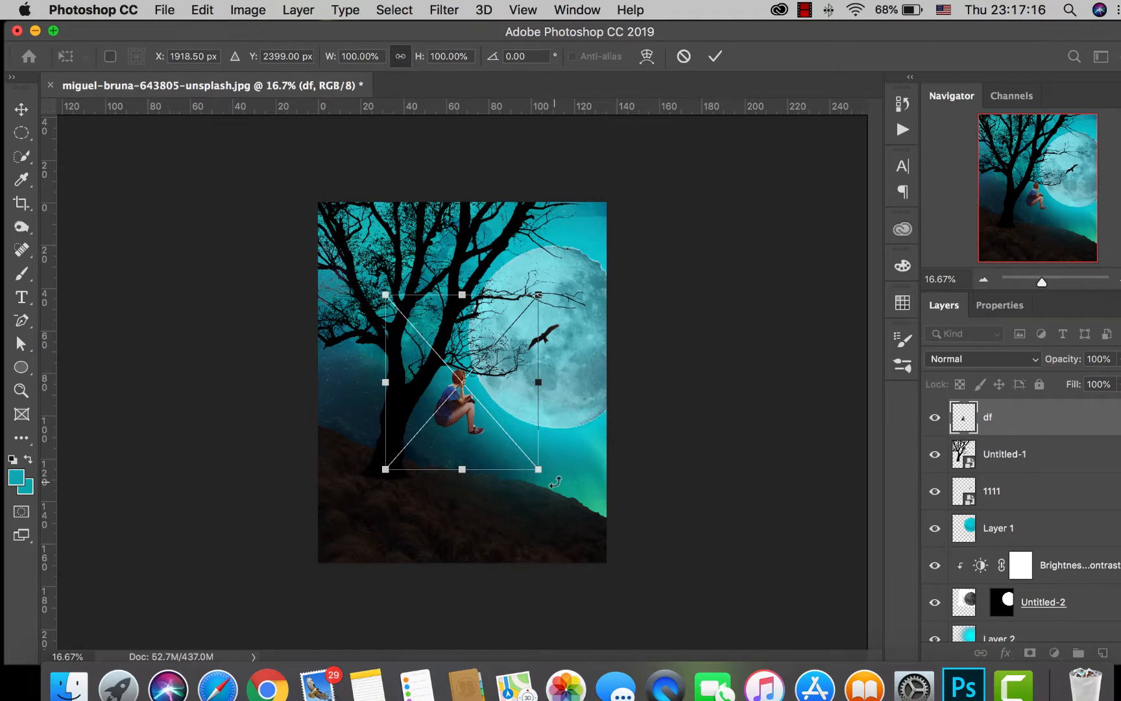
# Step: Rotate the placed person about 3° clockwise, enlarge it to about 137% and seat it on the hill beside the tree trunk
pyautogui.moveTo(555, 481)
pyautogui.mouseDown()
pyautogui.moveTo(538, 513)
pyautogui.moveTo(563, 462)
pyautogui.mouseUp()
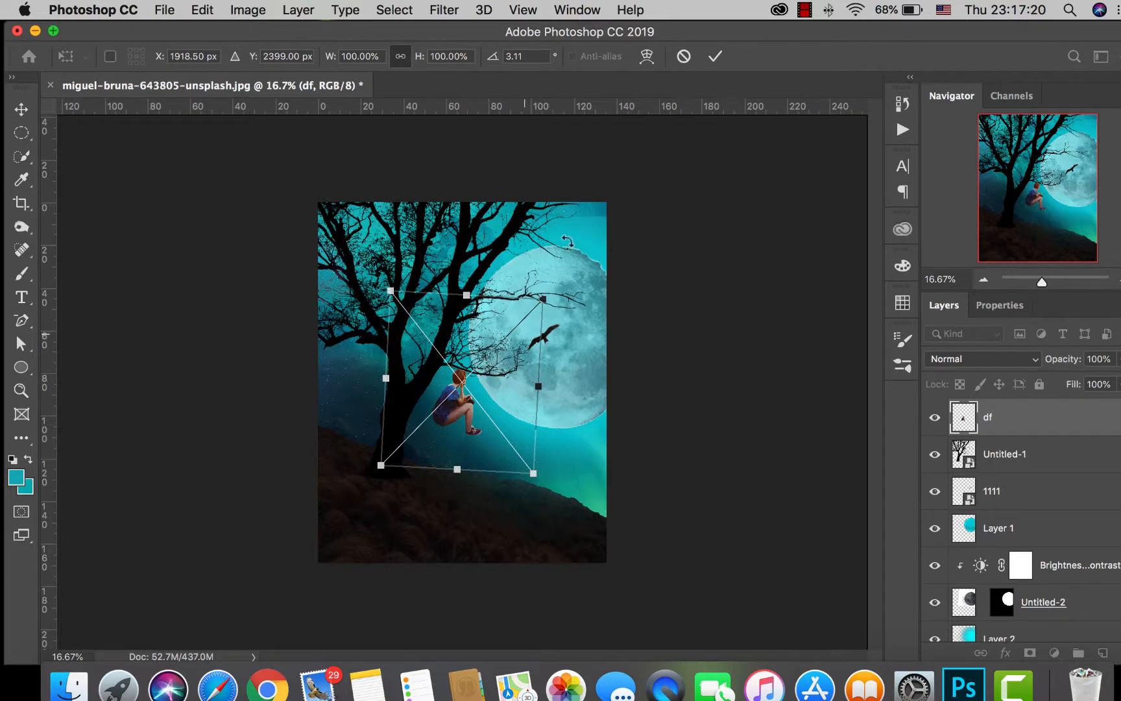
pyautogui.moveTo(543, 299); pyautogui.dragTo(606, 235)
pyautogui.moveTo(489, 388); pyautogui.dragTo(445, 459)
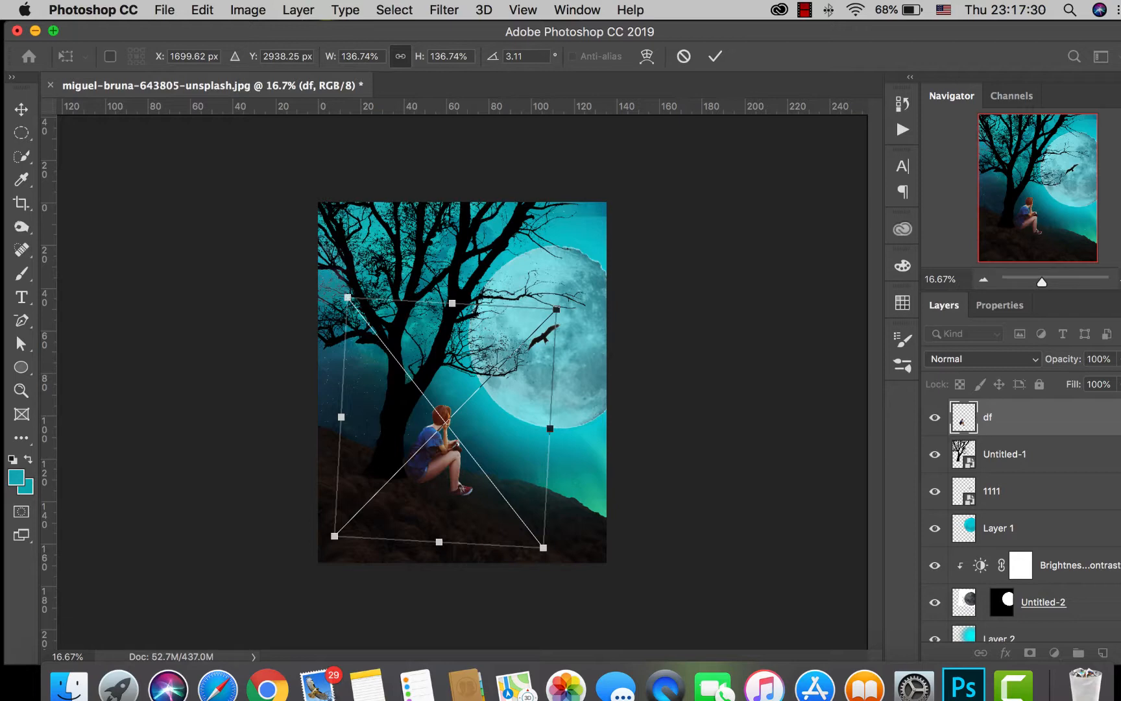
pyautogui.press('super+equal')
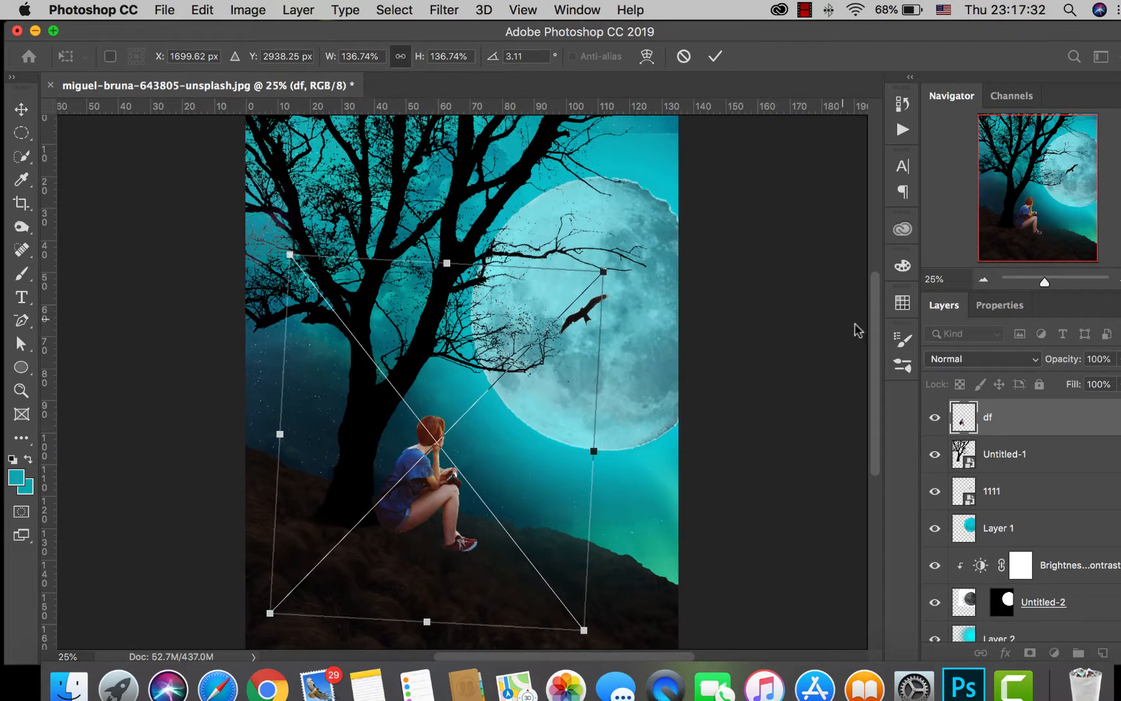
pyautogui.moveTo(1008, 219); pyautogui.dragTo(1009, 228)
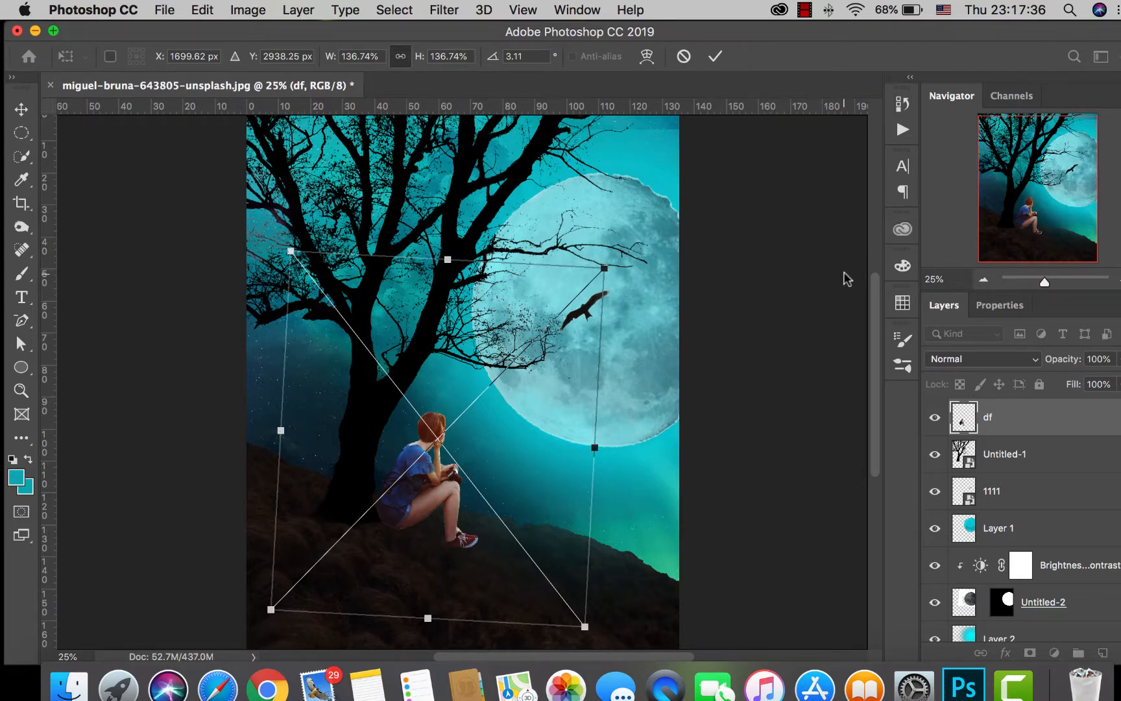
pyautogui.click(714, 57)
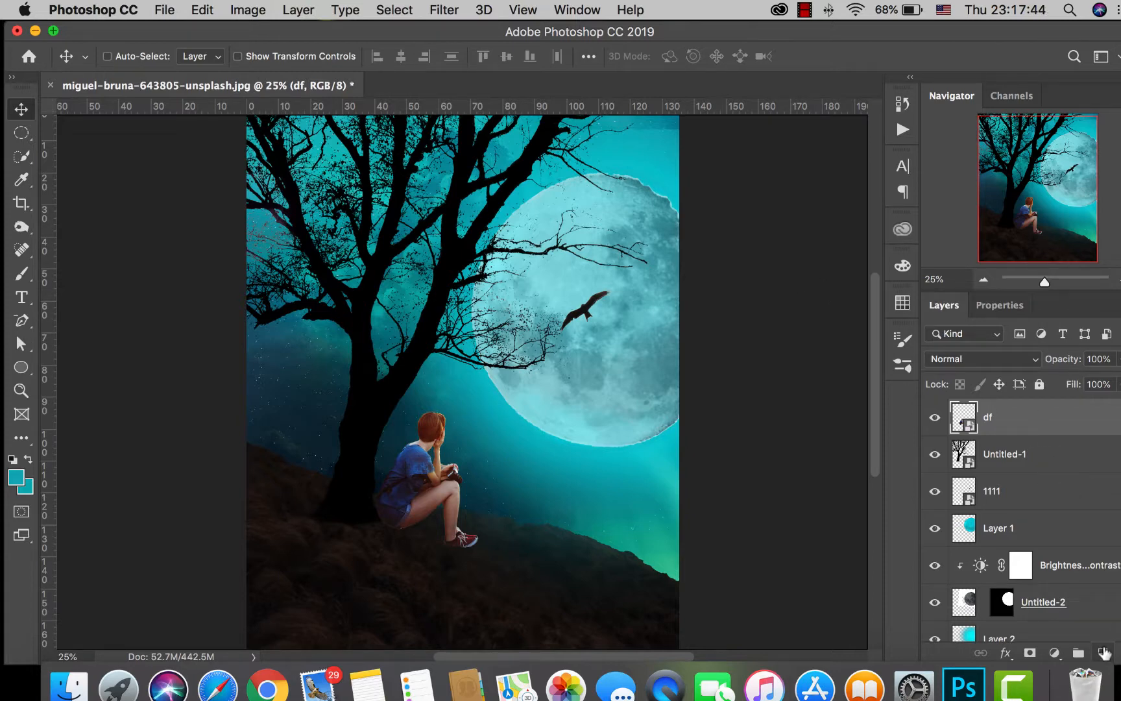
# Step: Add a Hue/Saturation adjustment clipped to the df layer and lower its Lightness to about -98
pyautogui.click(1054, 653)
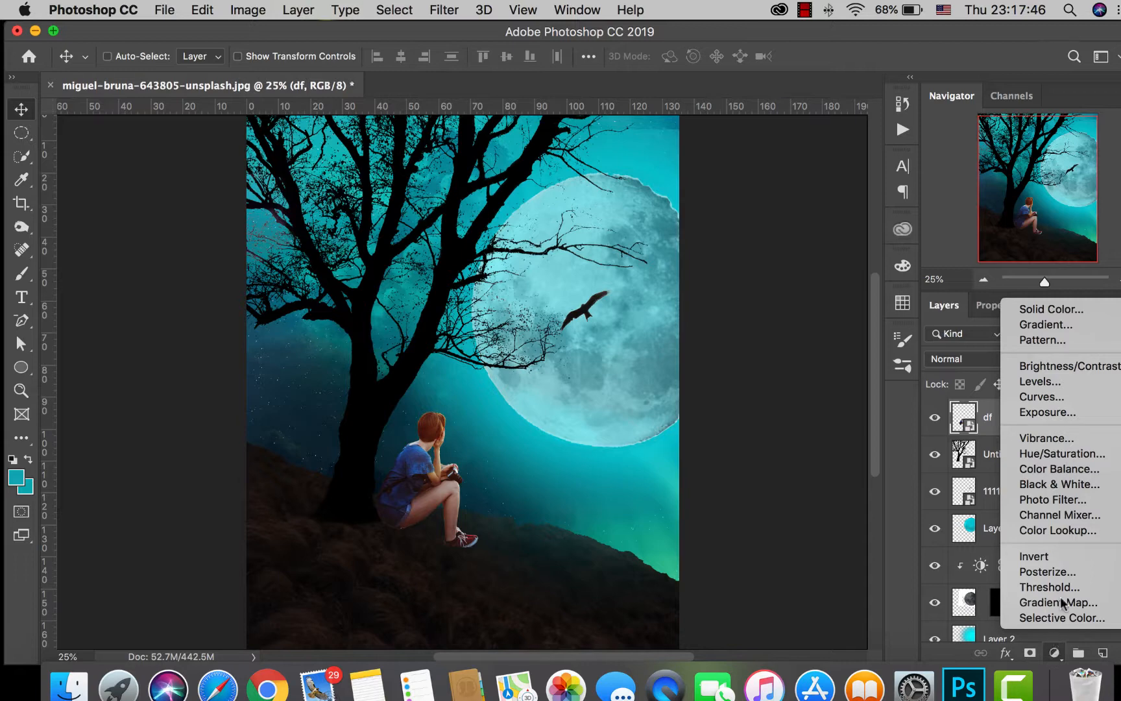
pyautogui.click(1033, 453)
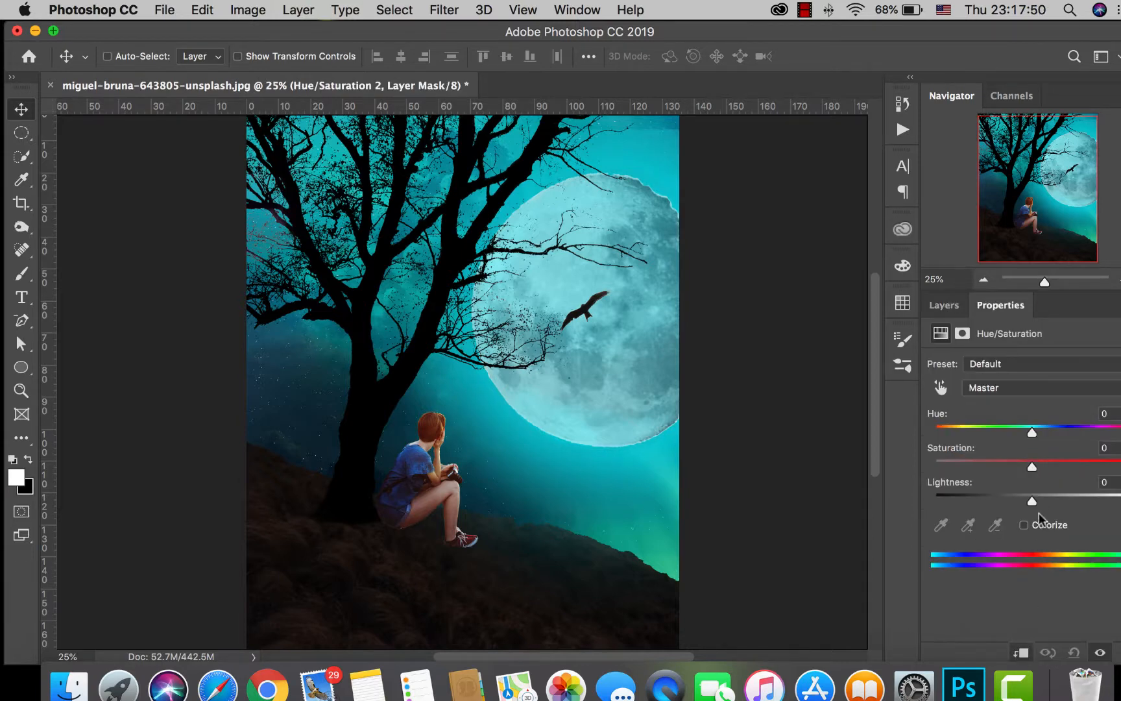
pyautogui.moveTo(1032, 510); pyautogui.dragTo(935, 506)
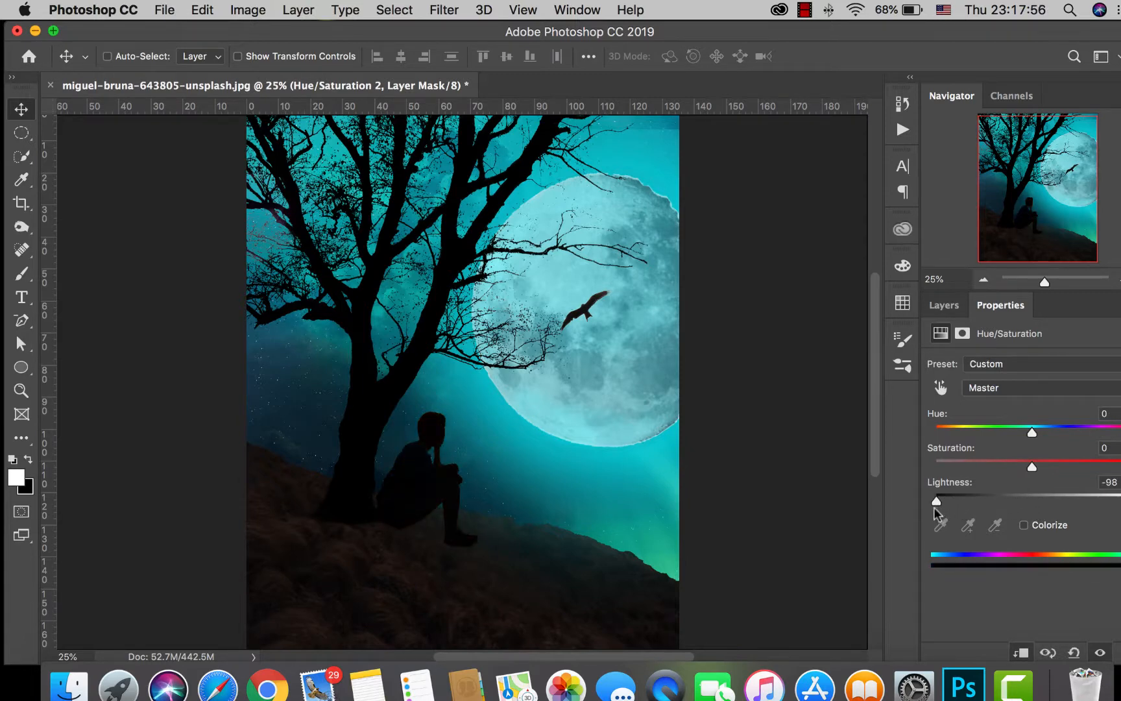
pyautogui.click(948, 310)
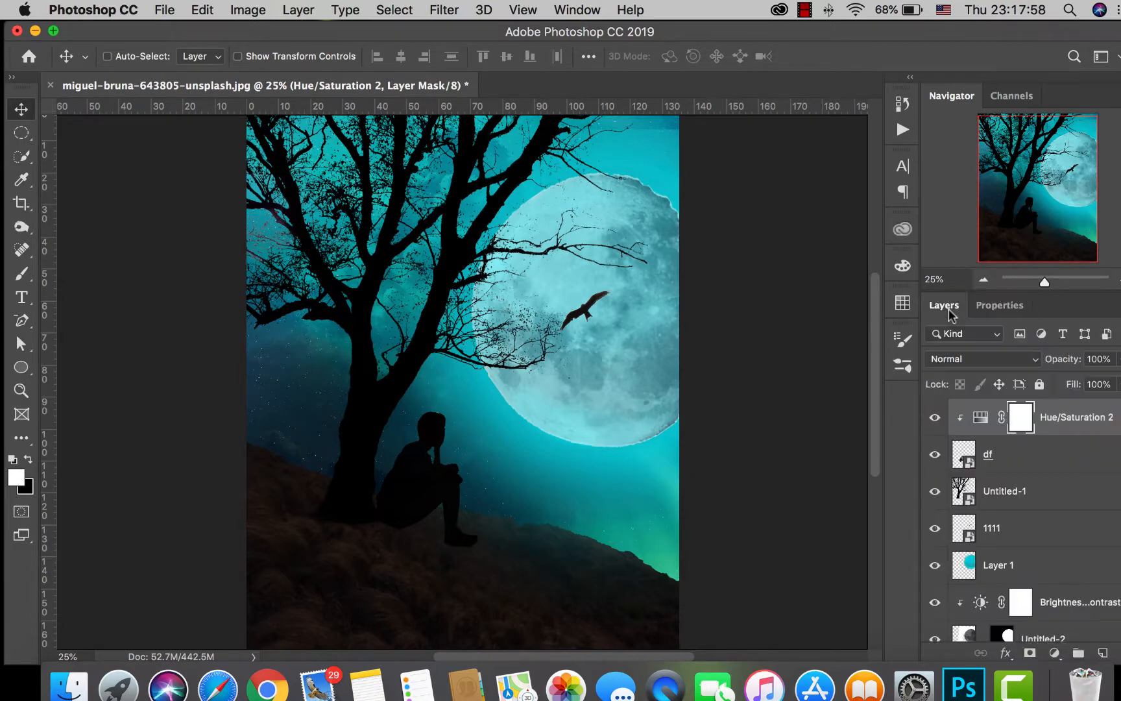
# Step: Check the effect of Layer 1 and Layer 2 by toggling their visibility, and reduce Layer 2's opacity to 81%
pyautogui.click(982, 280)
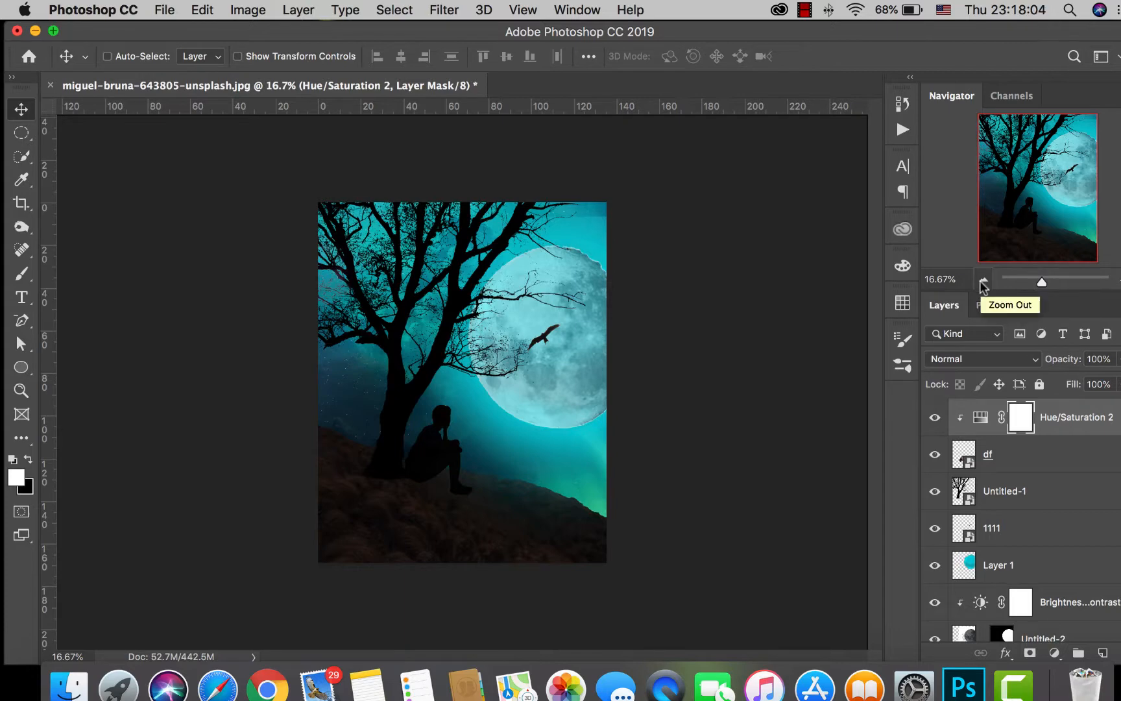
pyautogui.click(981, 280)
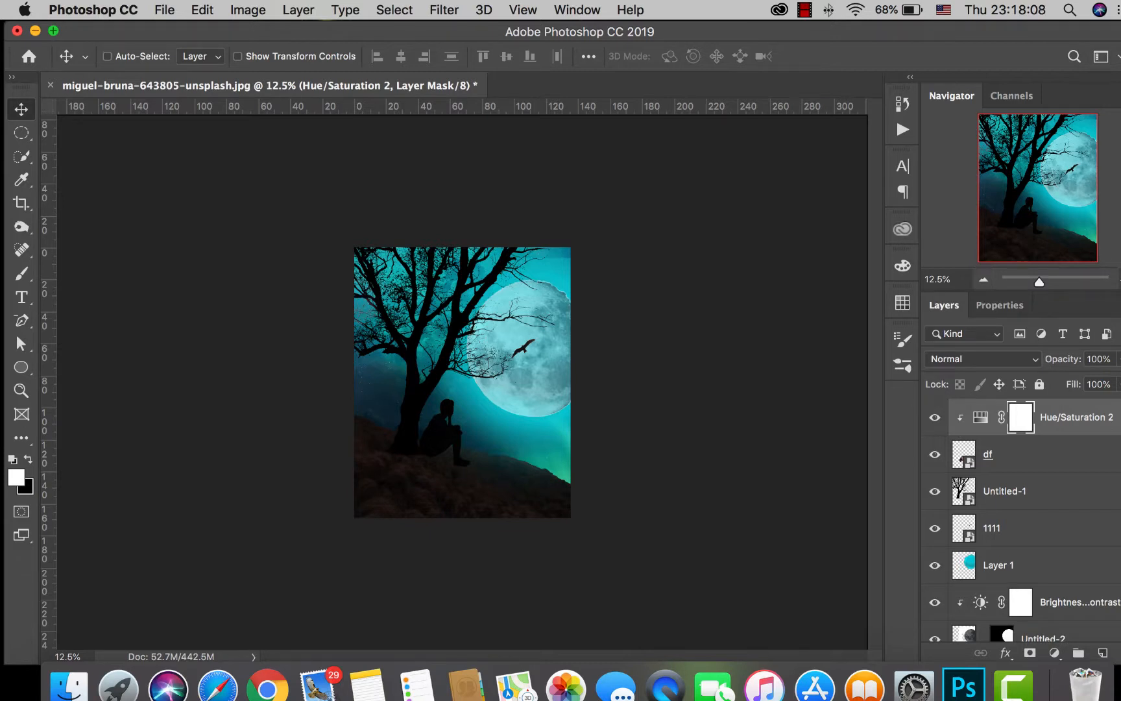
pyautogui.press('super+equal')
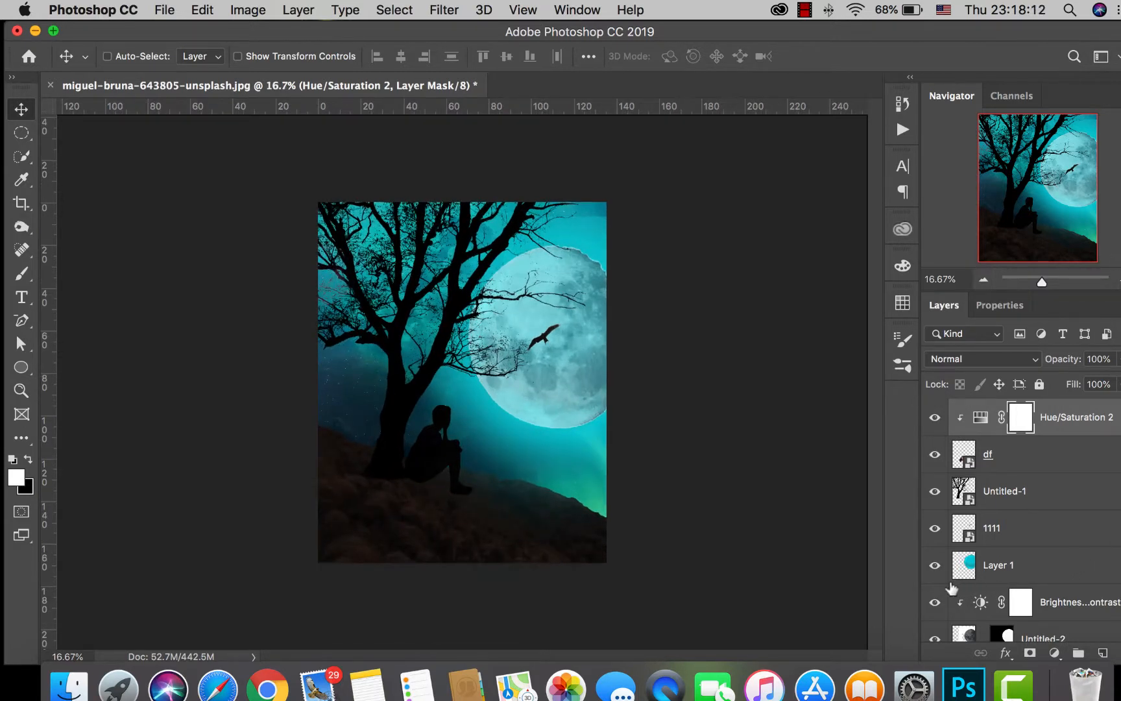
pyautogui.click(935, 566)
pyautogui.click(934, 565)
pyautogui.scroll(-3, 1038, 570)
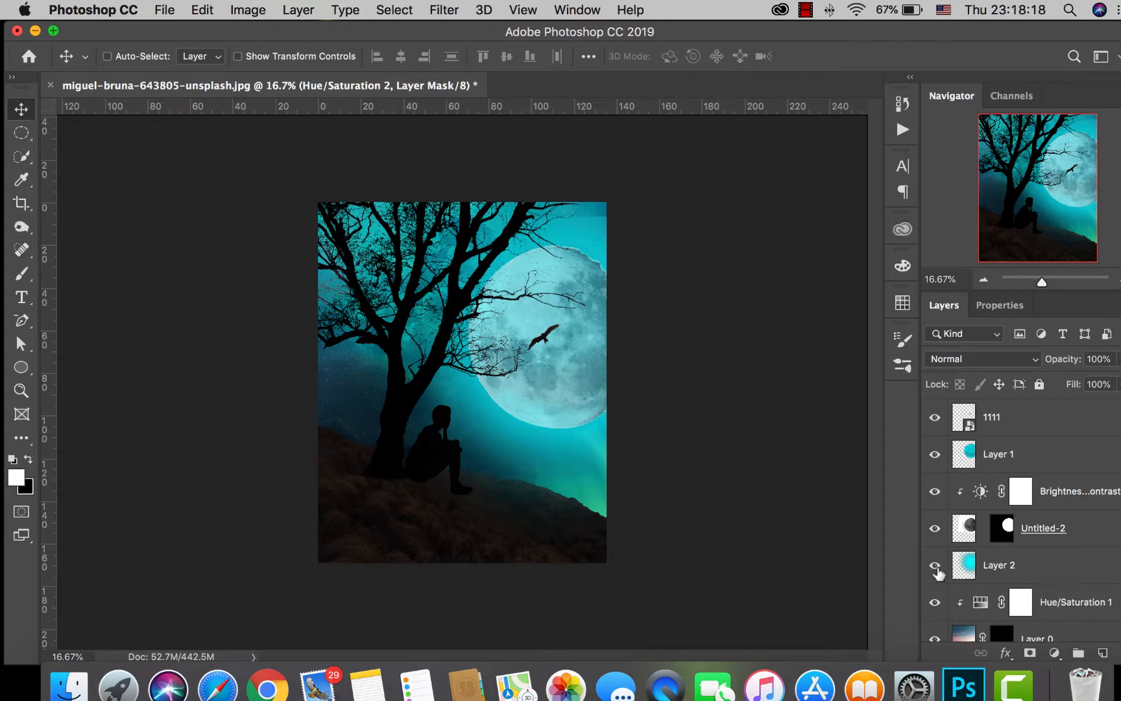
pyautogui.click(934, 565)
pyautogui.click(1030, 571)
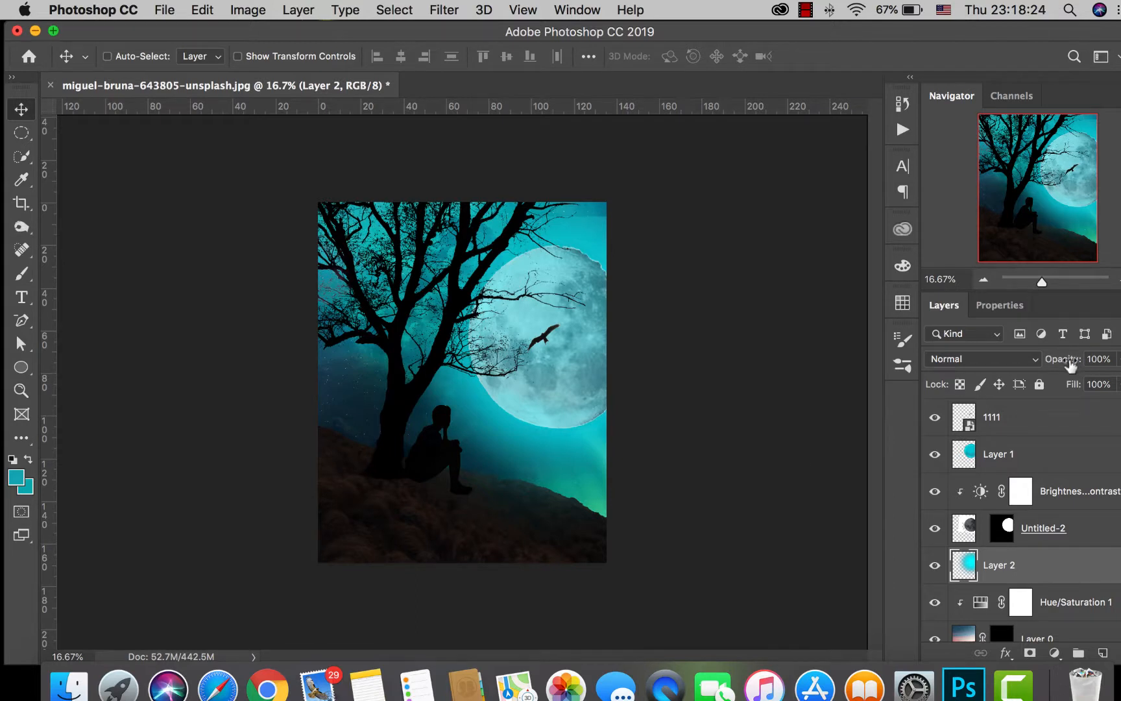
pyautogui.moveTo(1067, 365); pyautogui.dragTo(1050, 367)
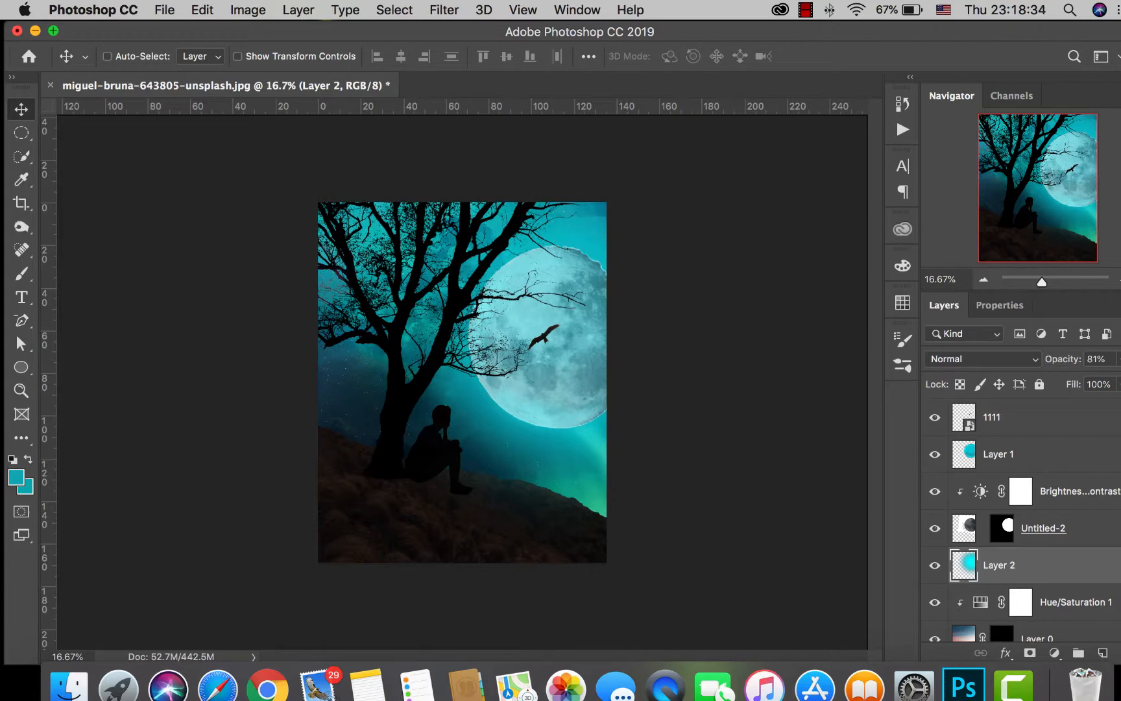
# Step: Add a new layer clipped to Layer 0 and paint black over the hill's lower-left area with the 300 px brush
pyautogui.scroll(-2, 1022, 519)
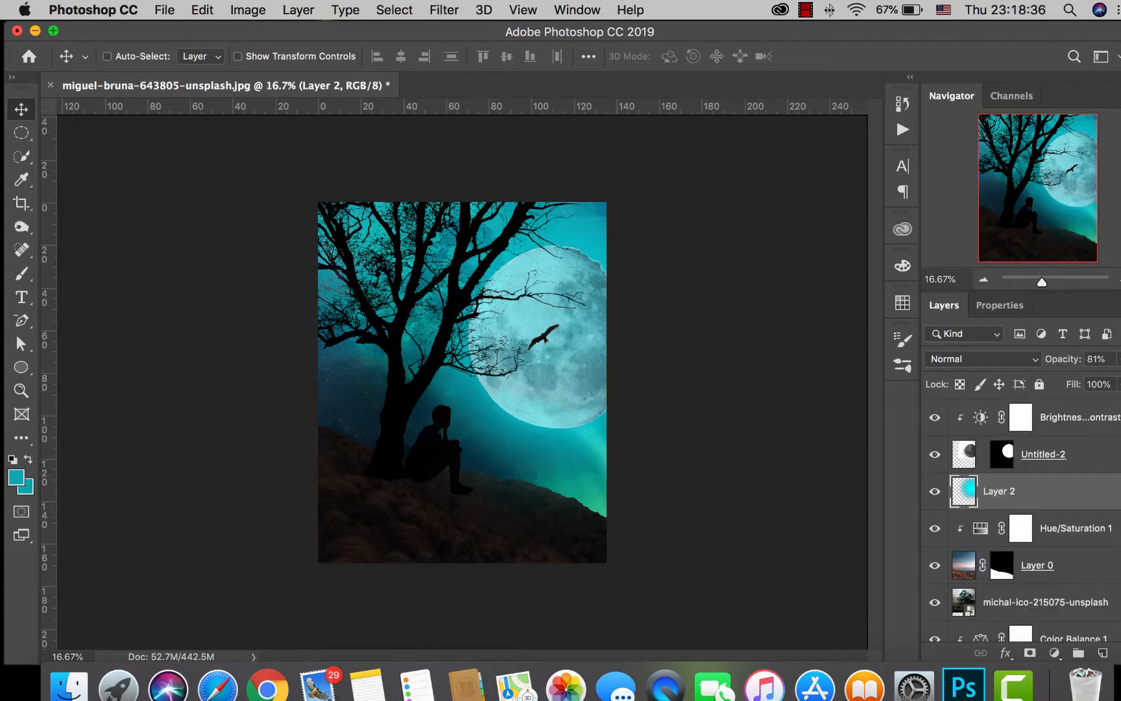
pyautogui.click(1051, 561)
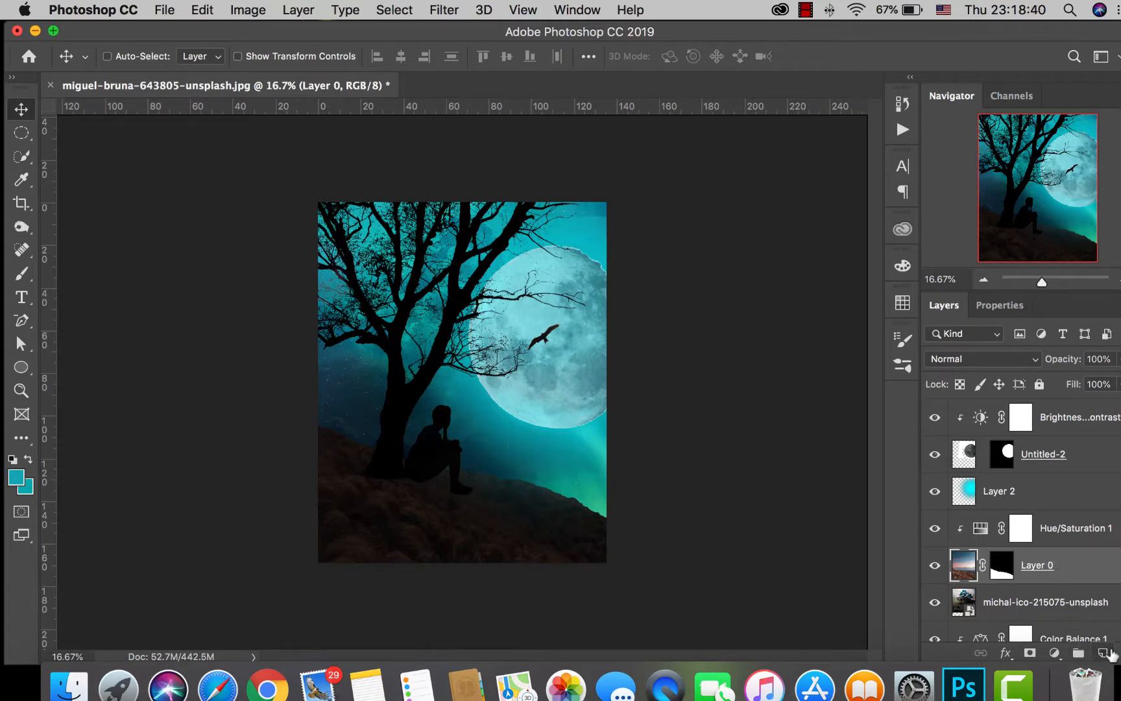
pyautogui.click(1103, 654)
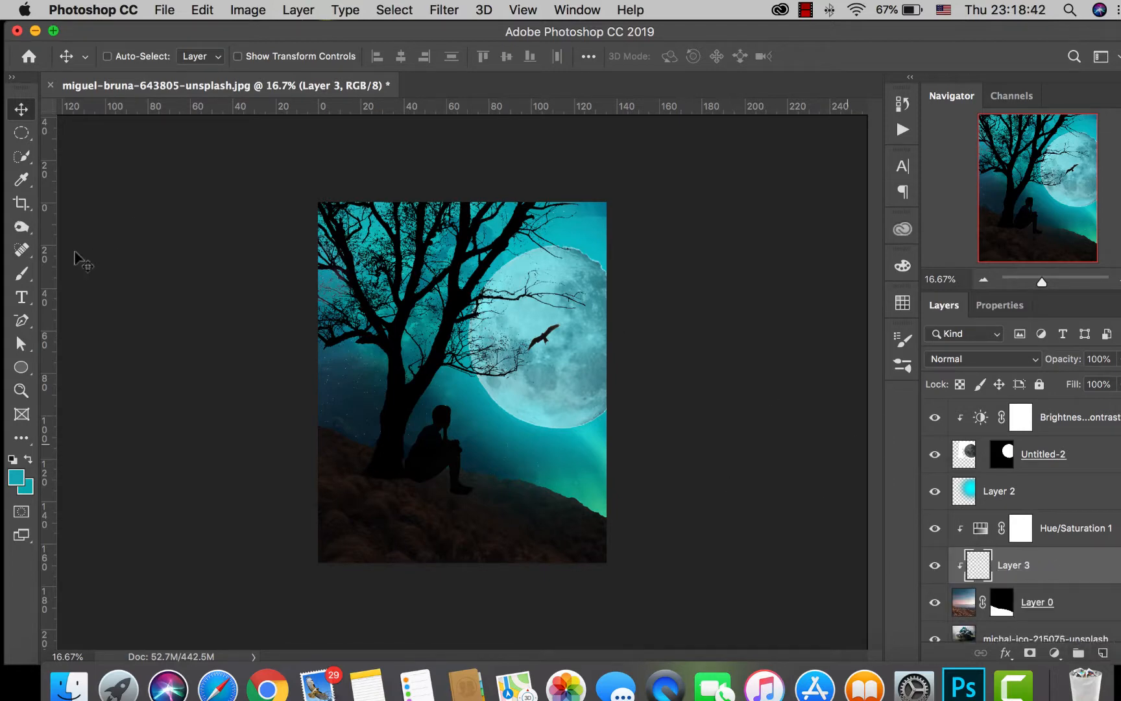
pyautogui.click(23, 275)
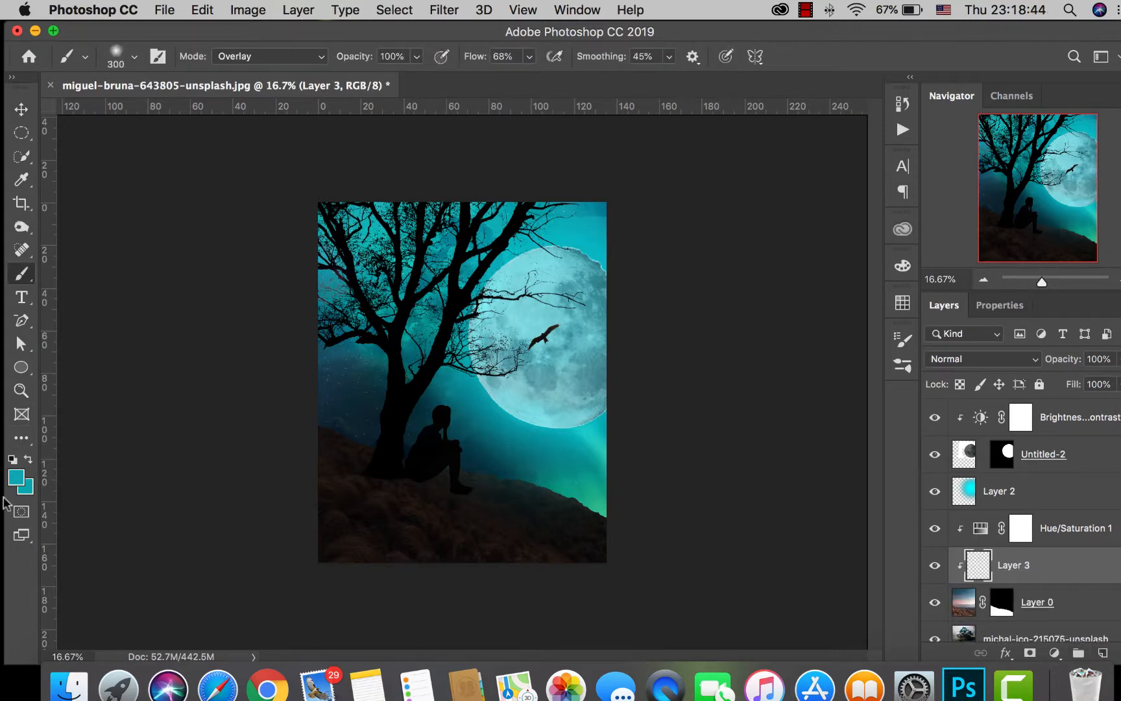
pyautogui.click(12, 460)
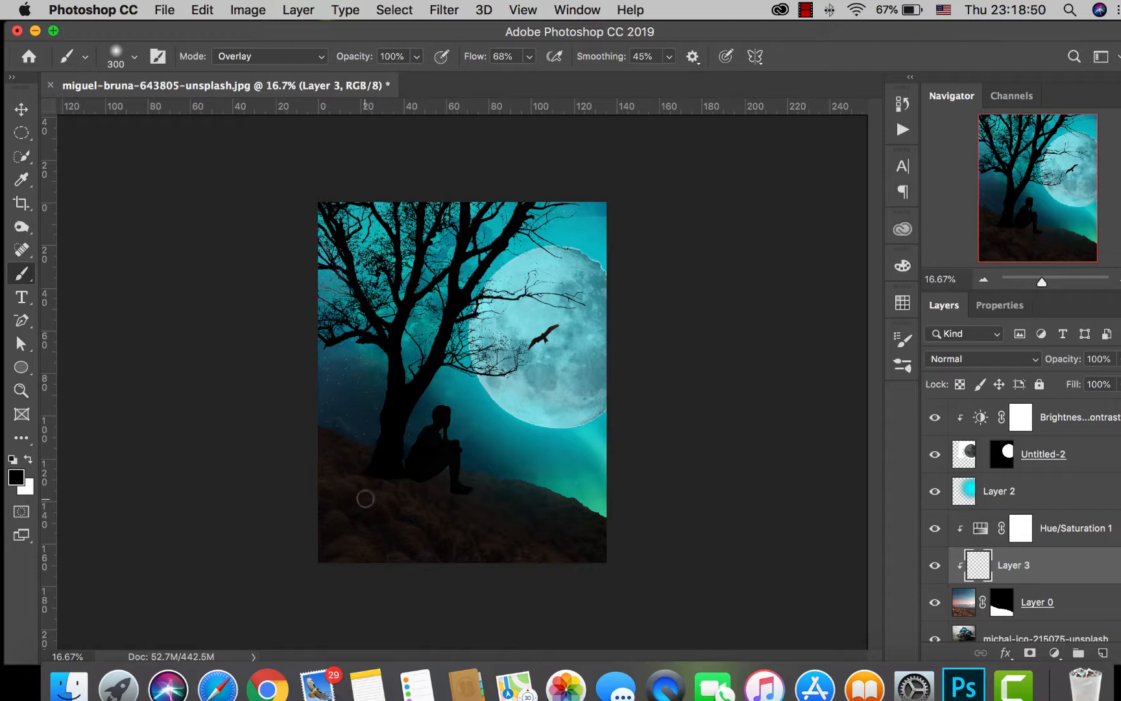
pyautogui.moveTo(367, 487)
pyautogui.mouseDown()
pyautogui.moveTo(331, 483)
pyautogui.moveTo(283, 535)
pyautogui.moveTo(364, 484)
pyautogui.moveTo(345, 520)
pyautogui.mouseUp()
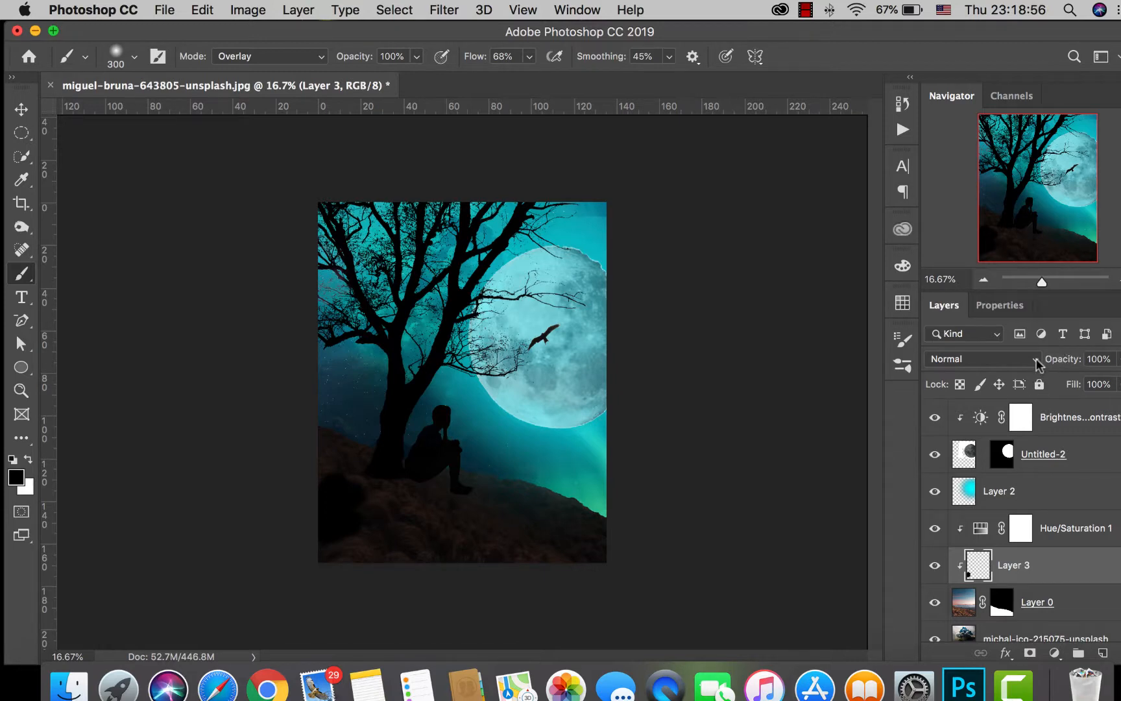
# Step: Set Layer 3's blend mode to Soft Light and continue painting black over the hill foreground below the tree and person
pyautogui.click(1036, 361)
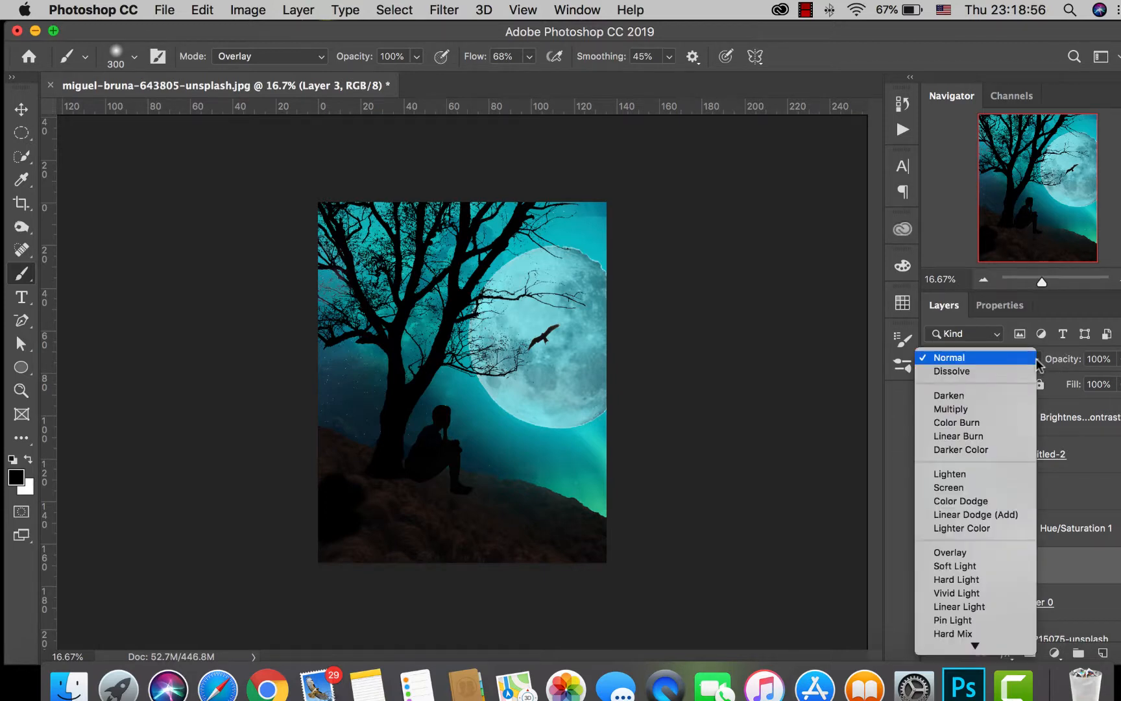
pyautogui.click(973, 566)
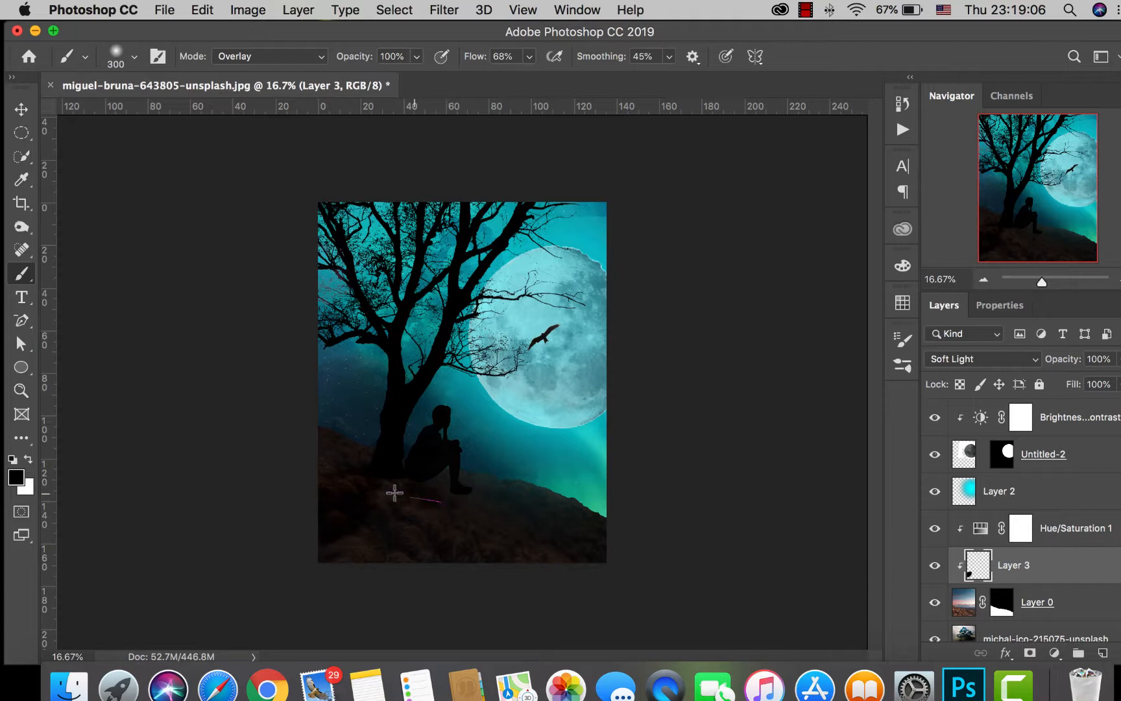
pyautogui.moveTo(401, 517)
pyautogui.mouseDown()
pyautogui.moveTo(396, 526)
pyautogui.moveTo(418, 533)
pyautogui.mouseUp()
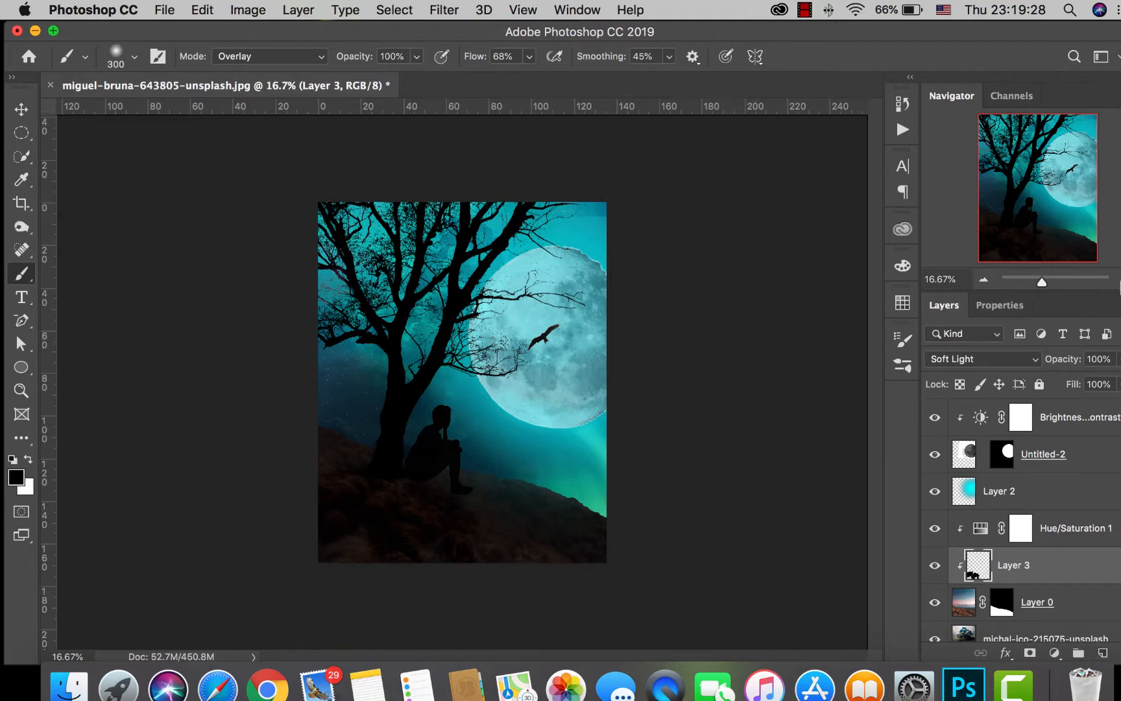
pyautogui.press('super+plus')
pyautogui.press('super+plus')
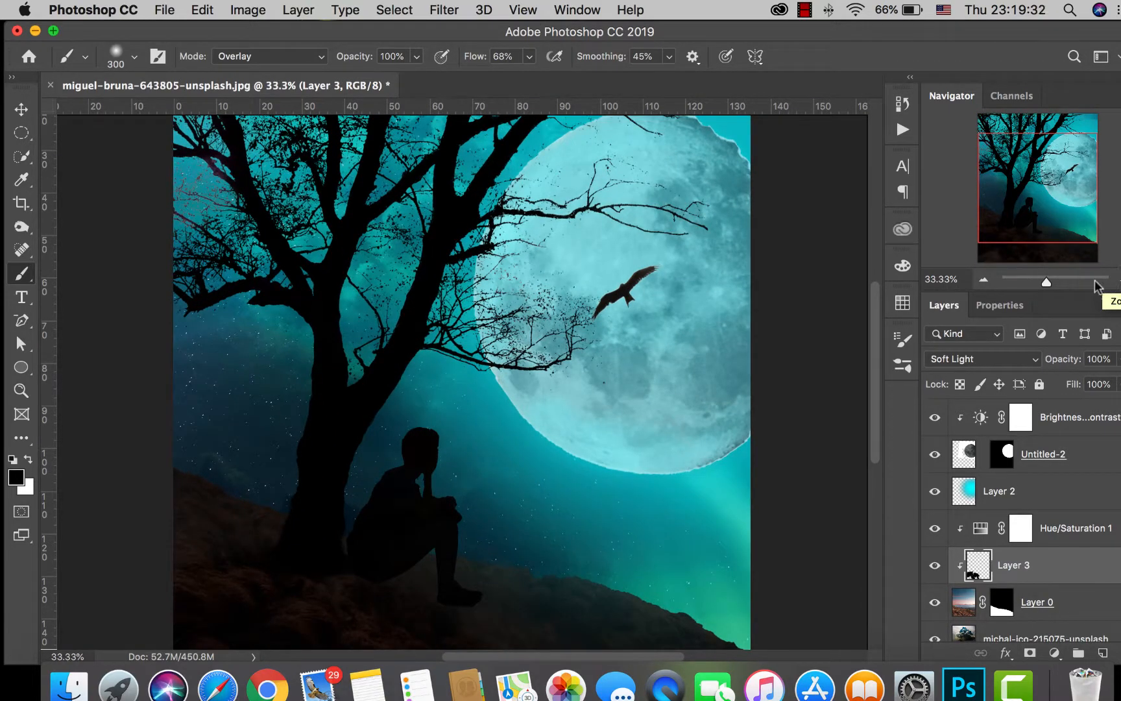
# Step: Toggle Layer 2's visibility to check its glow, and erase its spill over the hill around the seated person's feet with the 300 px Eraser
pyautogui.click(983, 282)
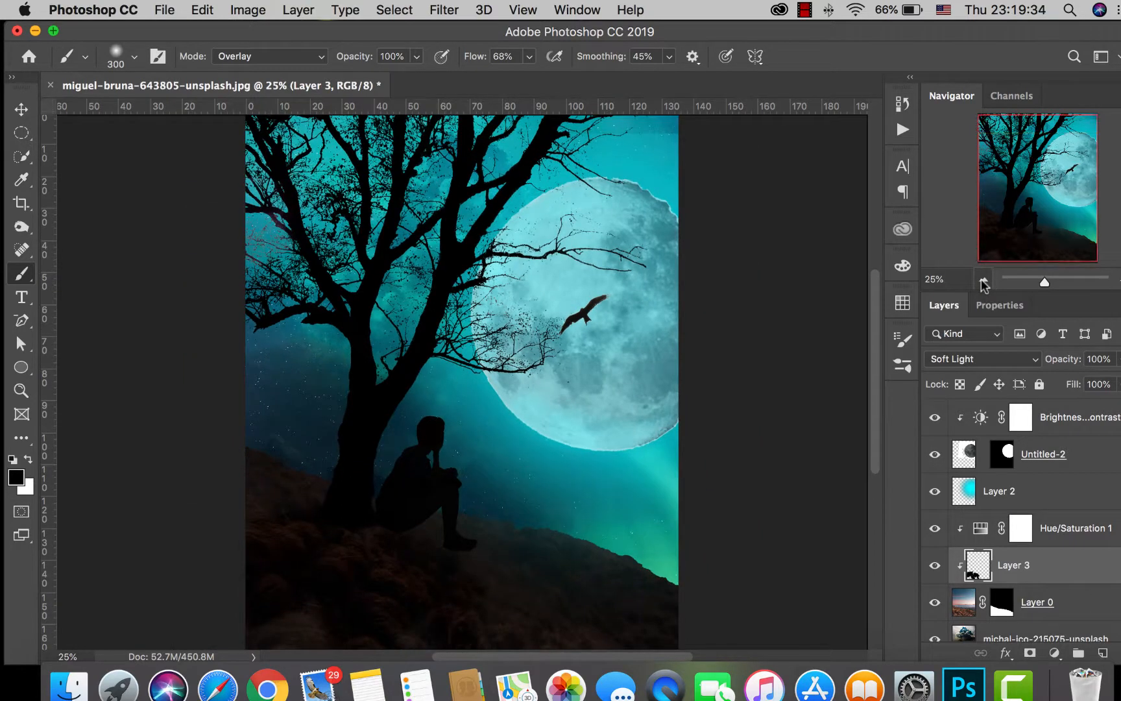
pyautogui.click(983, 282)
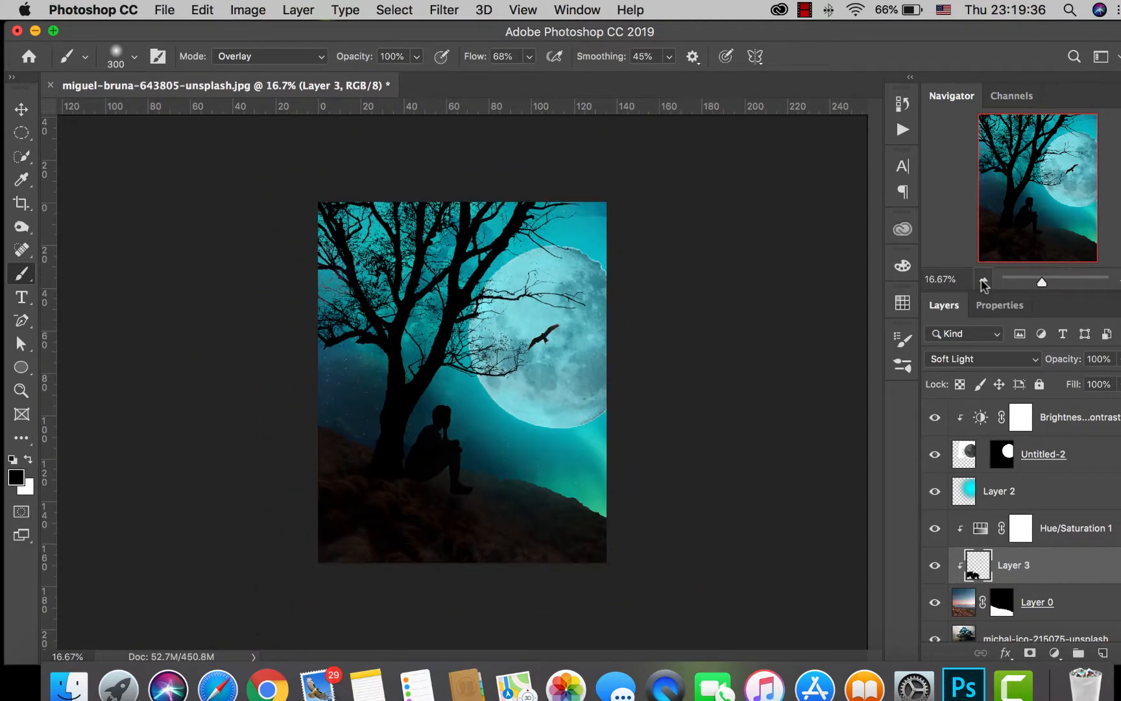
pyautogui.click(1041, 495)
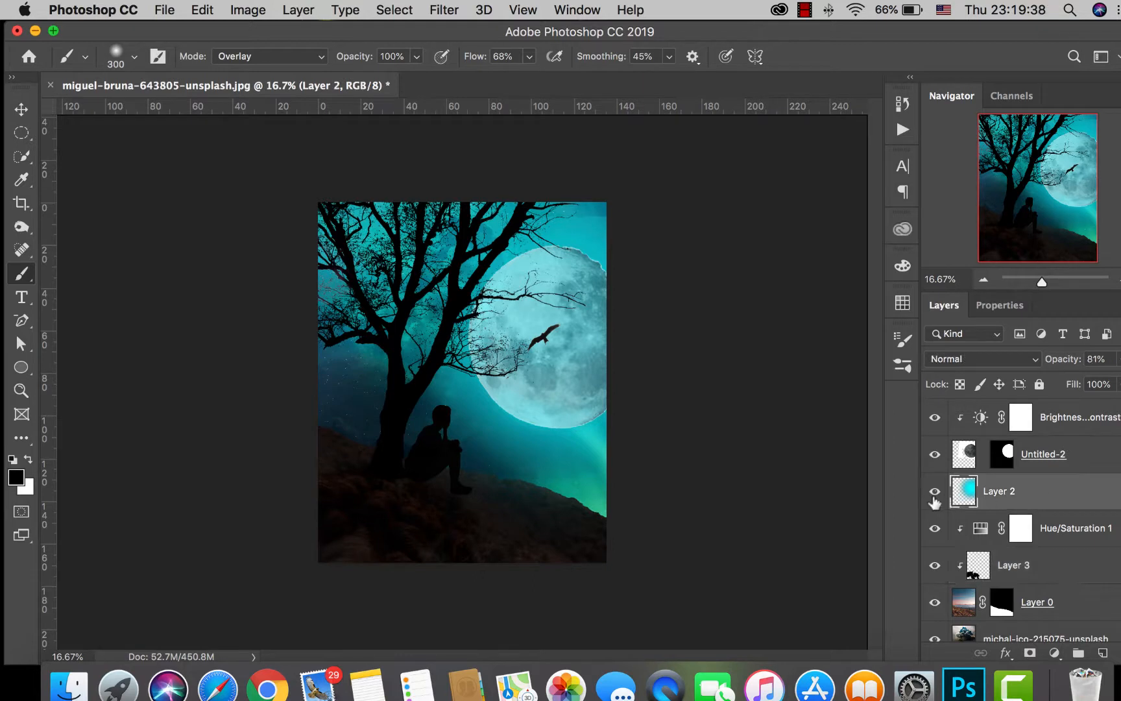
pyautogui.click(934, 491)
pyautogui.click(935, 492)
pyautogui.rightClick(22, 280)
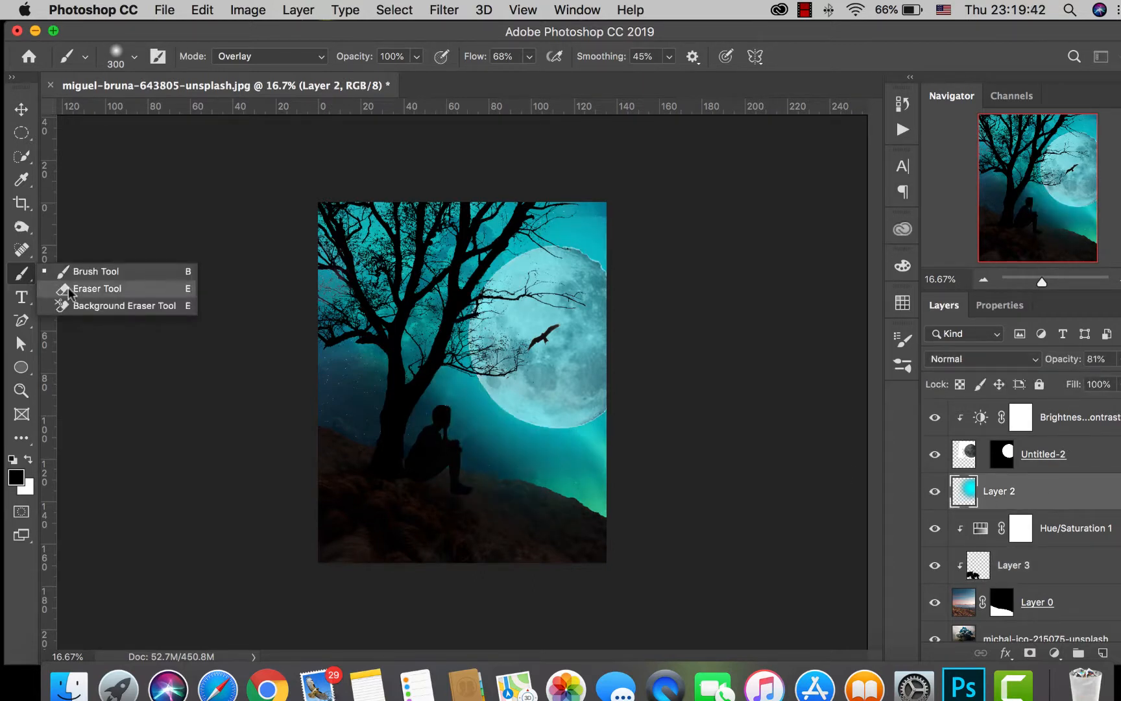
pyautogui.click(79, 294)
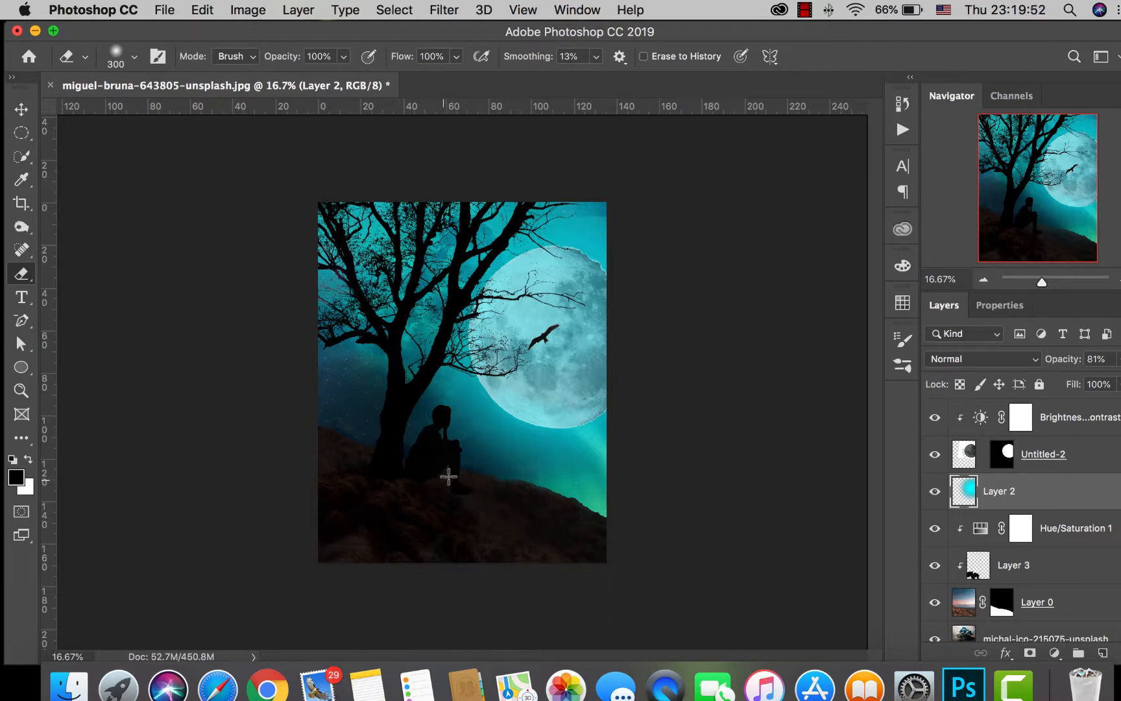
pyautogui.moveTo(422, 500); pyautogui.dragTo(420, 495)
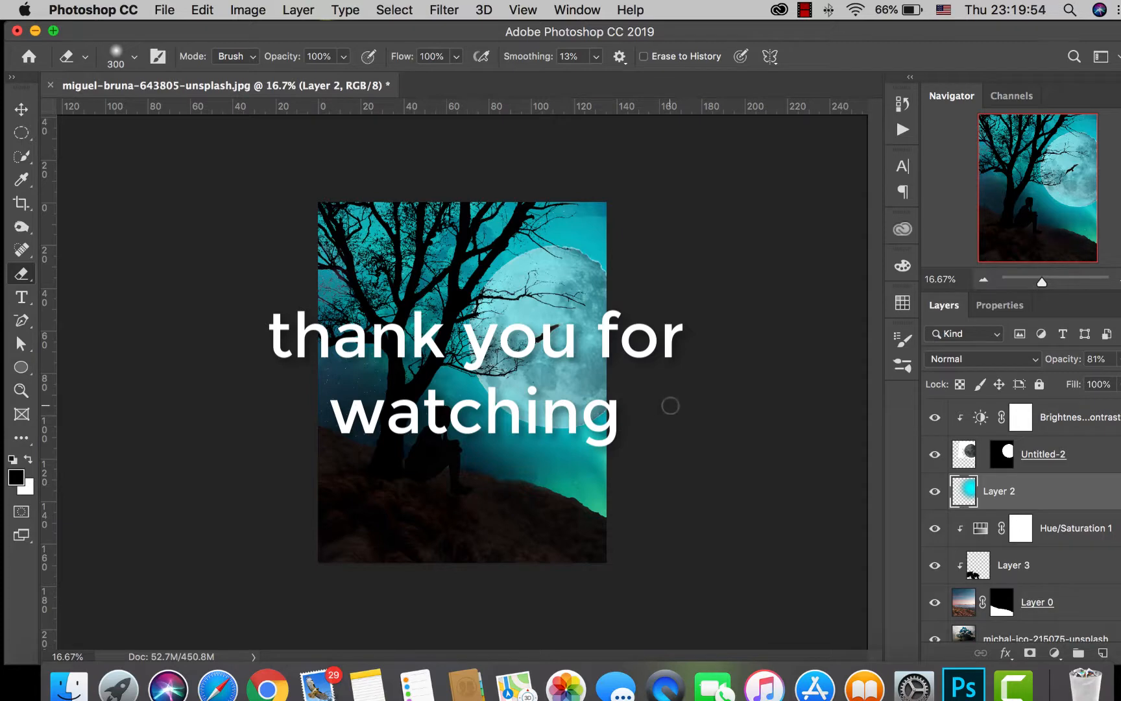
pyautogui.click(983, 279)
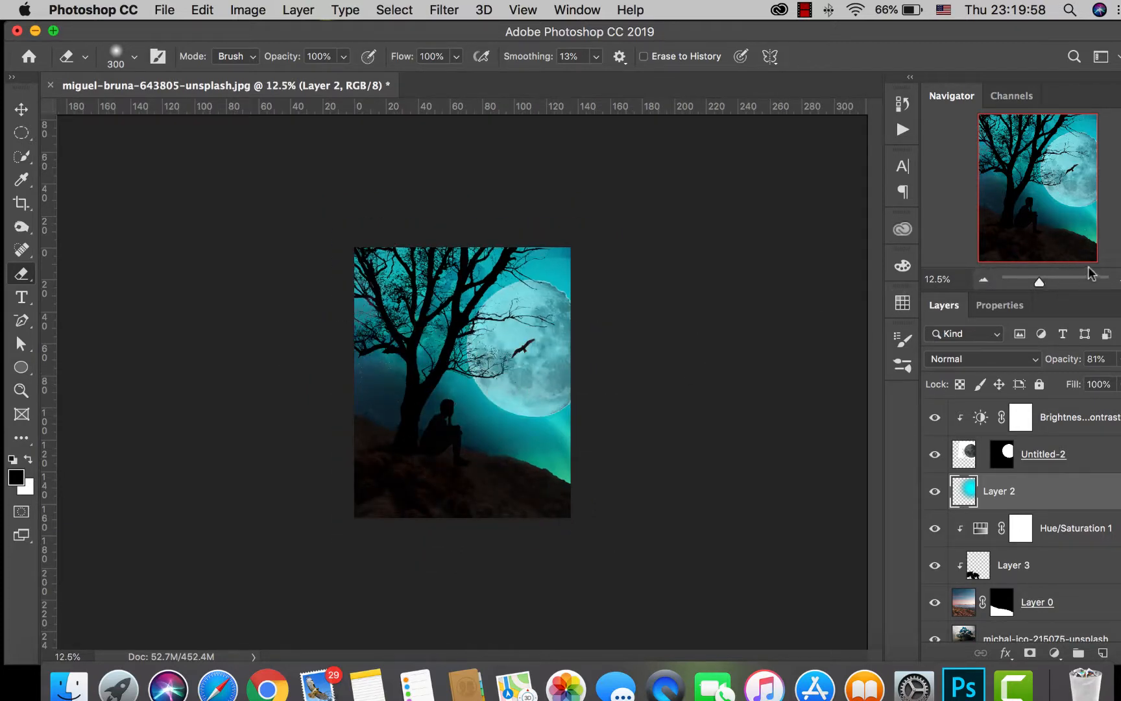
pyautogui.press('super+plus')
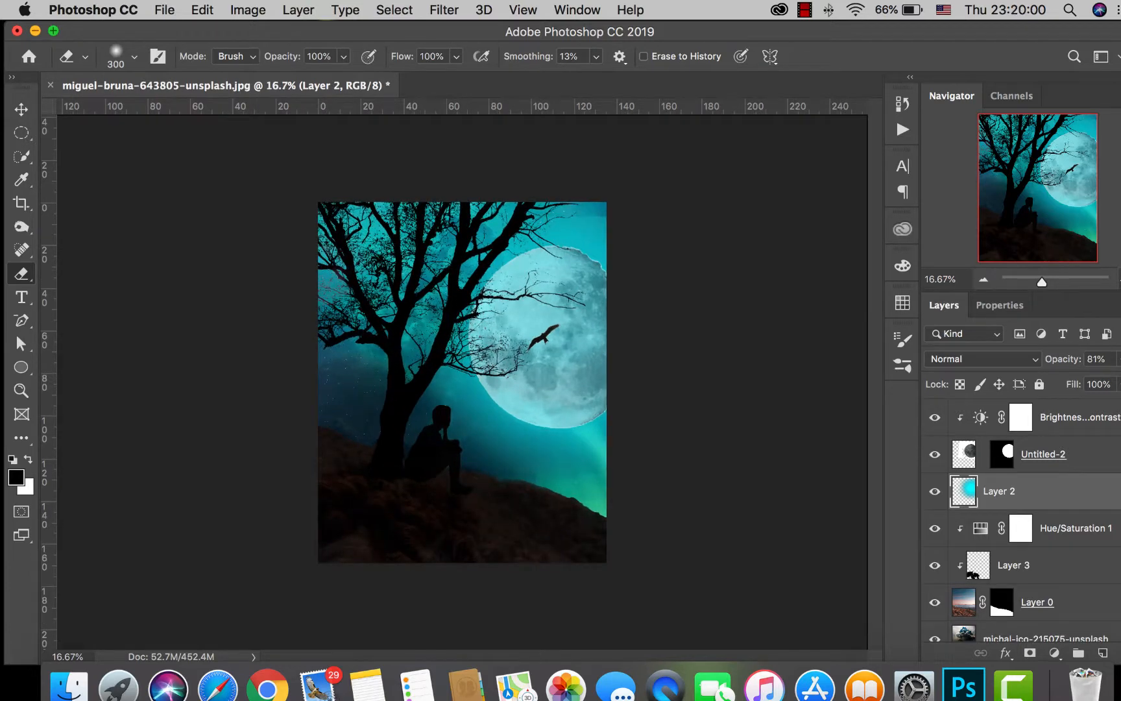
pyautogui.press('super+plus')
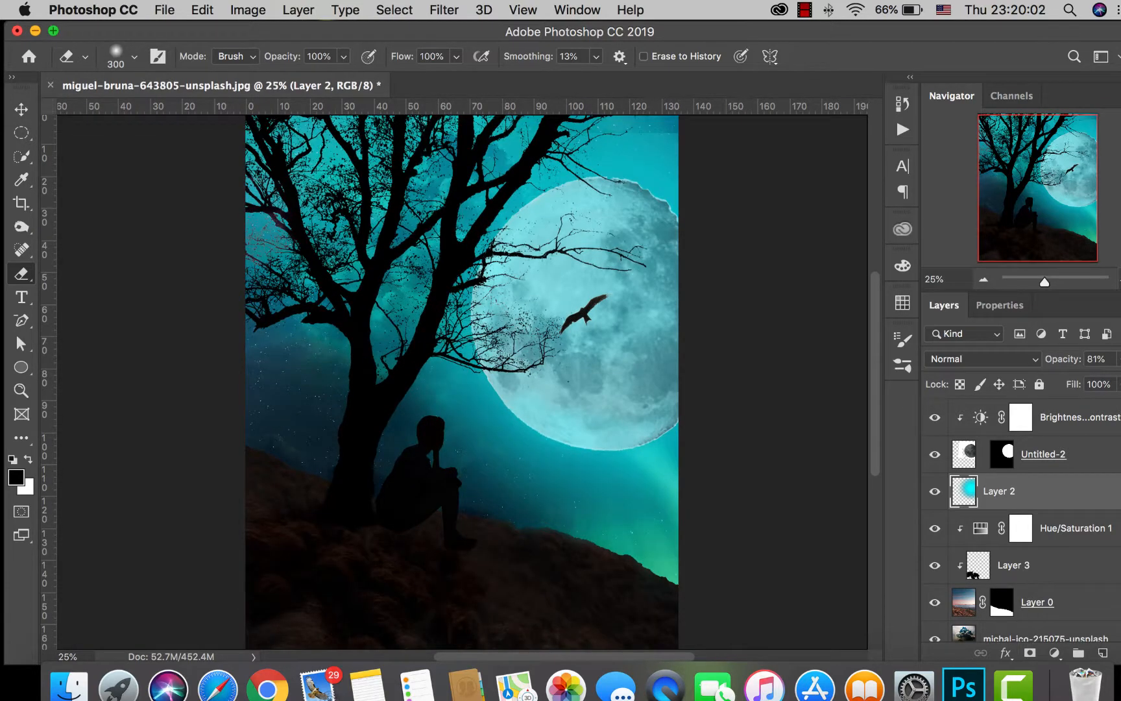
pyautogui.click(981, 285)
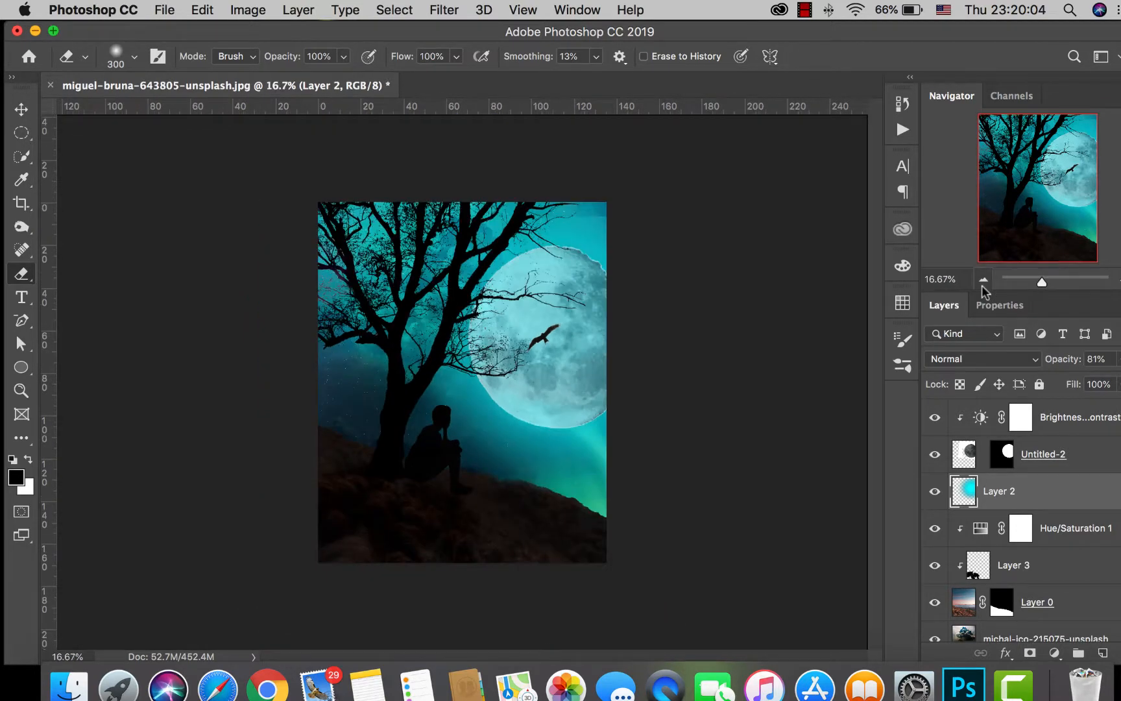